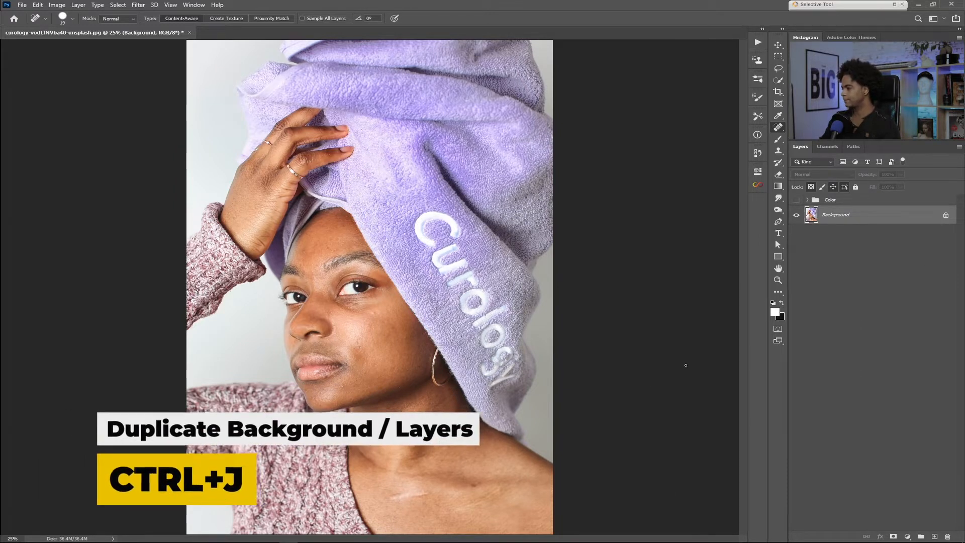
- Duplicate the Background layer and rename the copy "Base"
key(ctrl+j)
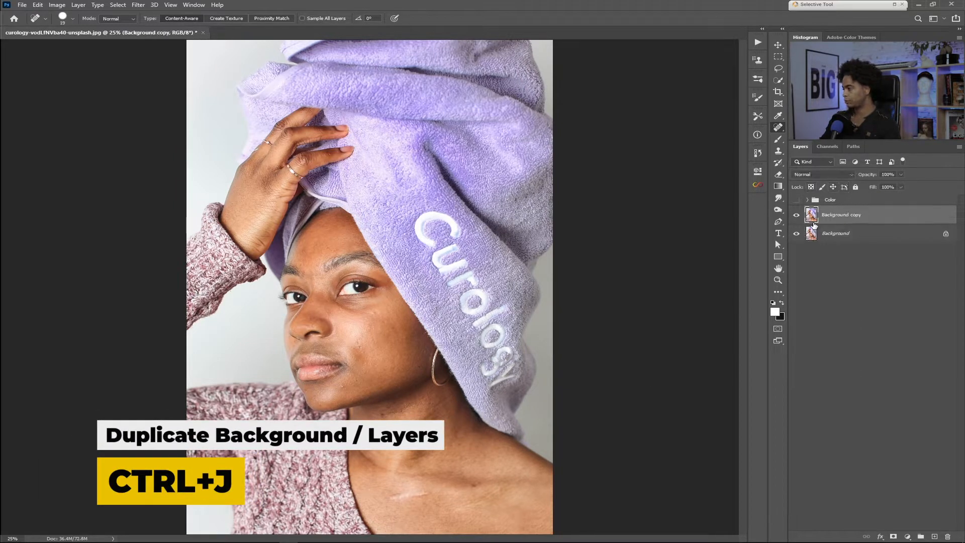
double_click(834, 215)
text(Base)
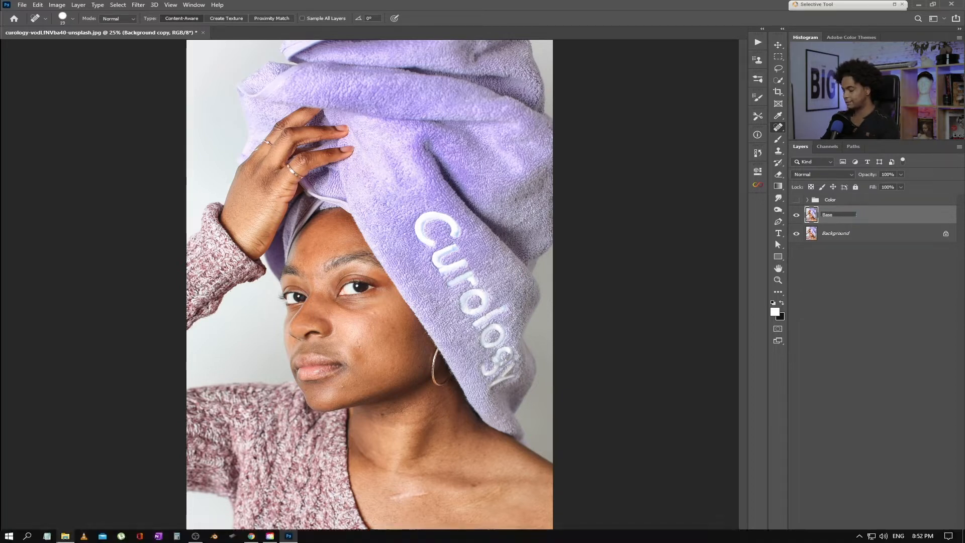
key(Return)
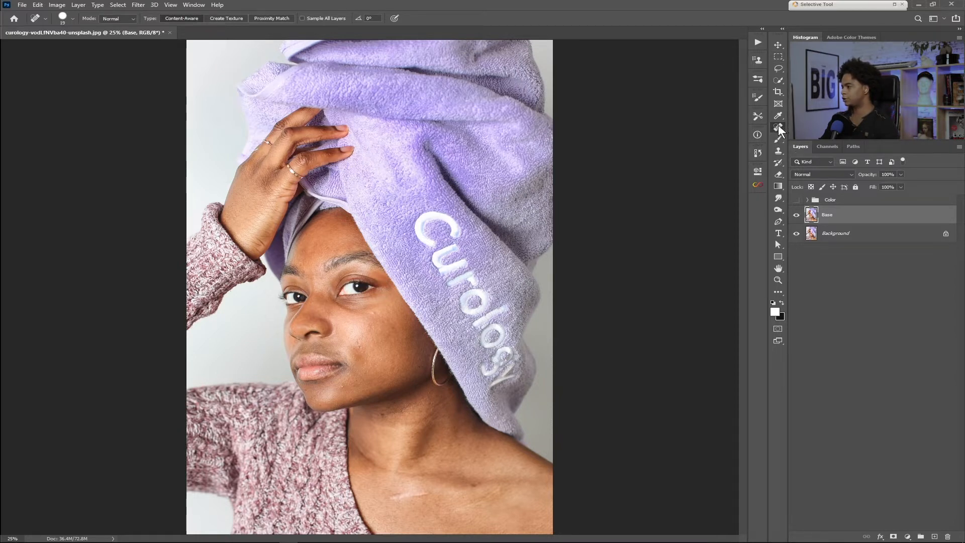
- Try moving the Base layer's image with the Move tool, and undo the move
click(773, 45)
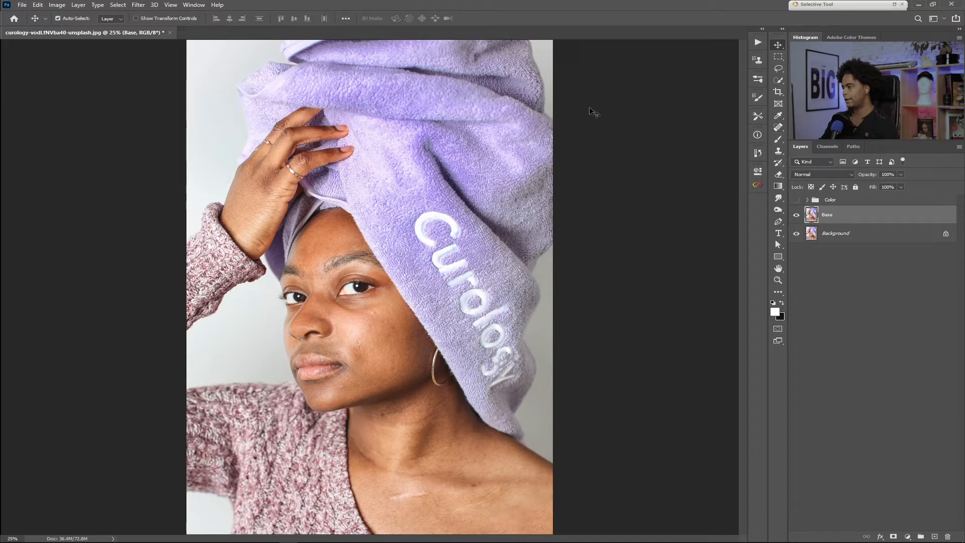
drag(458, 146, 430, 270)
key(ctrl+z)
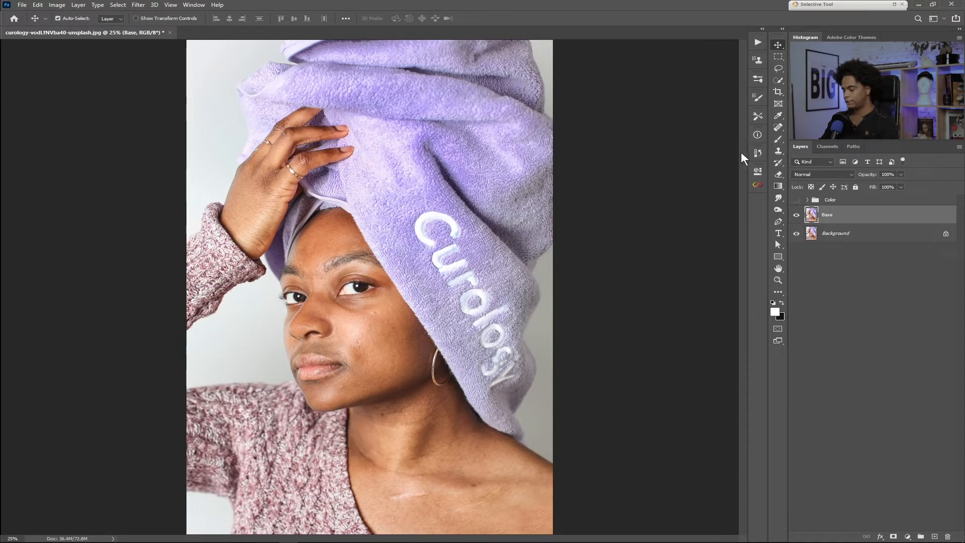
- Activate the Healing Brush tool in place of the Spot Healing Brush
key(j)
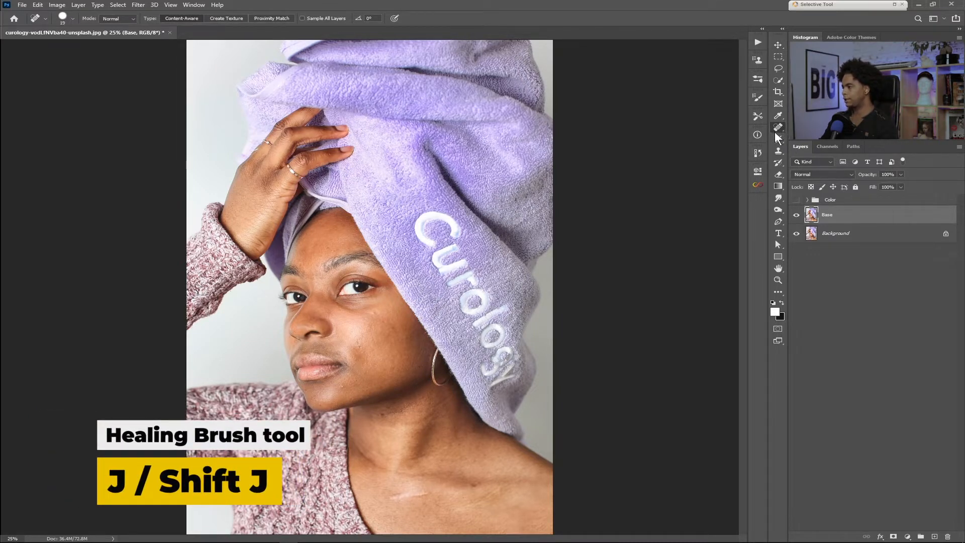
key(shift+j)
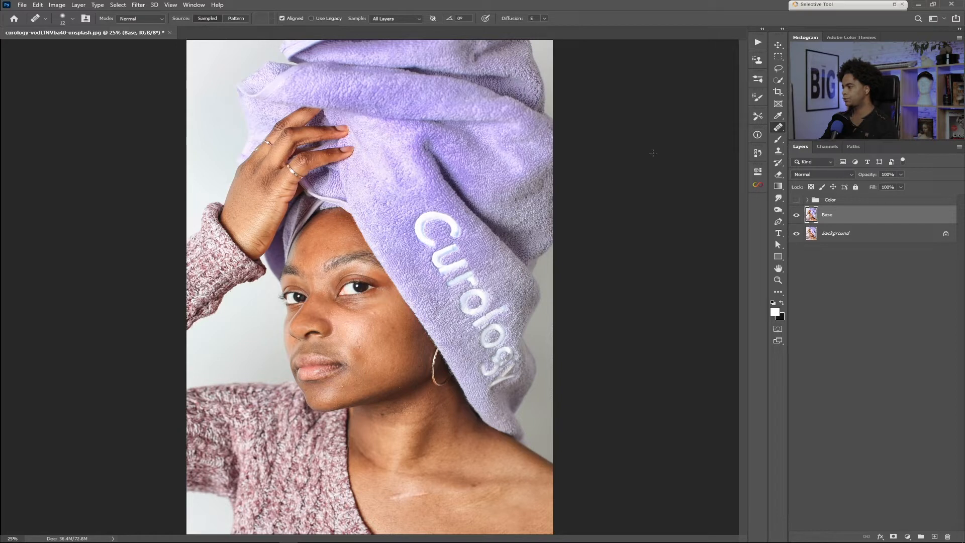
right_click(779, 130)
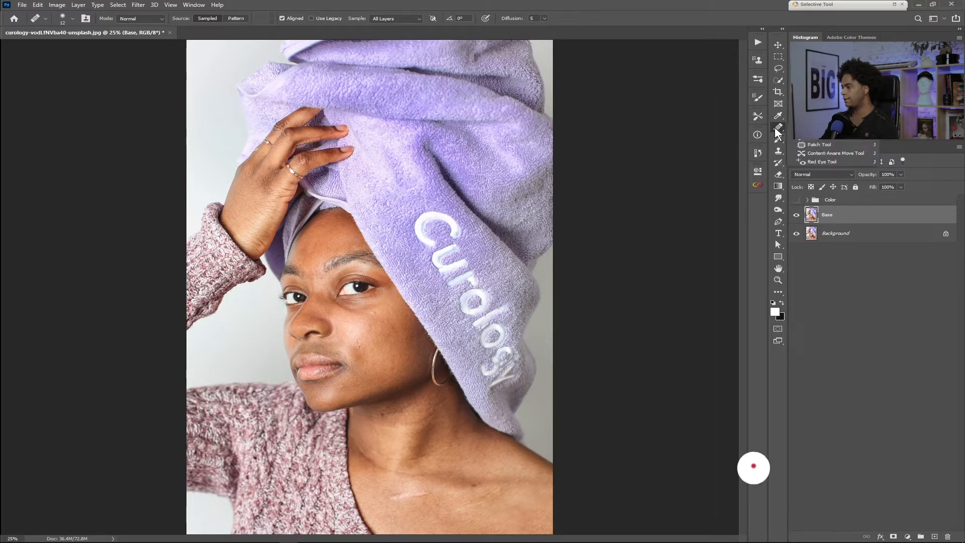
click(828, 136)
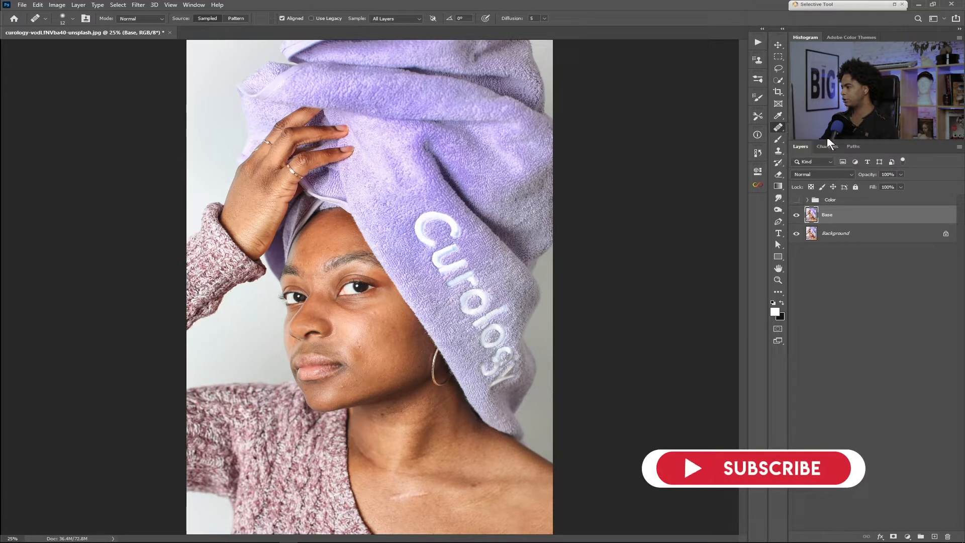
- Create a new empty layer above Base named "Healing Brush Tool" with a Green color label
click(935, 537)
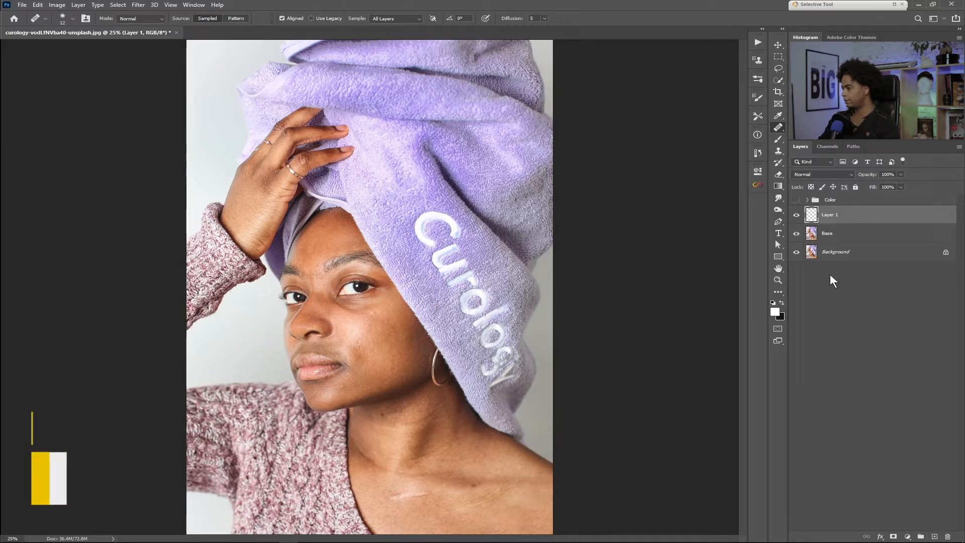
key(ctrl+z)
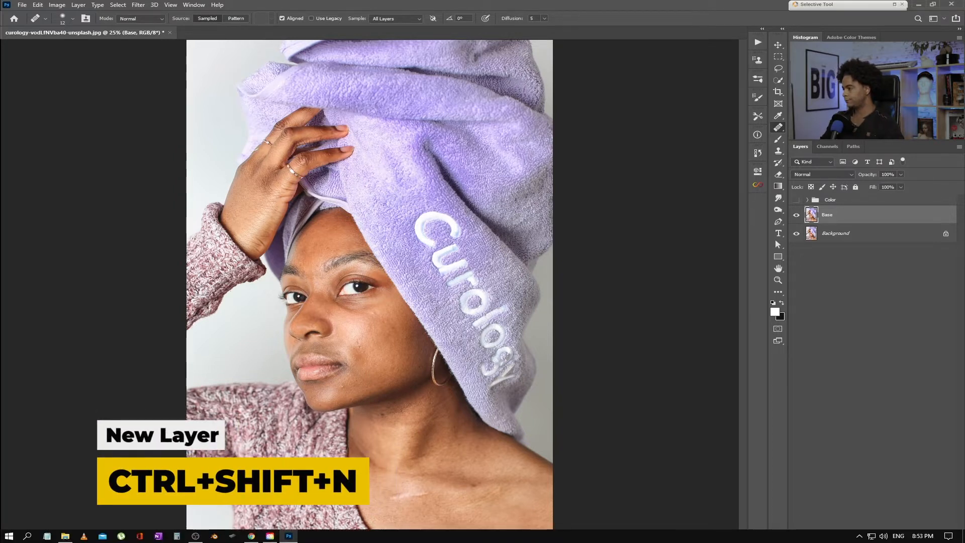
key(ctrl+shift+n)
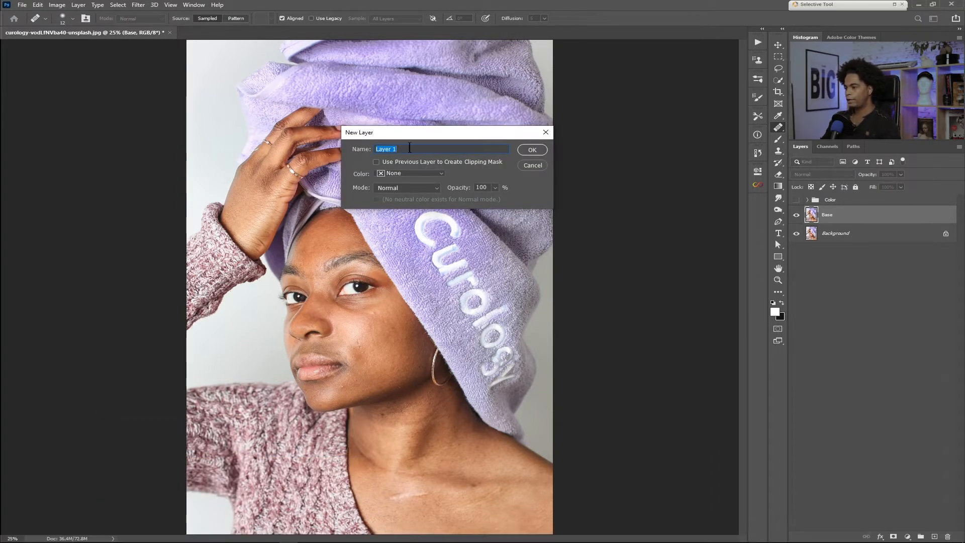
text(Healing )
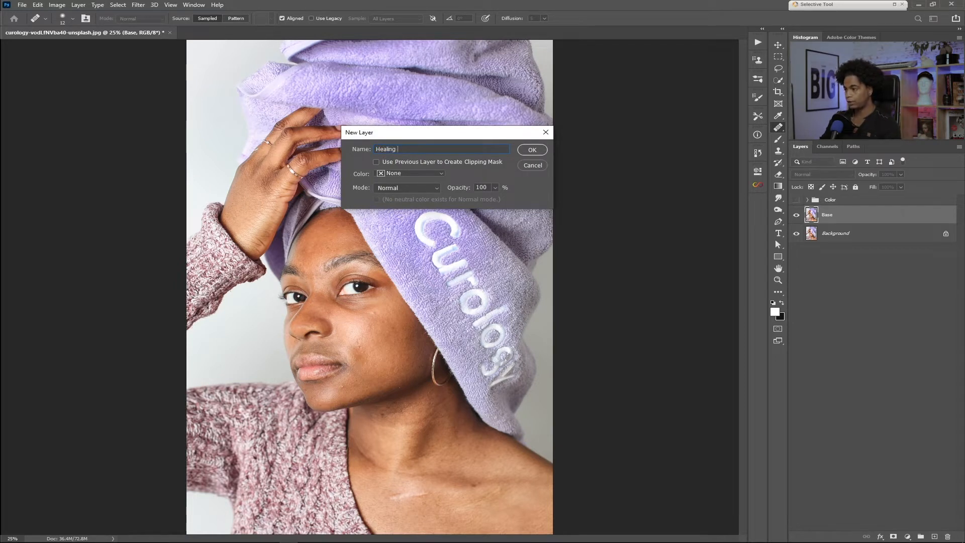
text(Brush)
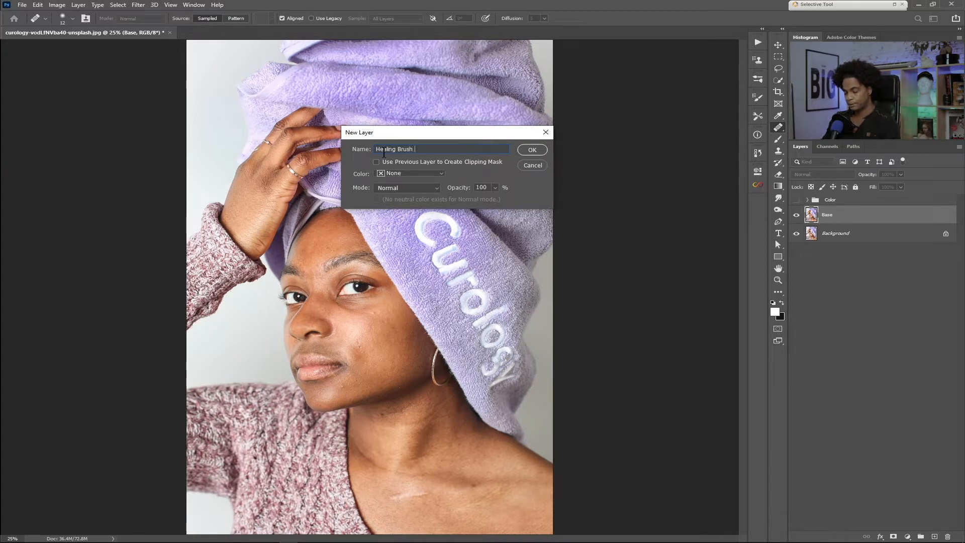
text( Tool)
key(BackSpace)
text(ol)
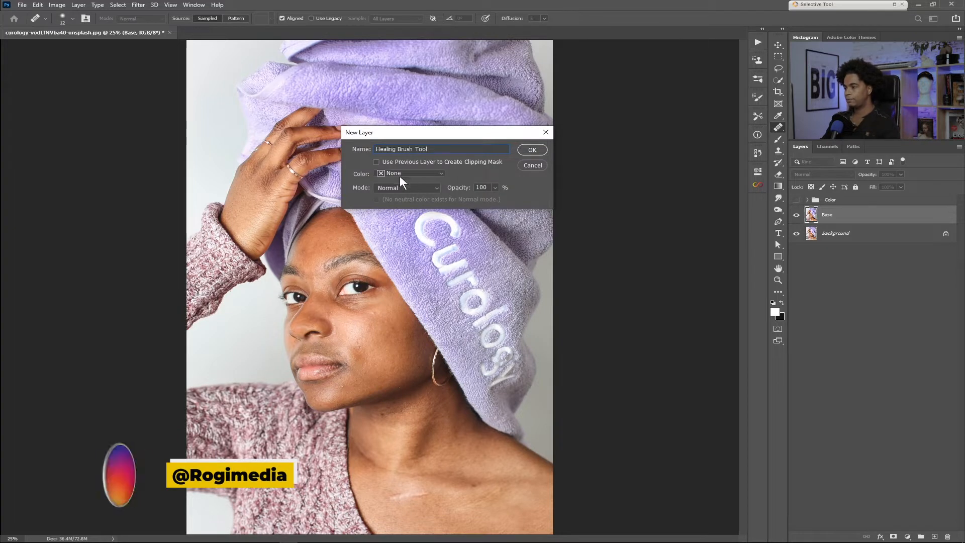
click(415, 173)
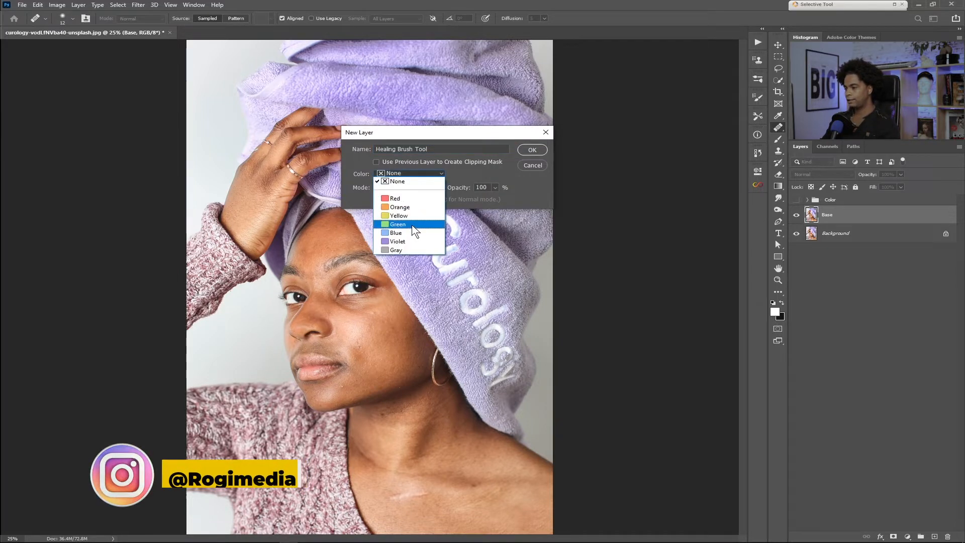
click(415, 225)
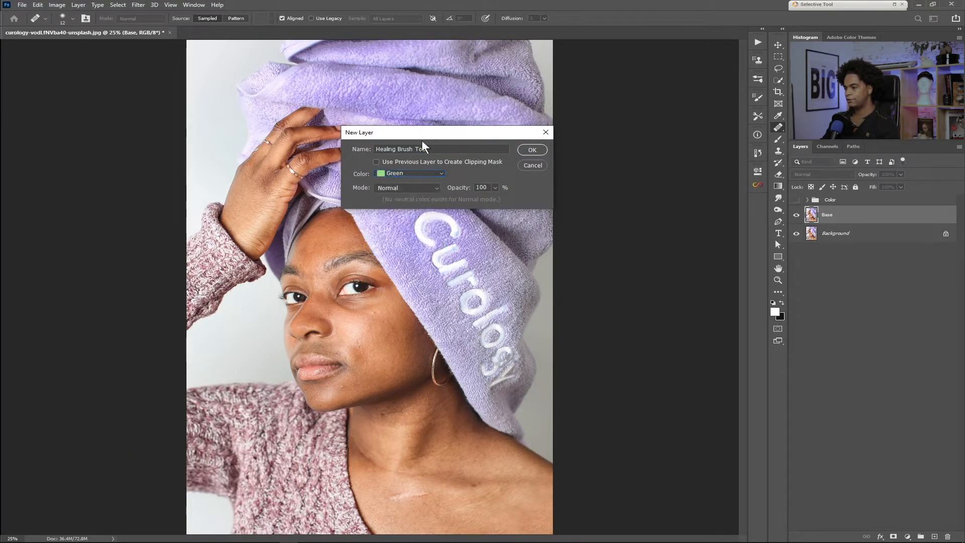
click(536, 150)
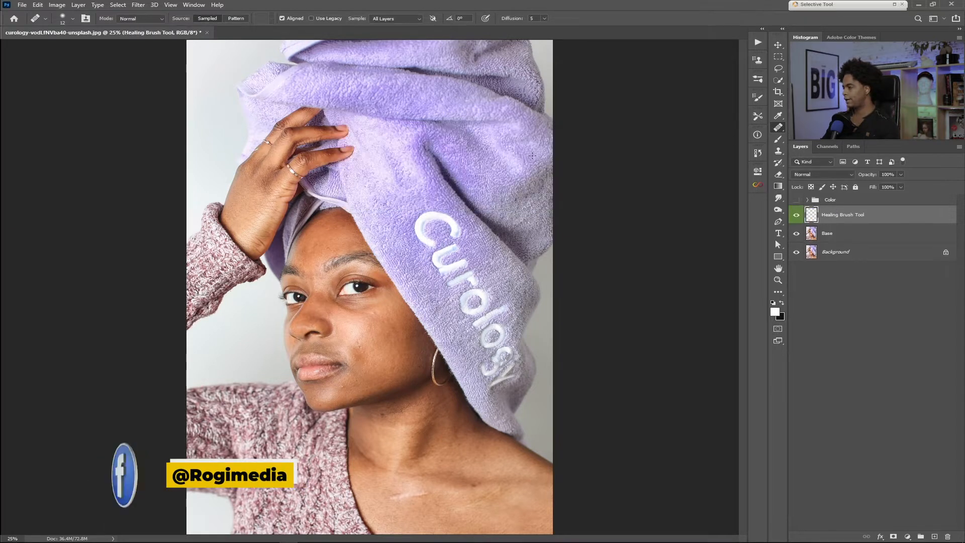
- Clear the color label of the Healing Brush Tool layer and set it to Green again
right_click(798, 217)
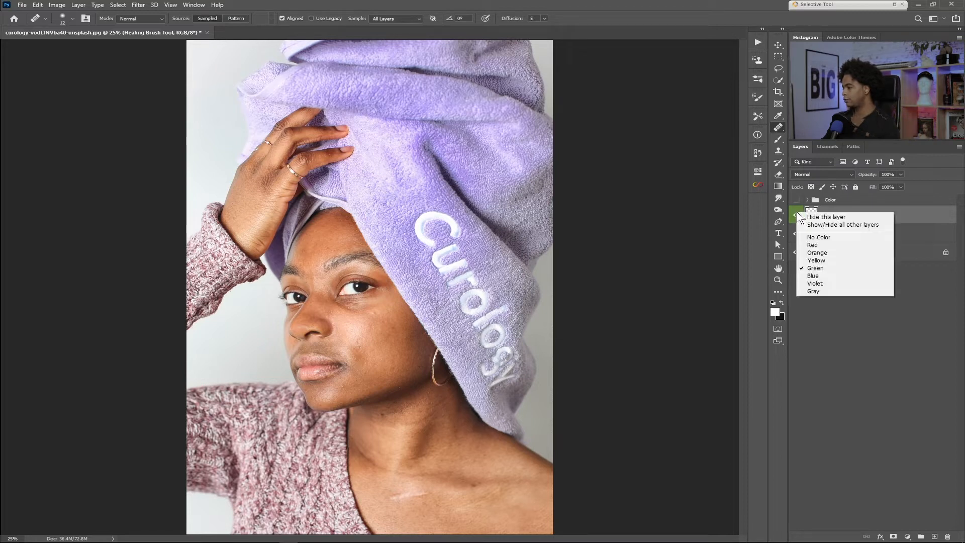
click(819, 238)
right_click(798, 216)
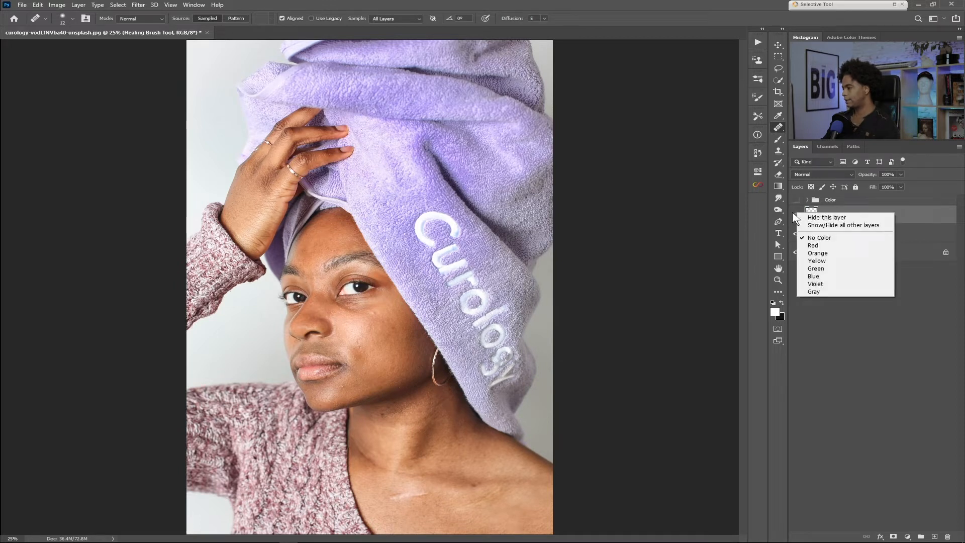
click(818, 268)
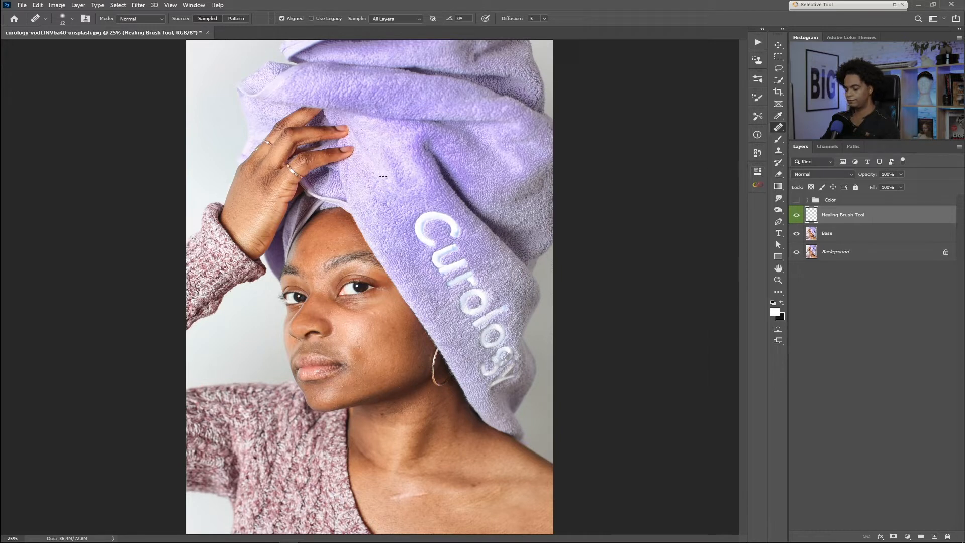
key(v)
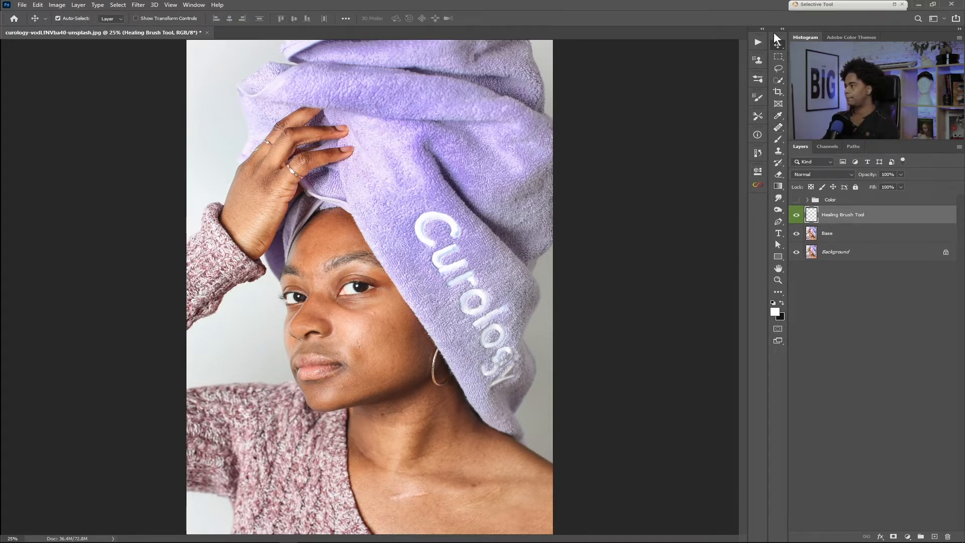
click(779, 58)
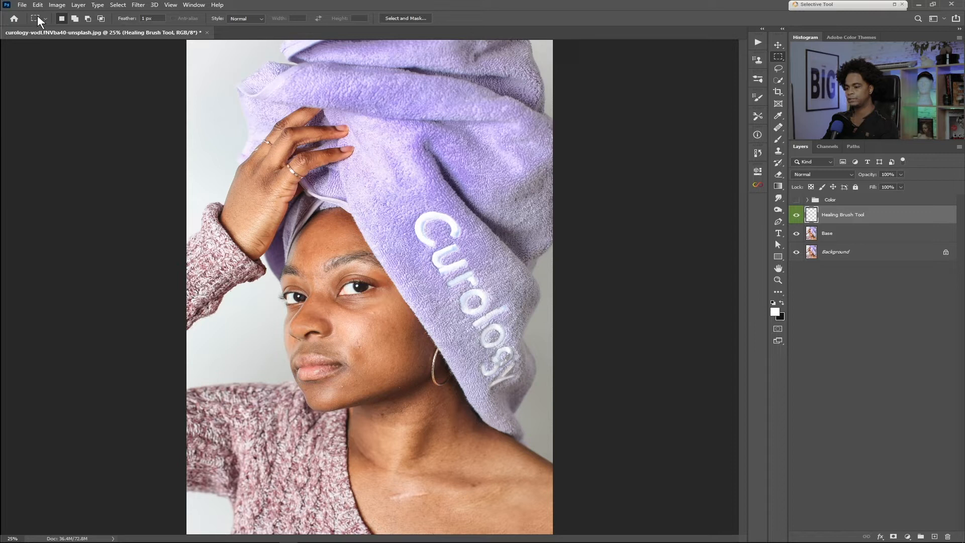
key(j)
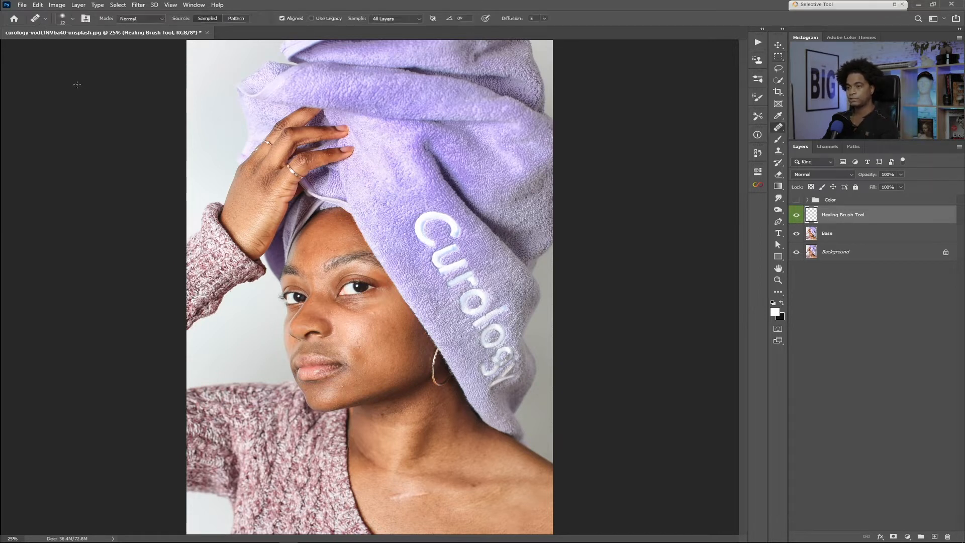
- Reset the Healing Brush tool's options to their defaults
click(45, 18)
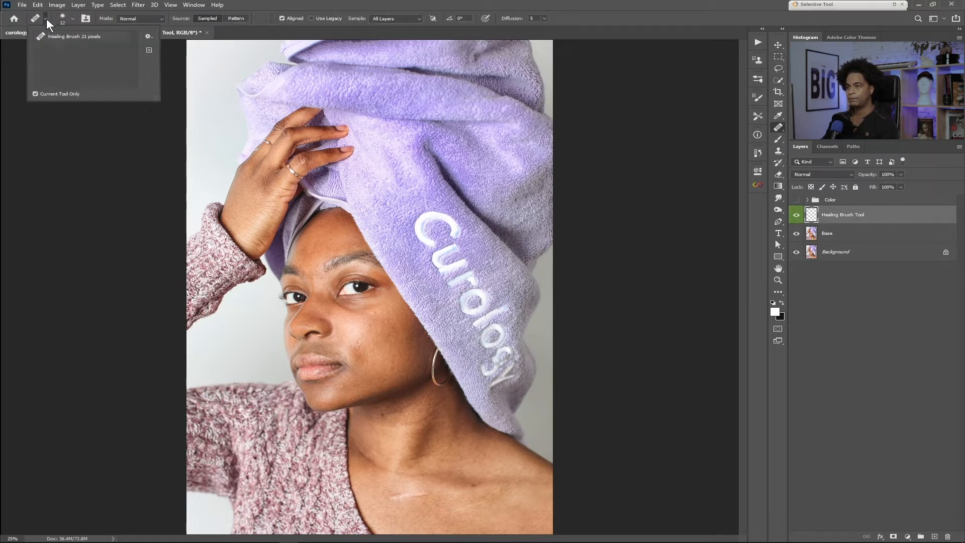
click(148, 36)
click(178, 145)
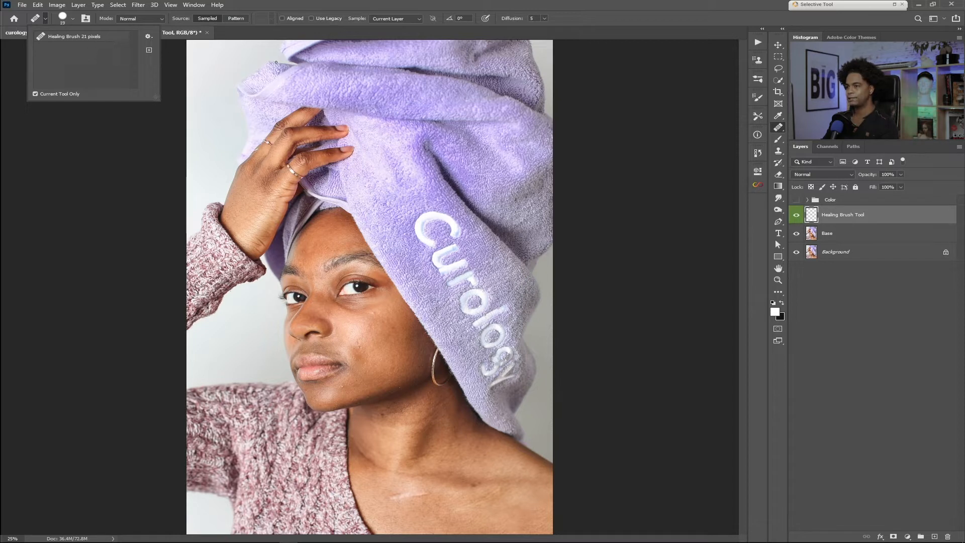
click(598, 18)
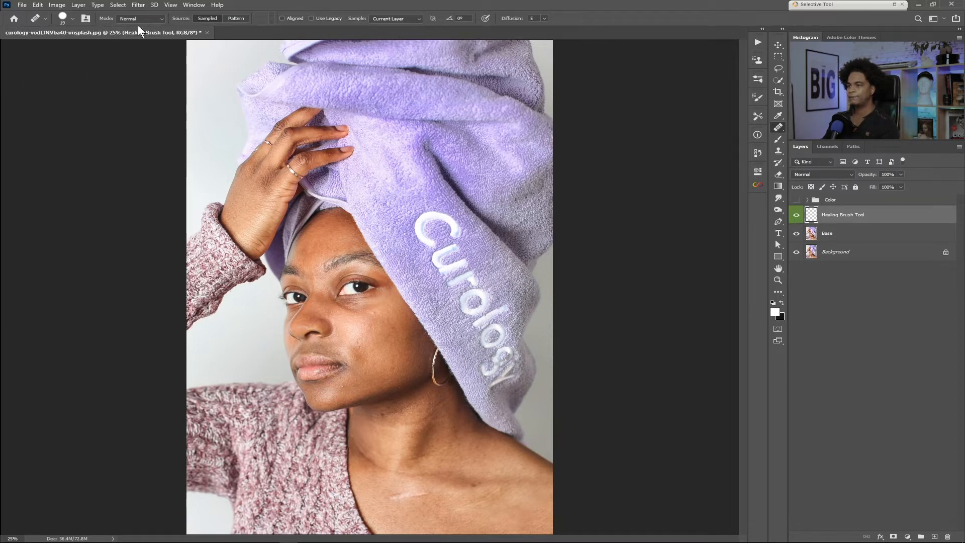
- Switch the healing source to Pattern and back to Sampled, and sample skin on the woman's forehead
click(158, 18)
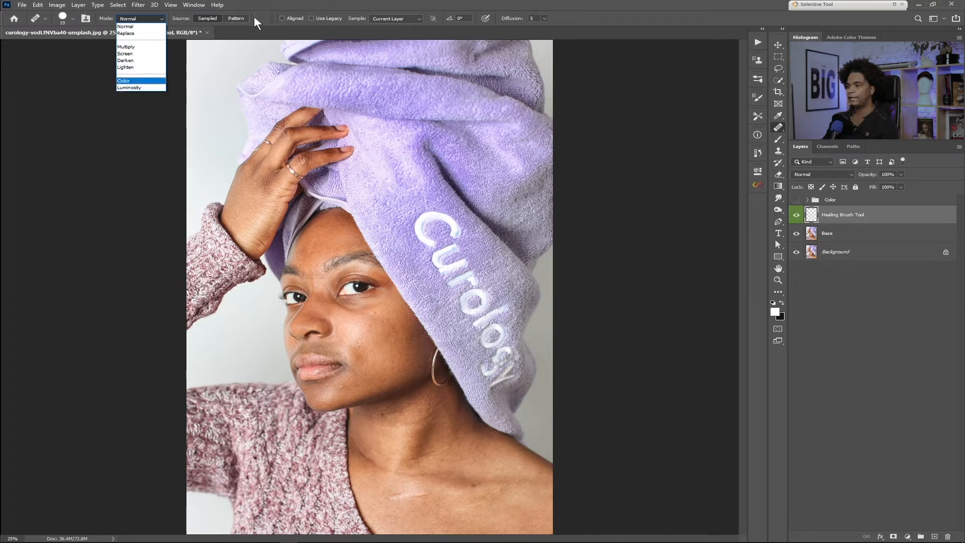
click(184, 20)
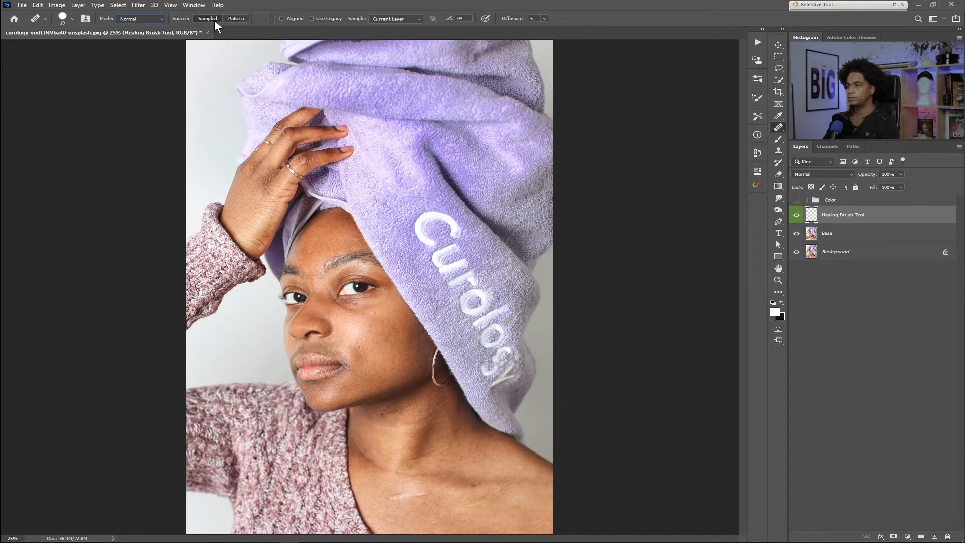
click(234, 18)
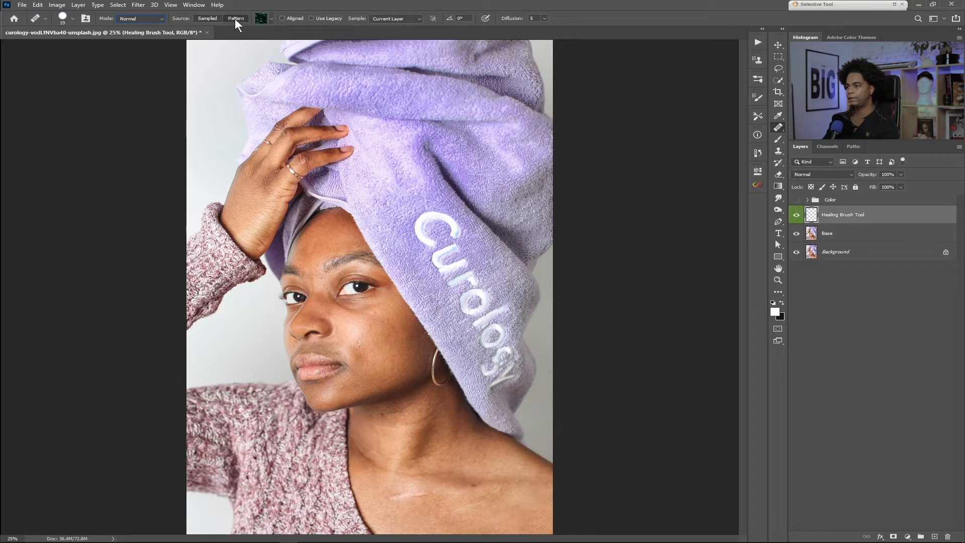
click(203, 19)
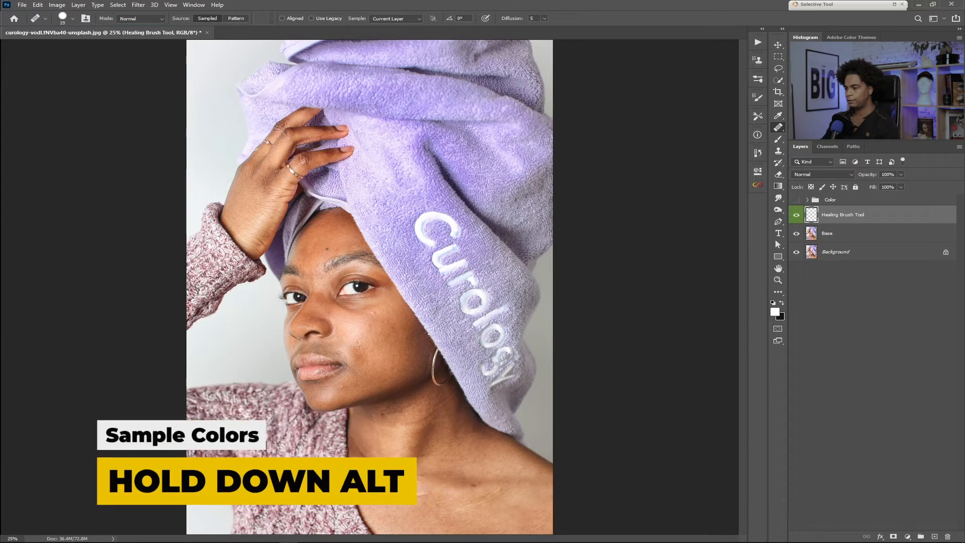
click(327, 249)
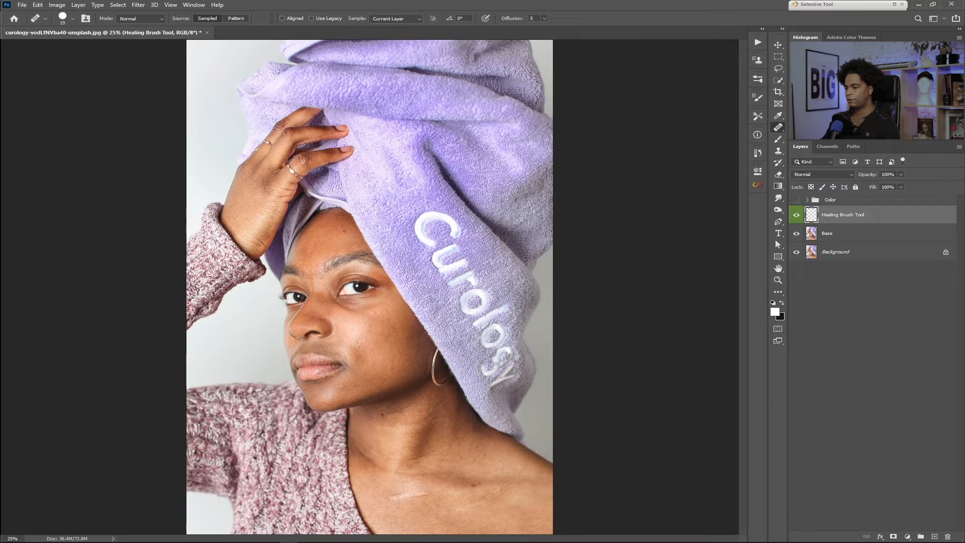
- Switch the healing source to Pattern and choose the first blue pattern in the Water group
click(231, 17)
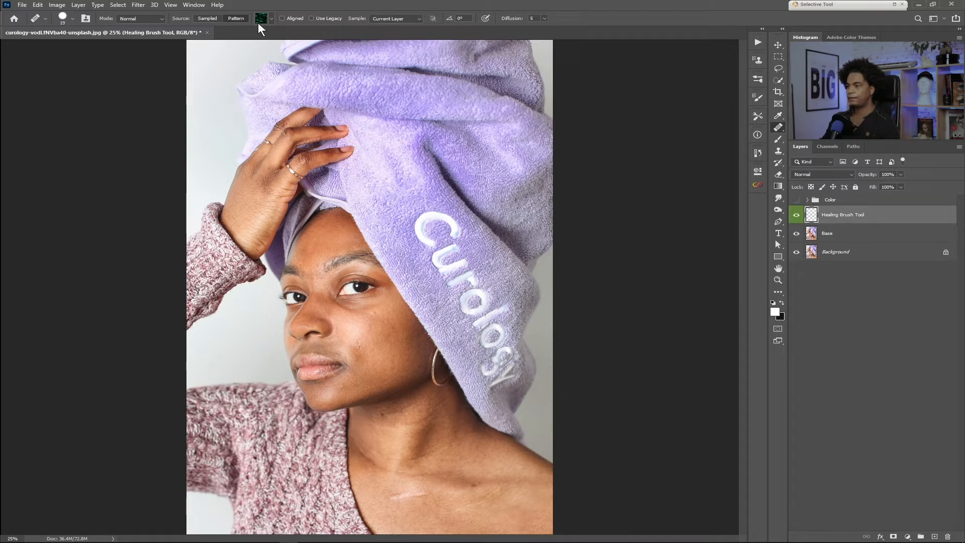
click(271, 18)
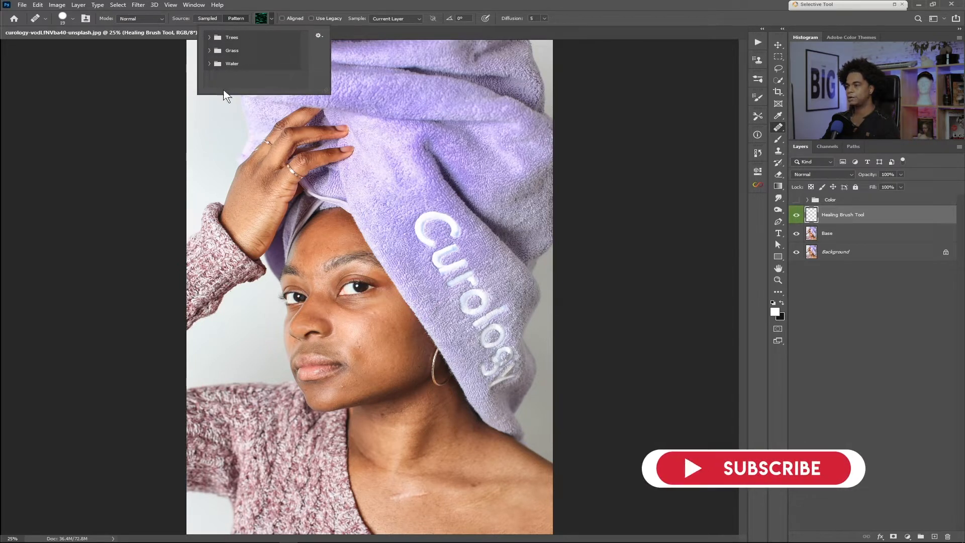
click(209, 38)
click(209, 65)
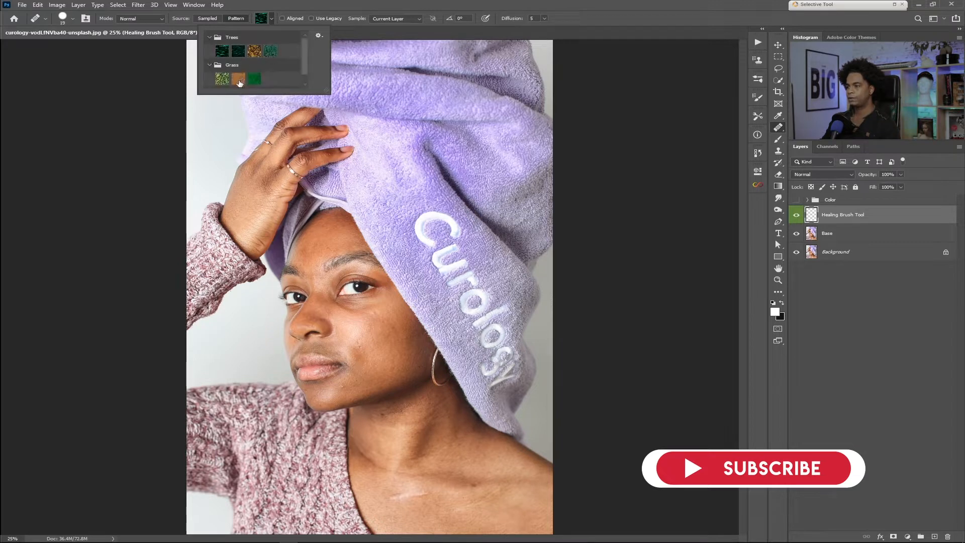
drag(303, 51, 290, 80)
click(210, 81)
click(221, 81)
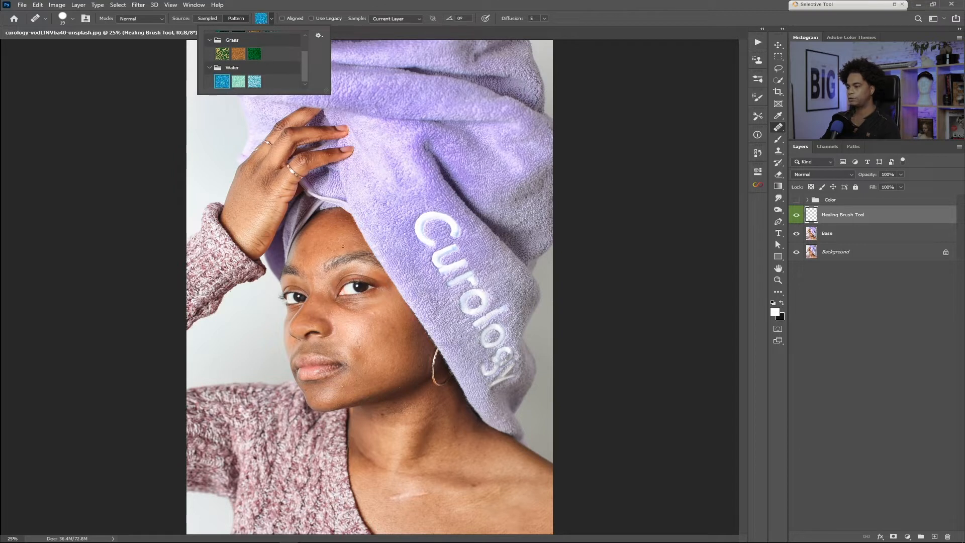
- Paint test strokes of the blue water pattern across the woman's forehead and the purple towel
click(345, 246)
mouse_move(345, 287)
mouse_down()
mouse_move(374, 286)
mouse_move(493, 229)
mouse_move(435, 228)
mouse_move(397, 154)
mouse_move(404, 114)
mouse_up()
key(ctrl+z)
key(ctrl+z)
drag(360, 265, 473, 187)
mouse_move(486, 231)
mouse_down()
mouse_move(461, 243)
mouse_move(369, 219)
mouse_up()
drag(416, 191, 426, 190)
mouse_move(313, 211)
mouse_down()
mouse_move(363, 181)
mouse_move(351, 178)
mouse_move(411, 158)
mouse_move(400, 160)
mouse_move(425, 166)
mouse_move(416, 163)
mouse_move(402, 189)
mouse_up()
drag(422, 226, 500, 216)
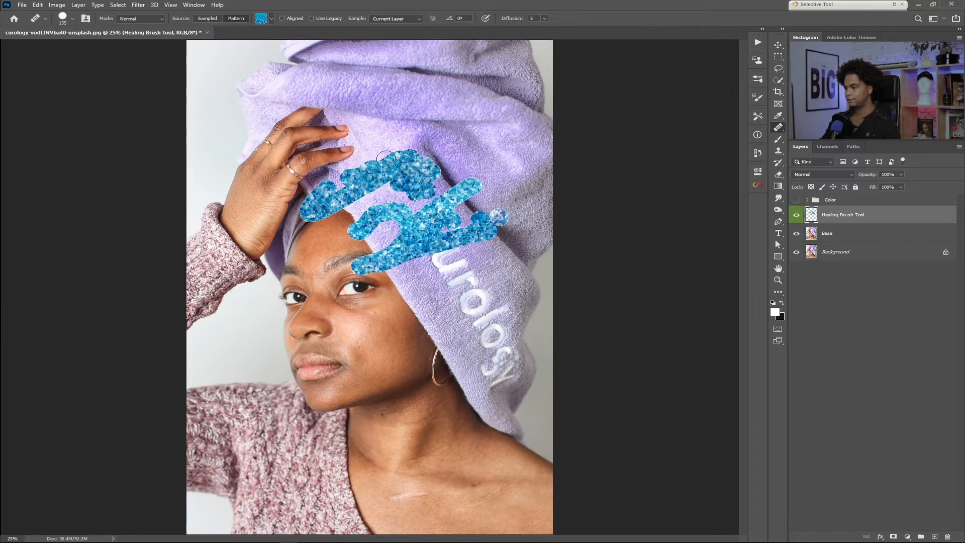
mouse_move(426, 90)
mouse_down()
mouse_move(373, 170)
mouse_move(460, 162)
mouse_move(467, 149)
mouse_up()
drag(495, 144, 505, 145)
- Undo all the water-pattern strokes on the Healing Brush Tool layer
key(ctrl+z)
key(ctrl+z)
key(ctrl+z)
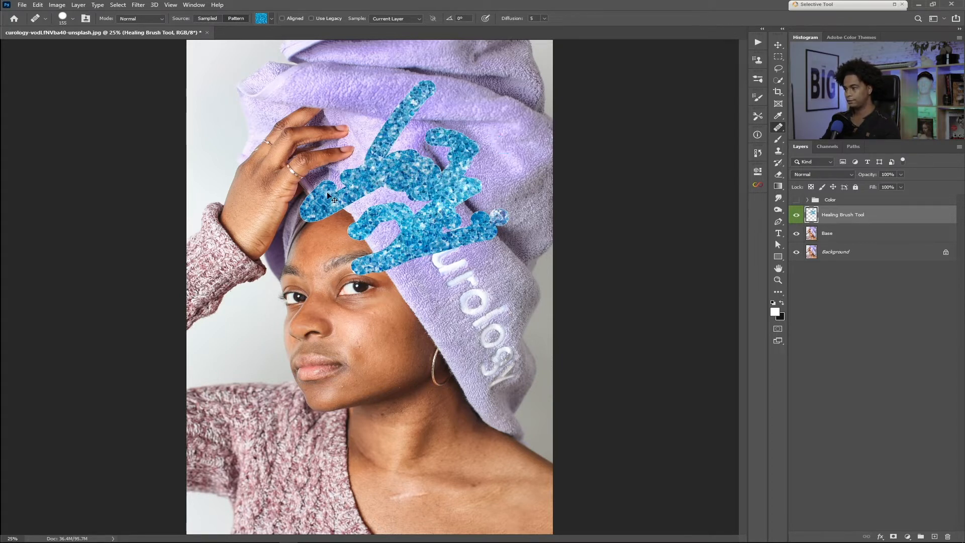
key(ctrl+z)
key(ctrl+z)
key(ctrl+z)
key(ctrl+z)
key(ctrl+z)
key(ctrl+z)
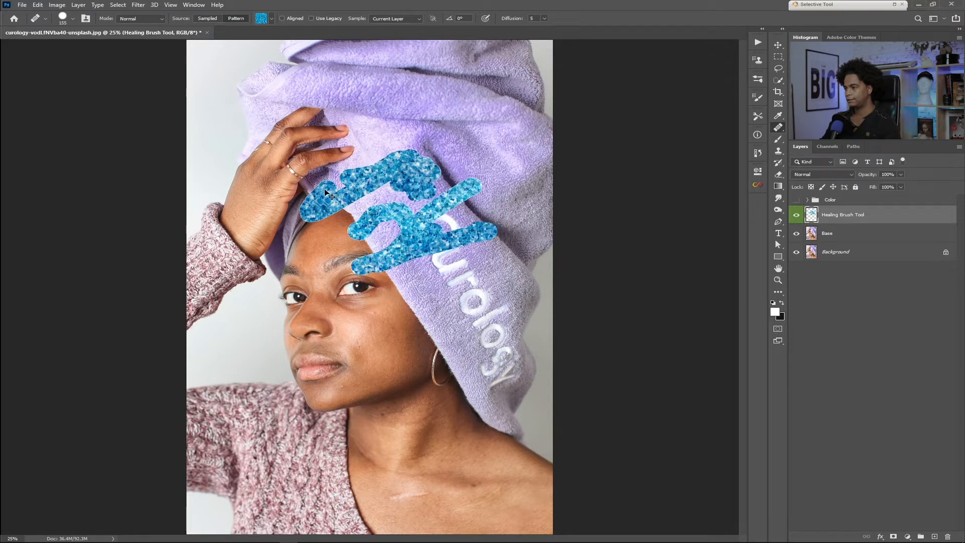
key(ctrl+z)
key(ctrl+z)
key(ctrl+z)
key(ctrl+z)
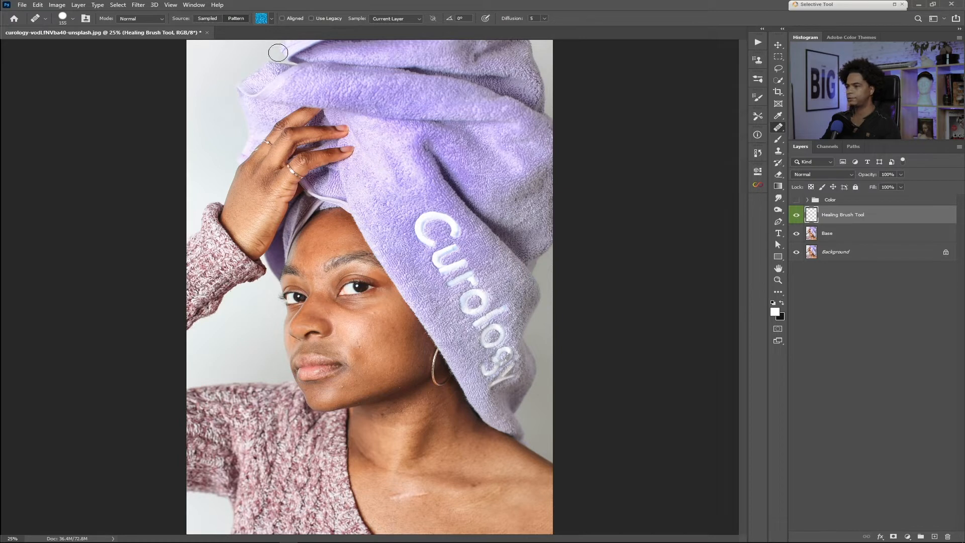
- Set the healing source to Sampled with Aligned enabled, and reduce the brush size to 51 px
click(272, 18)
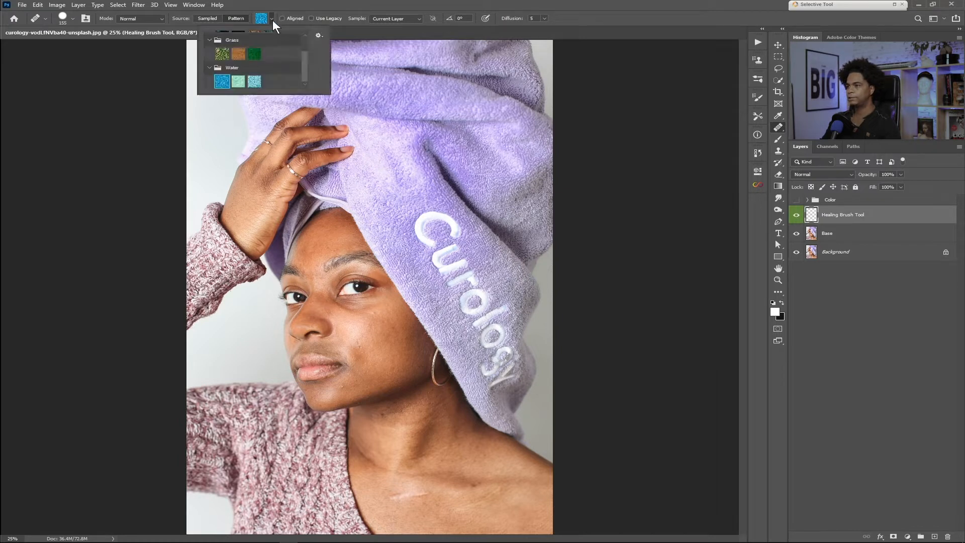
click(207, 18)
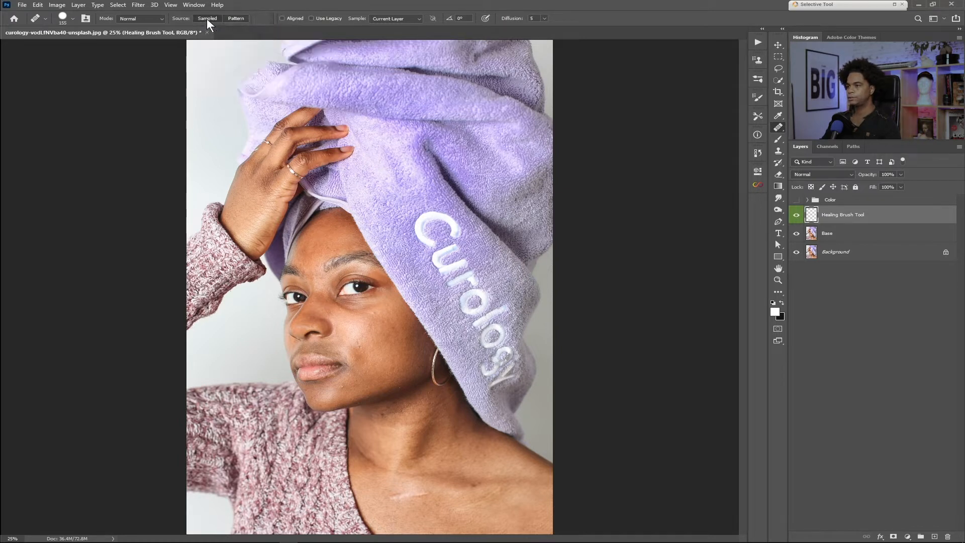
click(282, 19)
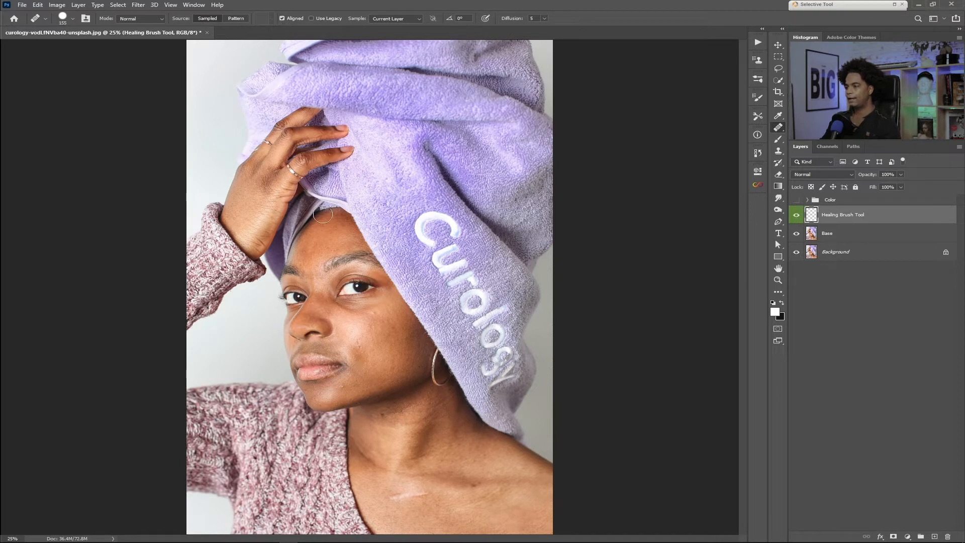
drag(336, 254, 329, 248)
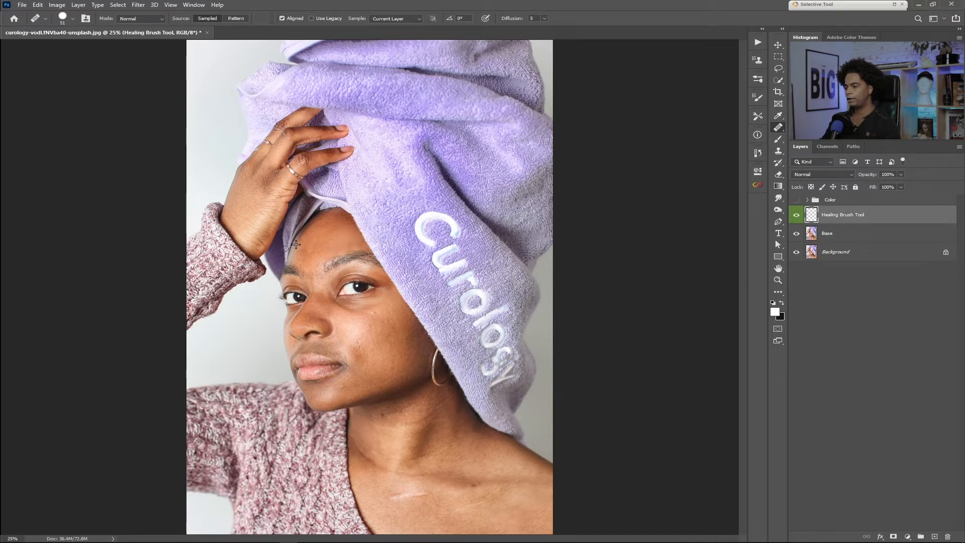
mouse_move(314, 211)
mouse_down()
mouse_move(291, 237)
mouse_move(331, 193)
mouse_move(315, 211)
mouse_up()
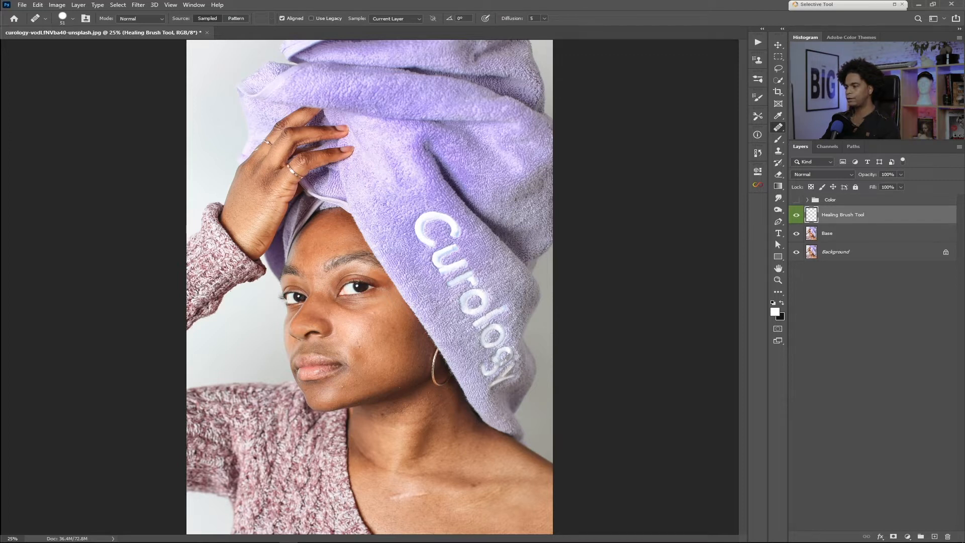
- Toggle the Healing Brush's Use Legacy option on and off, leaving it disabled
click(310, 19)
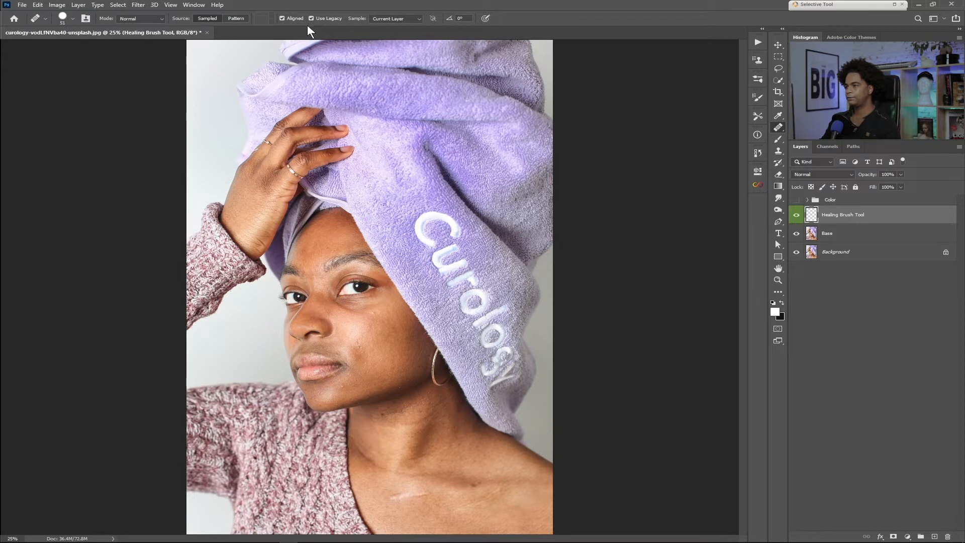
click(311, 19)
click(311, 19)
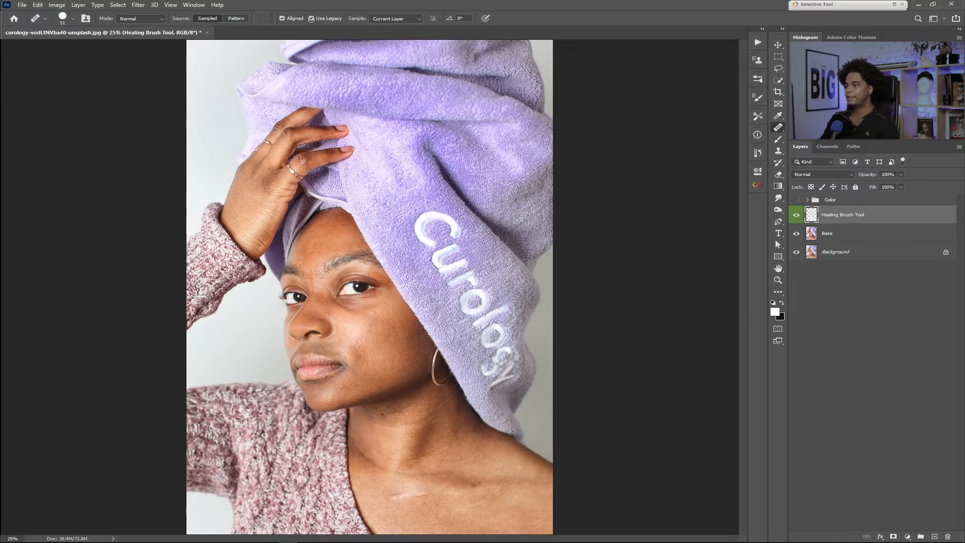
click(311, 18)
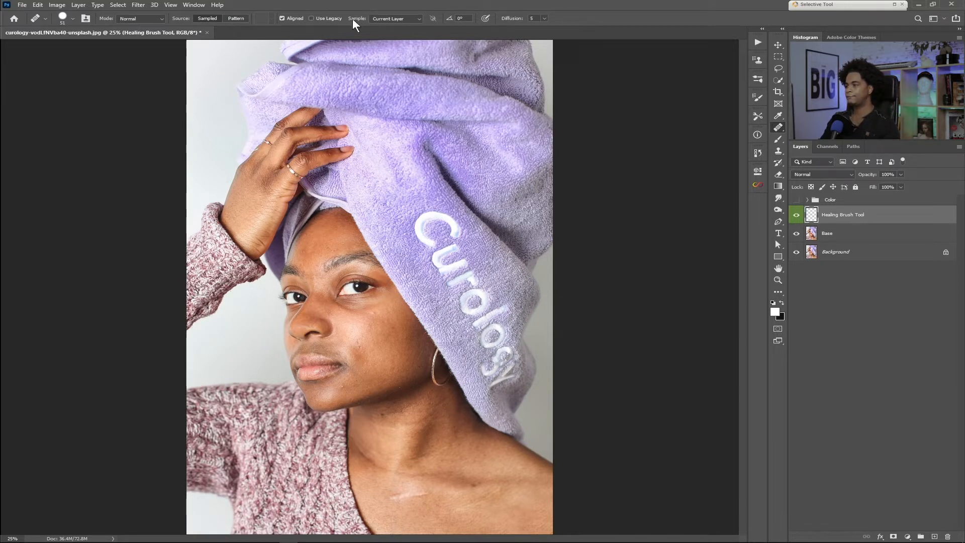
- Switch the Sample option to Current & Below, to All Layers, and back to Current Layer
click(401, 15)
click(393, 30)
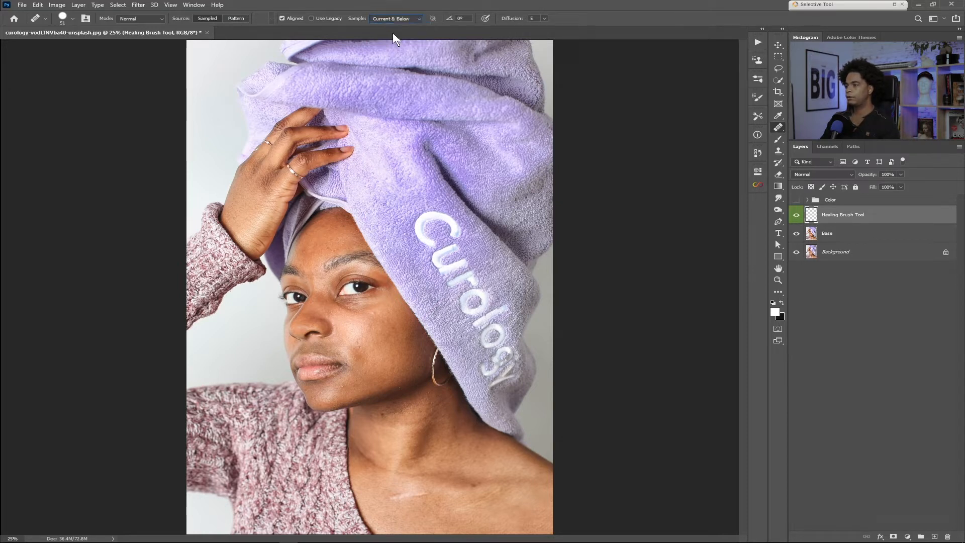
click(381, 40)
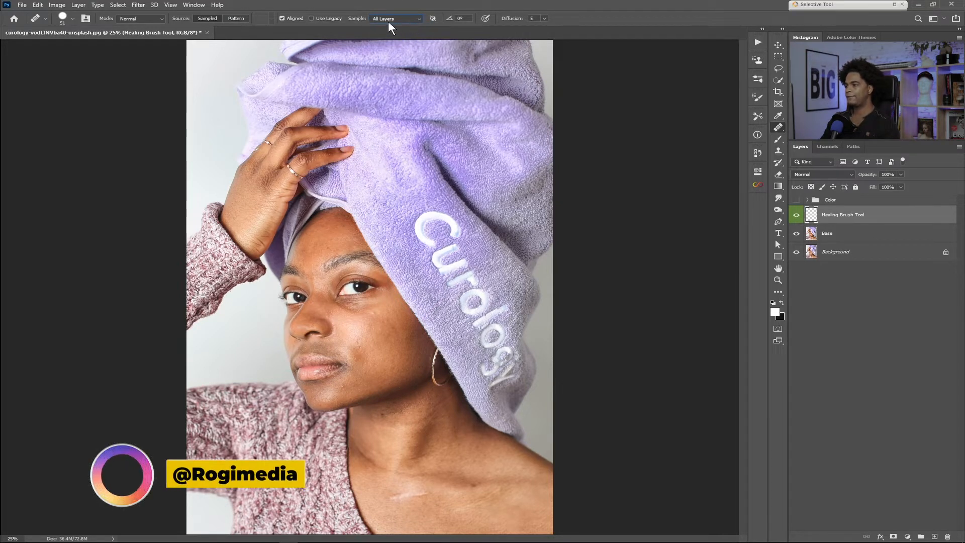
click(400, 19)
click(392, 25)
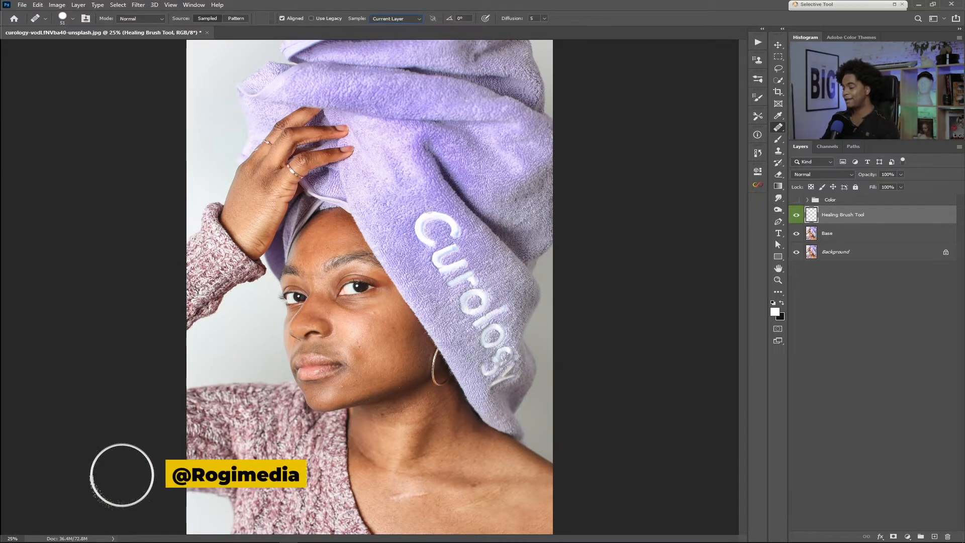
- Select the Base layer and choose Current Layer as its sampling option
click(827, 235)
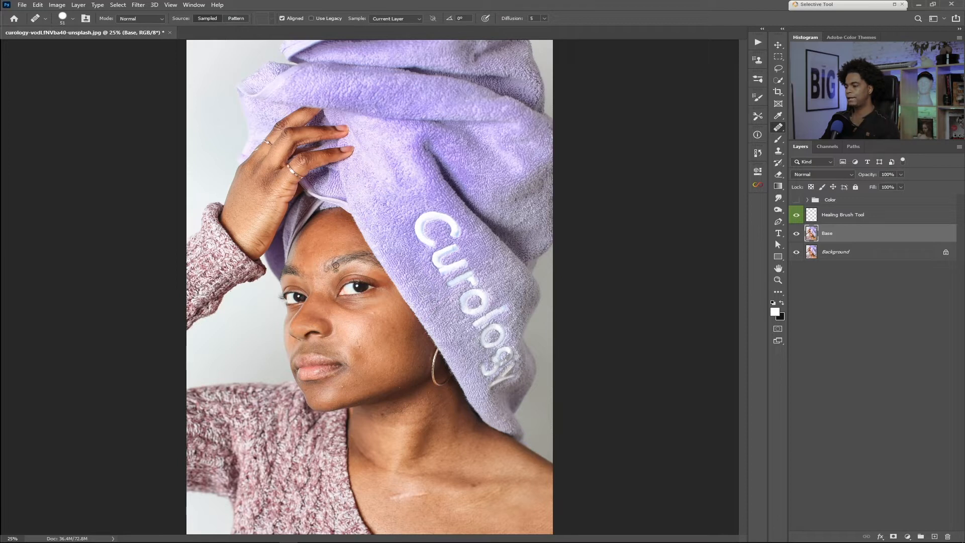
click(399, 17)
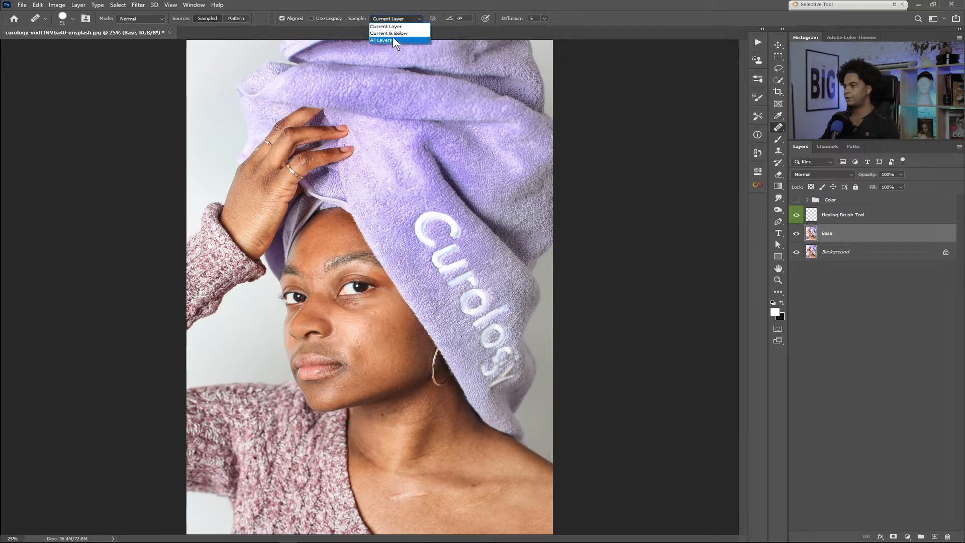
click(394, 26)
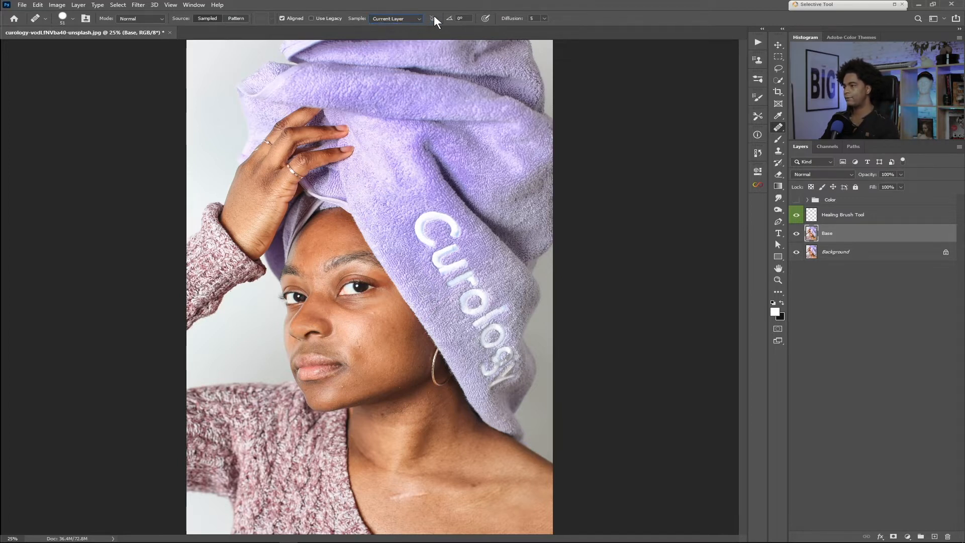
- On the Healing Brush Tool layer, try healing the forehead with Current Layer sampling, and set Sample to Current & Below
click(824, 221)
alt+click(327, 237)
drag(329, 248, 328, 247)
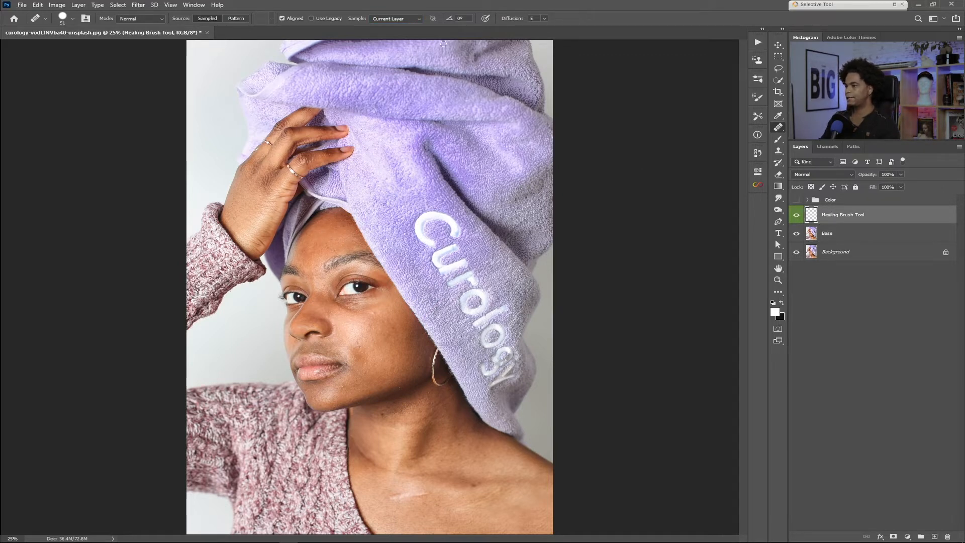
click(403, 18)
click(397, 33)
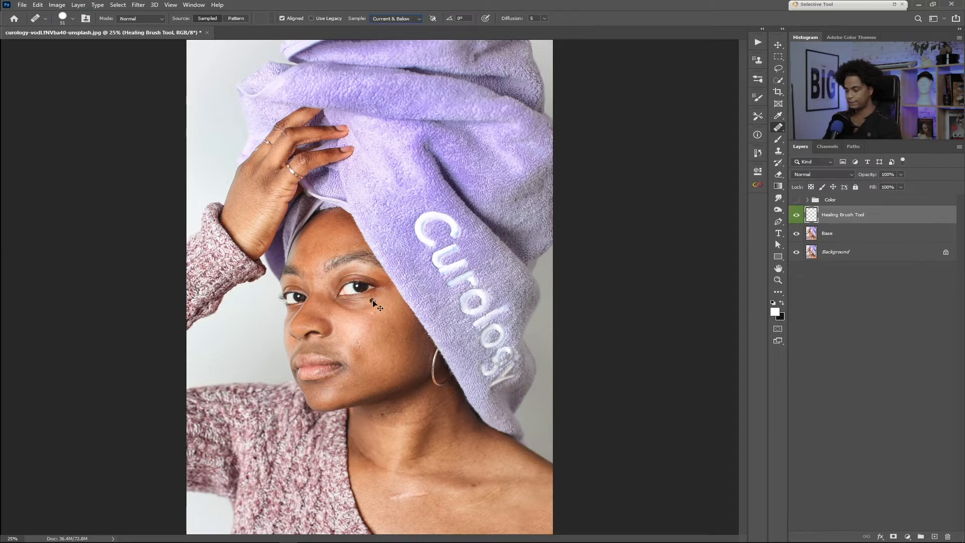
- Examine the skin texture and blemishes on the cheek and jaw at 100% and 200% magnification
scroll(373, 301, up, 3)
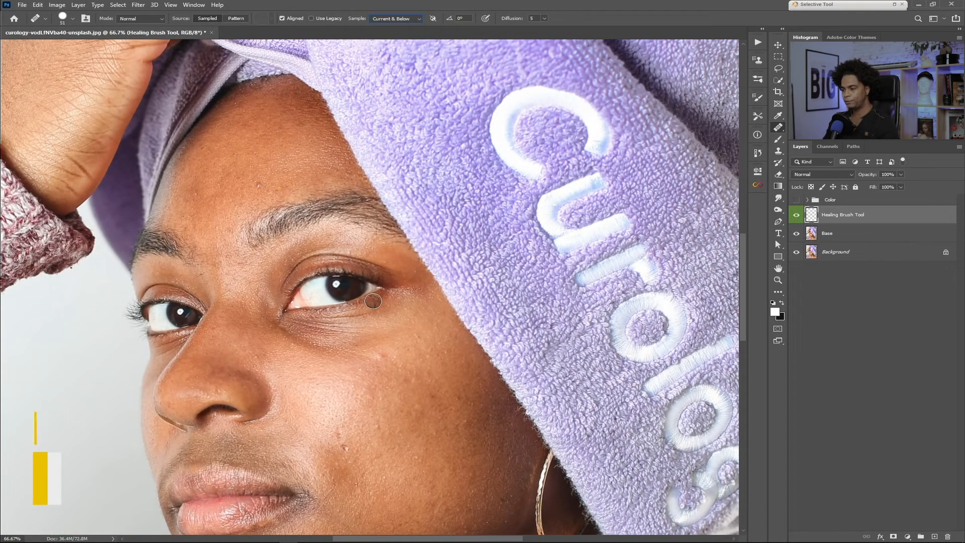
key(ctrl+plus)
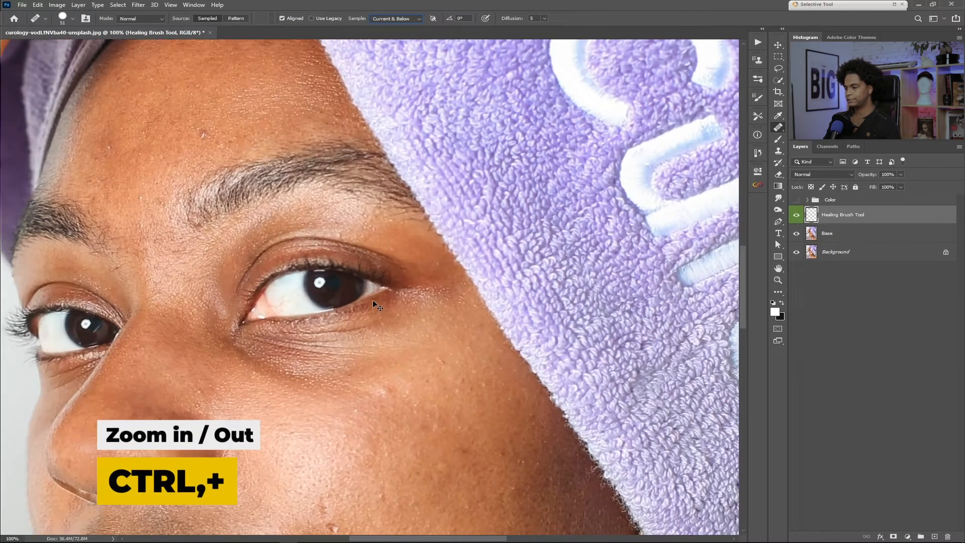
drag(432, 429, 542, 223)
drag(463, 391, 401, 324)
drag(532, 351, 462, 311)
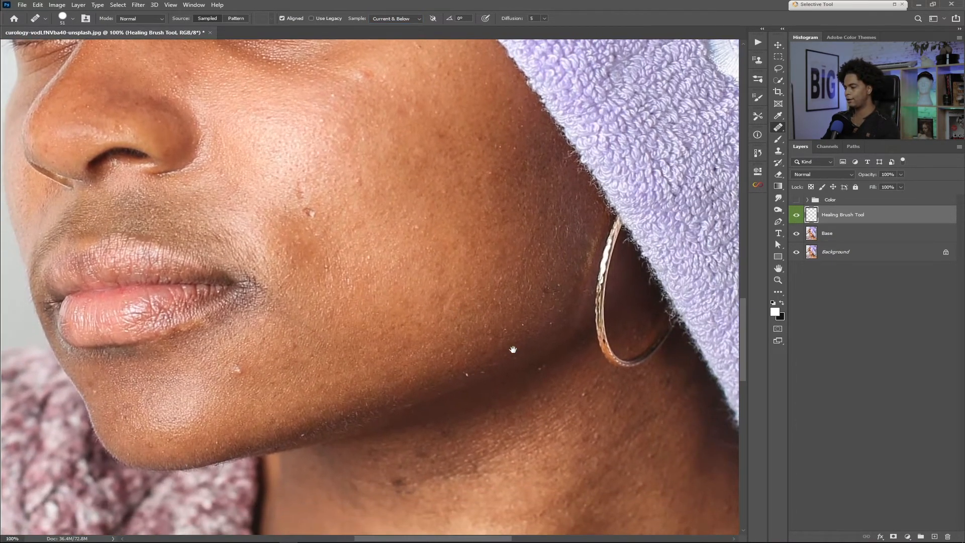
drag(518, 368, 497, 347)
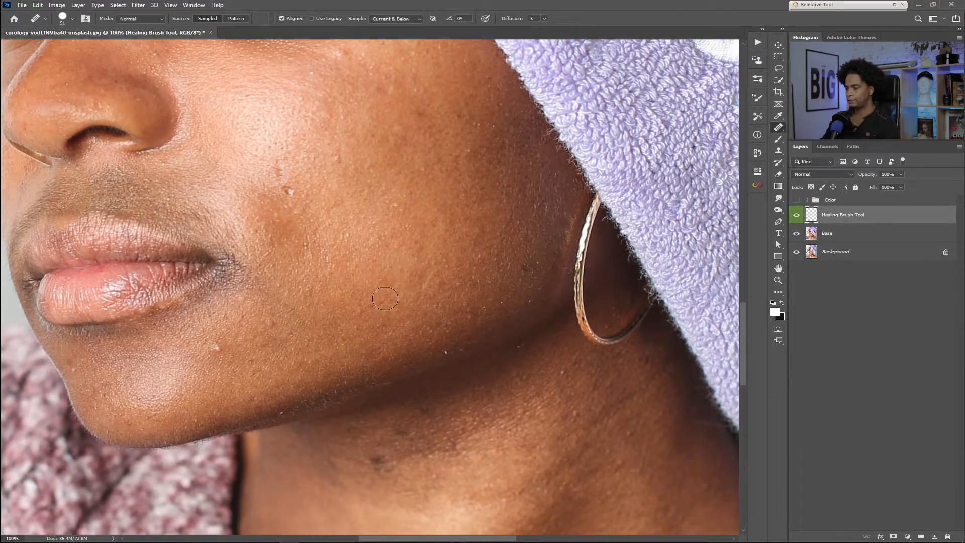
scroll(384, 297, up, 1)
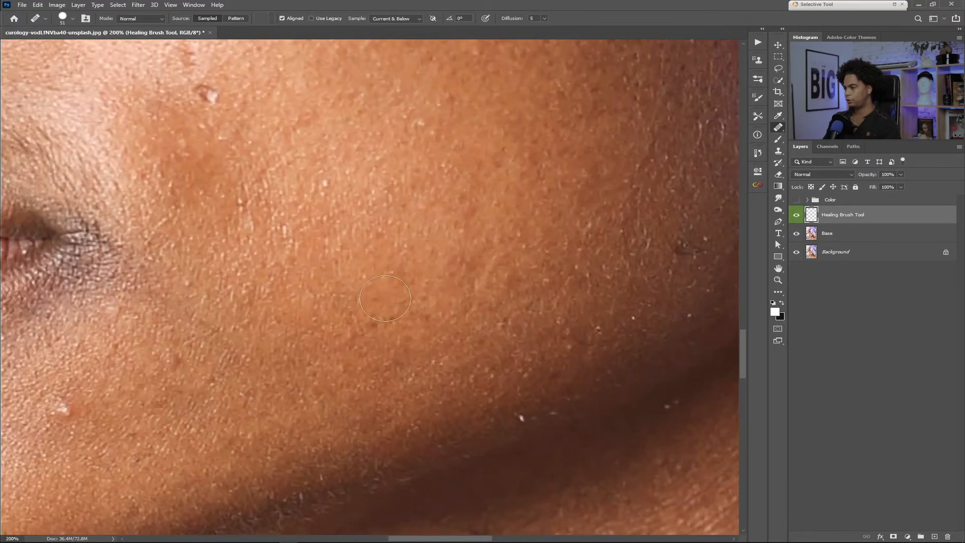
scroll(385, 298, down, 1)
click(385, 298)
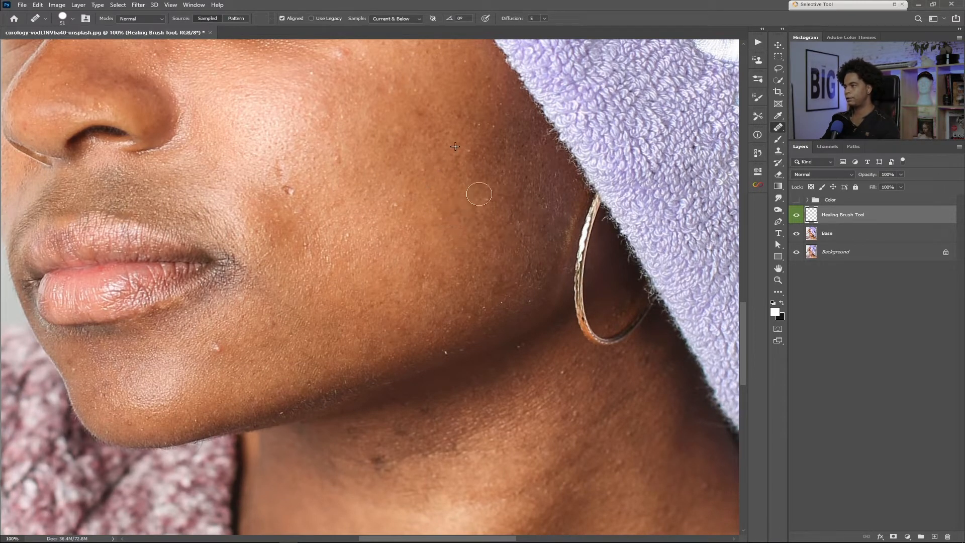
- Set the healing brush size to 10 px and its hardness to about 56%
right_click(380, 224)
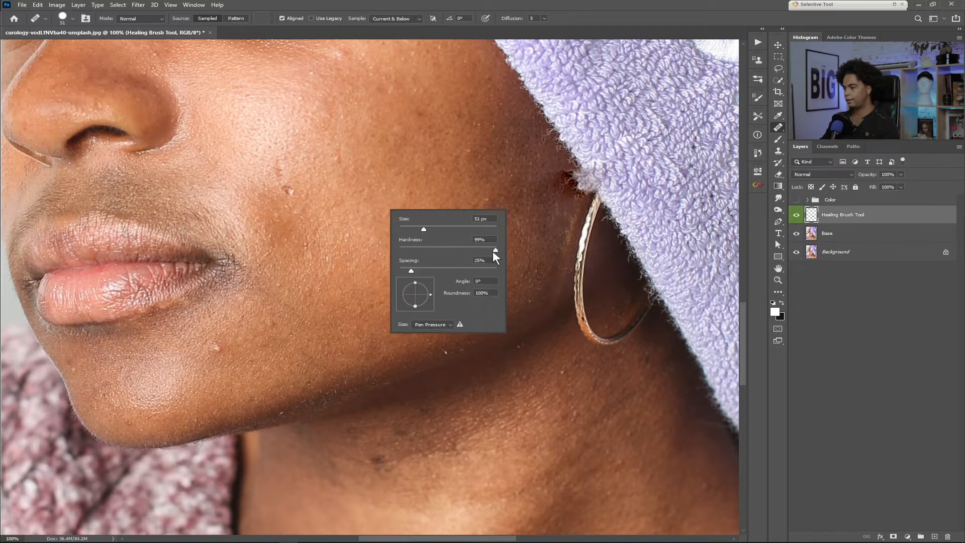
drag(418, 228, 404, 227)
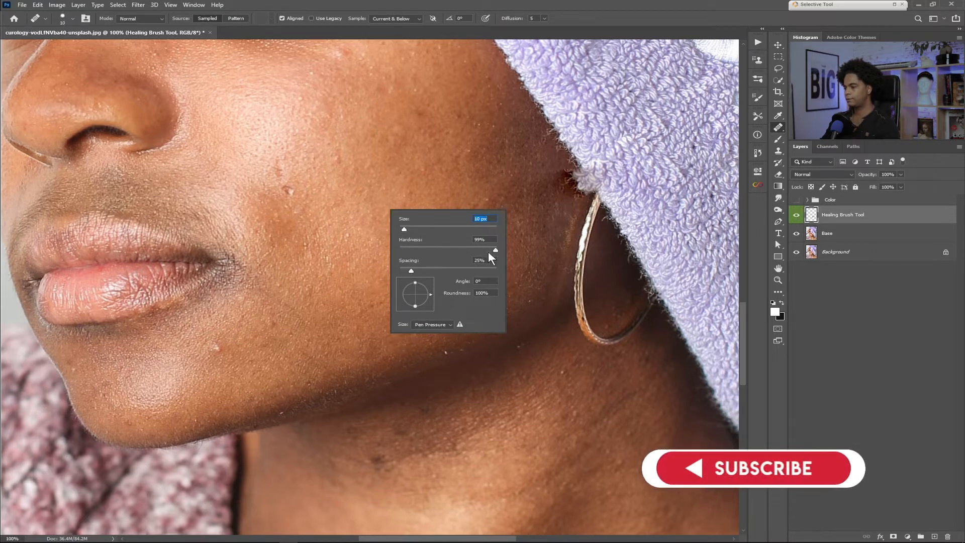
drag(494, 248, 454, 248)
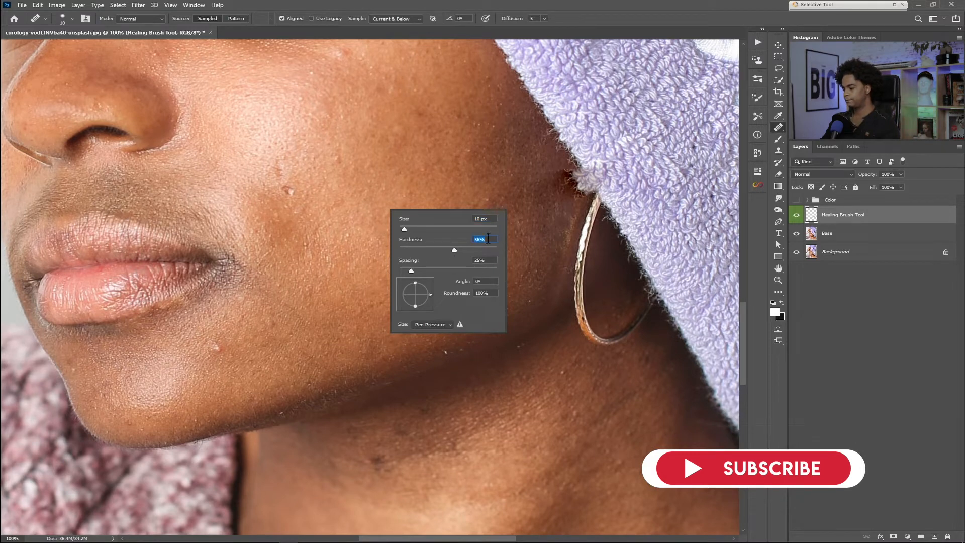
click(413, 195)
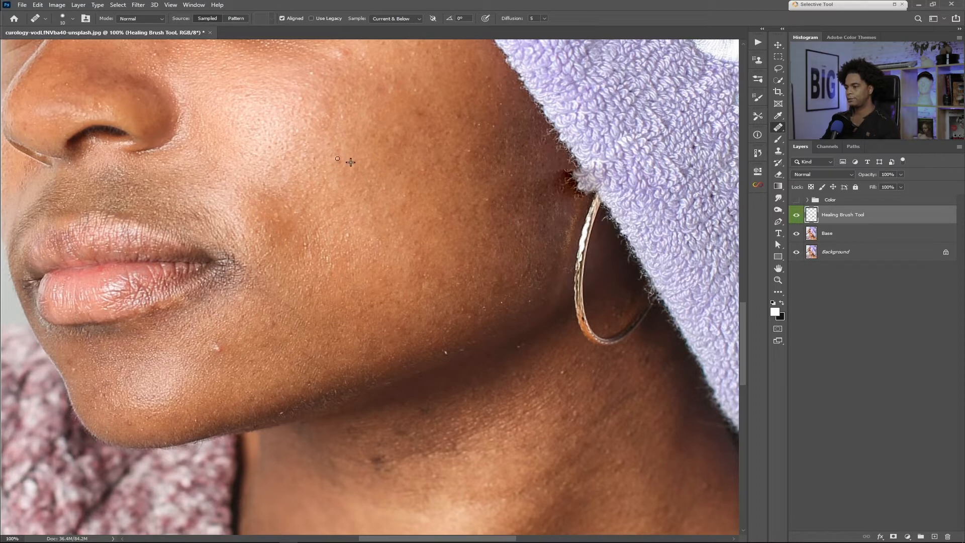
- Sample clean skin on the cheek and heal a small spot beside it
drag(350, 163, 383, 132)
drag(314, 160, 334, 261)
alt+click(339, 185)
click(350, 174)
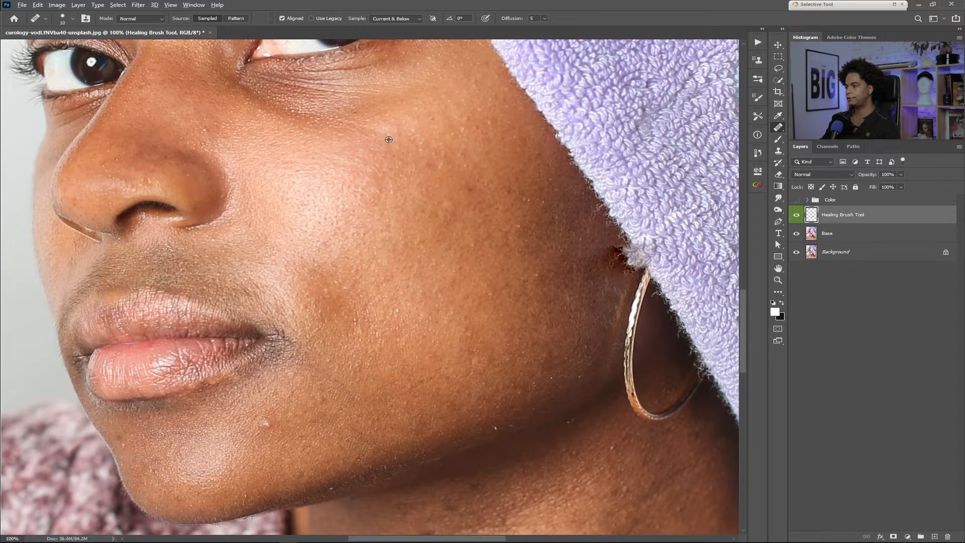
- Sample clean skin beside each blemish and heal the small spots on the upper cheek below the eye
drag(399, 132, 394, 130)
alt+click(464, 141)
drag(454, 136, 450, 135)
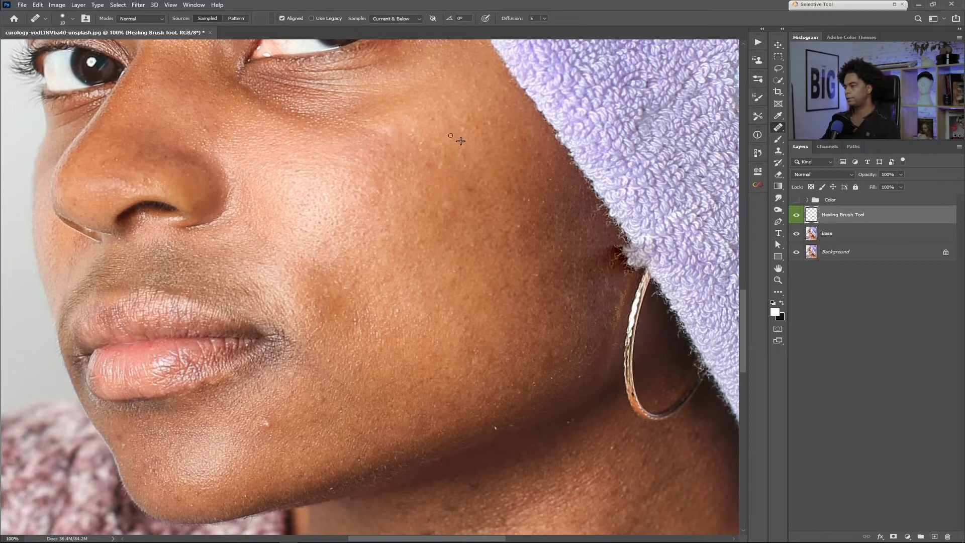
alt+click(467, 139)
click(430, 131)
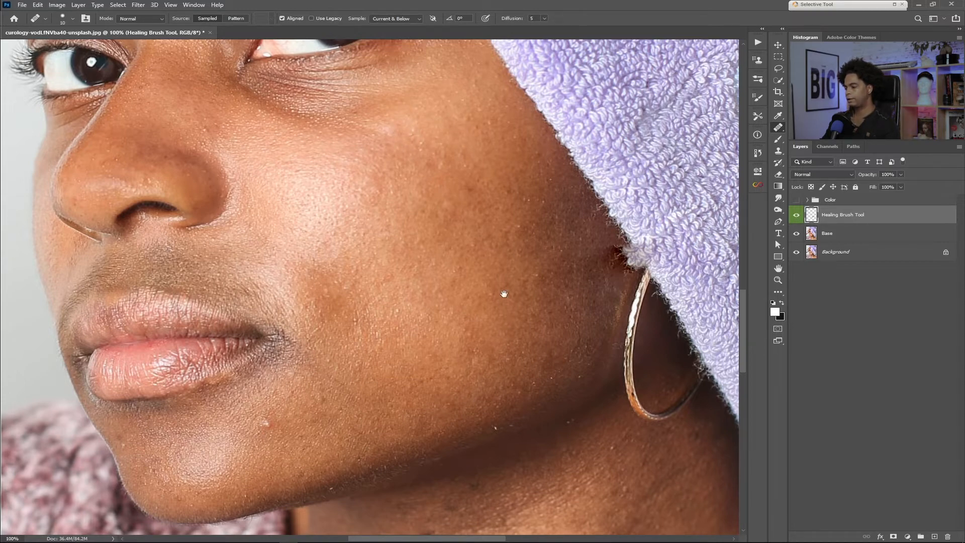
- Heal the small blemishes around the chin and below the corner of the mouth using nearby skin
drag(504, 295, 547, 161)
alt+click(327, 288)
drag(313, 290, 313, 292)
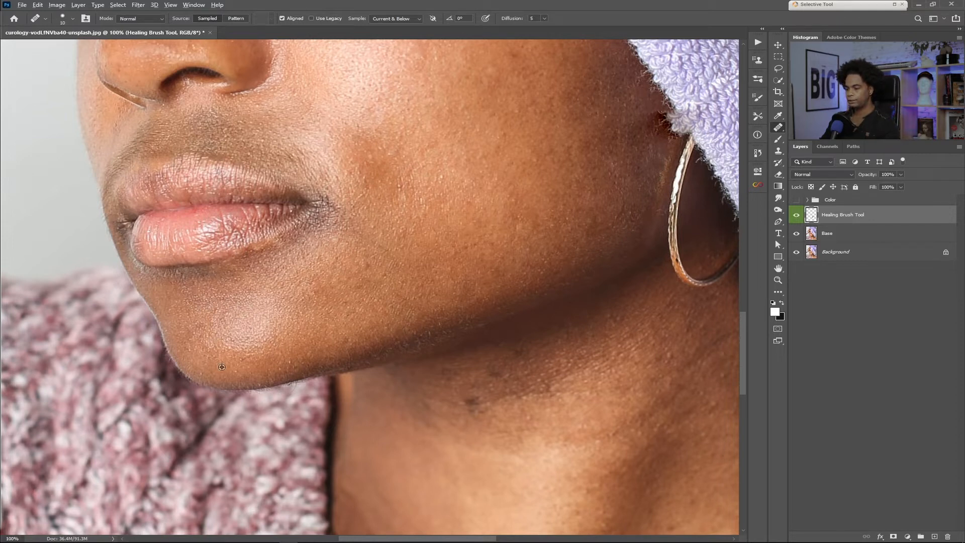
mouse_move(220, 362)
mouse_down()
mouse_move(275, 351)
mouse_move(235, 370)
mouse_up()
mouse_move(194, 277)
mouse_down()
mouse_move(295, 348)
mouse_move(272, 362)
mouse_up()
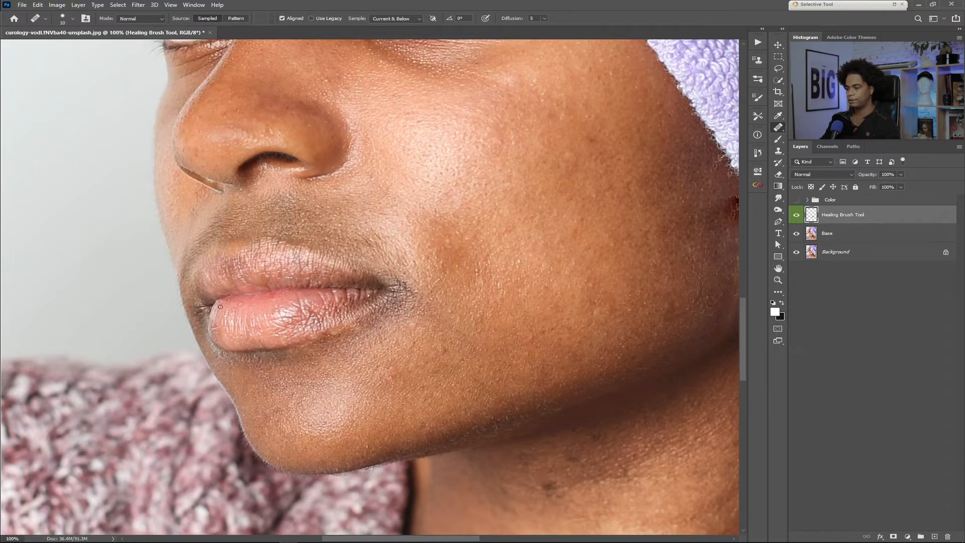
- Sample adjacent skin and heal the small bumps between the eyebrows
scroll(228, 301, up, 8)
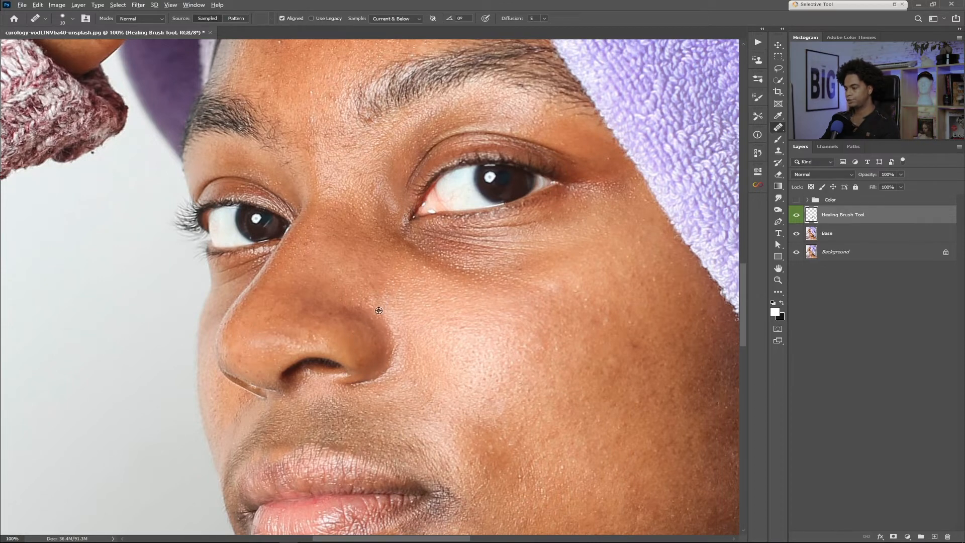
drag(338, 278, 366, 338)
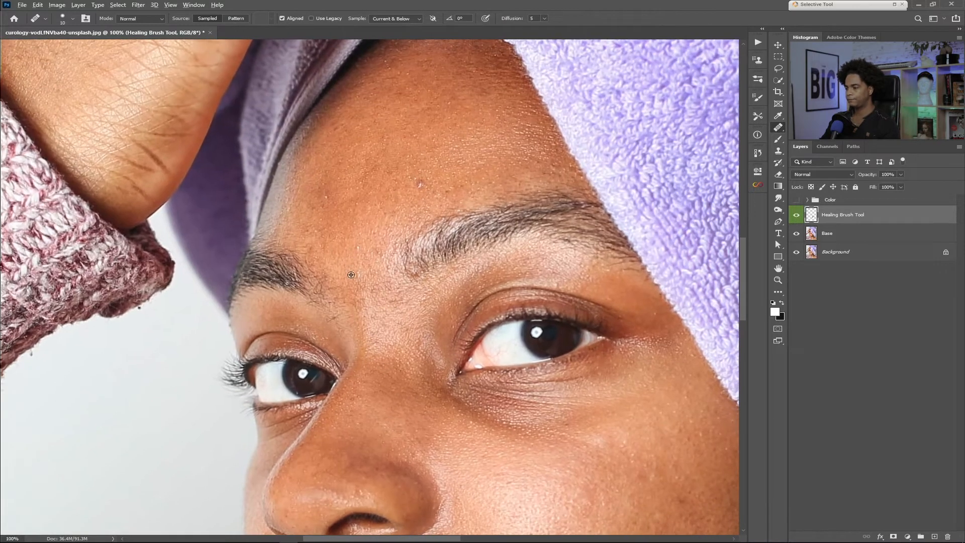
alt+click(367, 275)
drag(358, 272, 358, 270)
alt+click(365, 270)
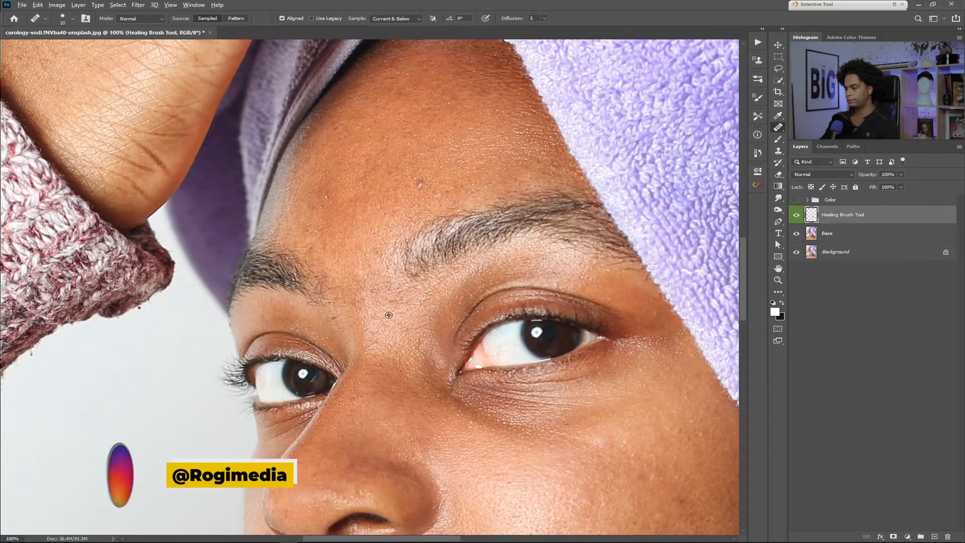
alt+drag(392, 288, 390, 289)
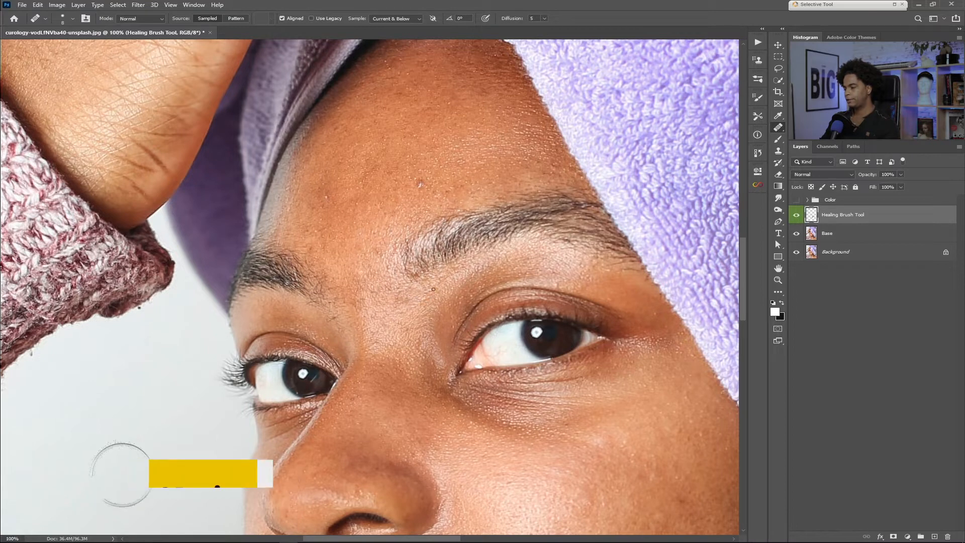
- Heal the spots on the middle of the forehead above the eyebrows, enlarging the healing brush to 14 px
alt+click(336, 196)
click(326, 196)
drag(428, 184, 431, 185)
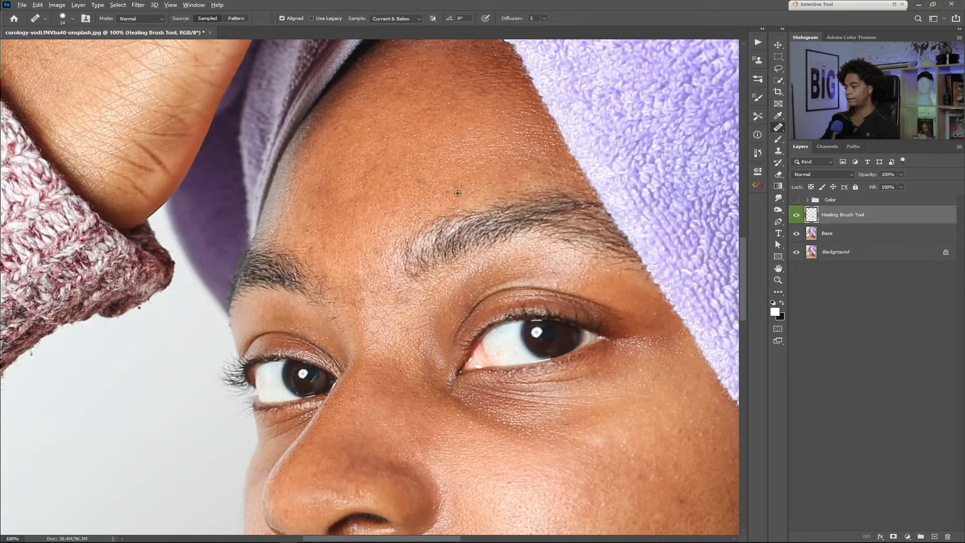
click(426, 186)
alt+click(447, 185)
click(448, 193)
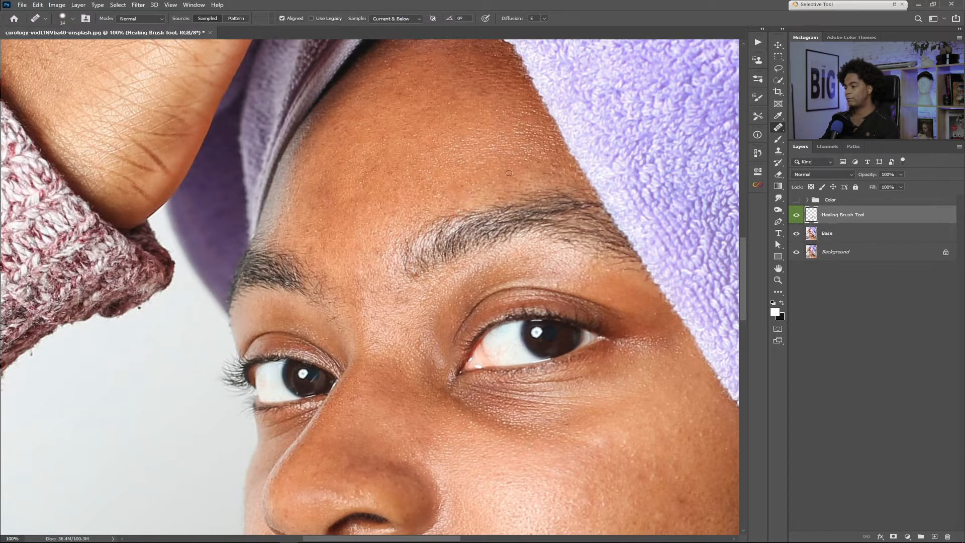
- Sample nearby skin and heal the blemishes on the lower forehead just above the eyebrow nearest the raised hand
drag(383, 133, 454, 209)
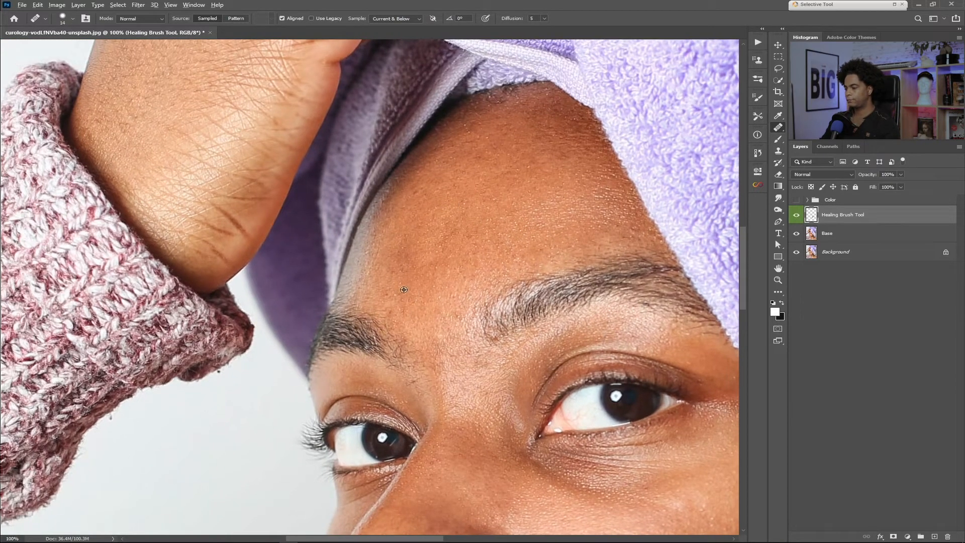
alt+click(410, 318)
click(409, 310)
alt+click(409, 300)
click(410, 317)
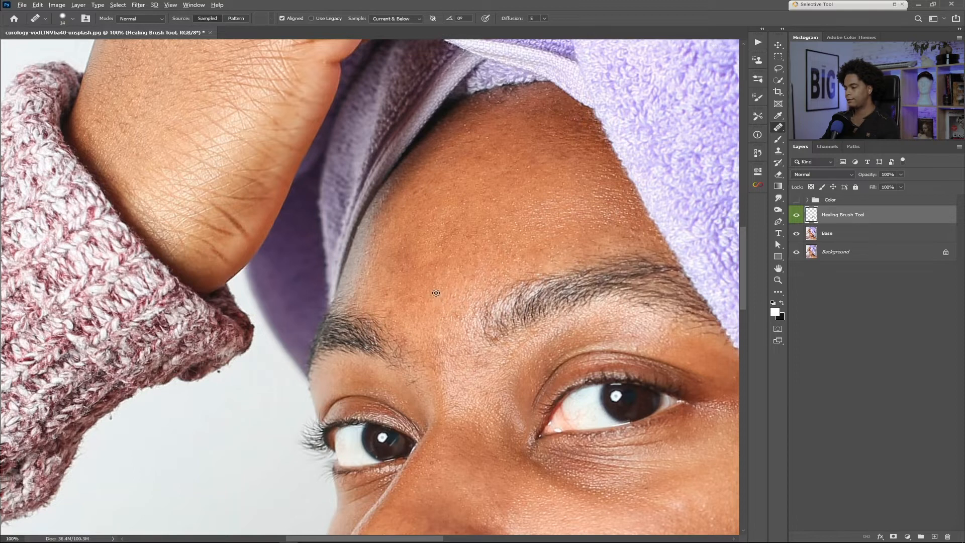
- Heal the spots beside the inner ends of the eyebrows, undoing one stroke and reducing the brush to 10 px
drag(447, 351, 458, 281)
alt+click(465, 260)
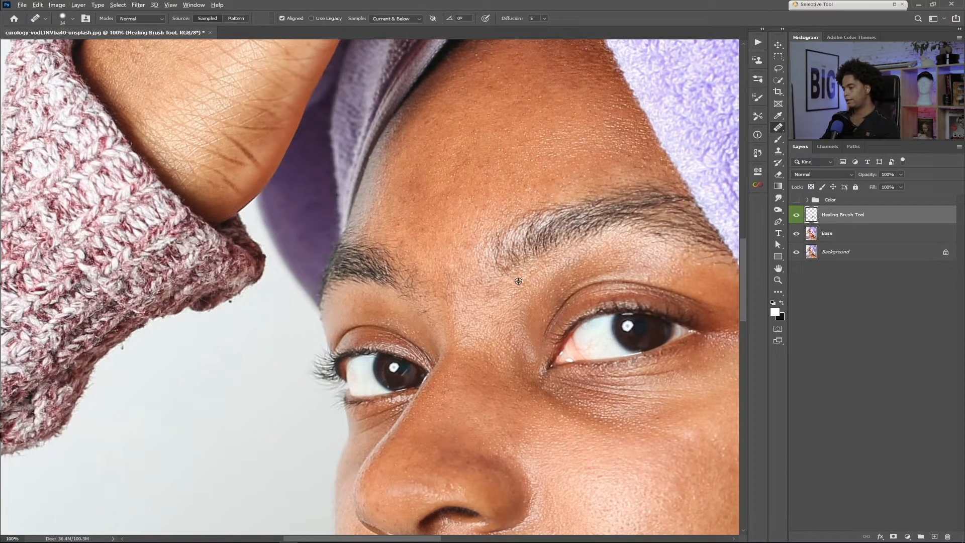
alt+click(513, 265)
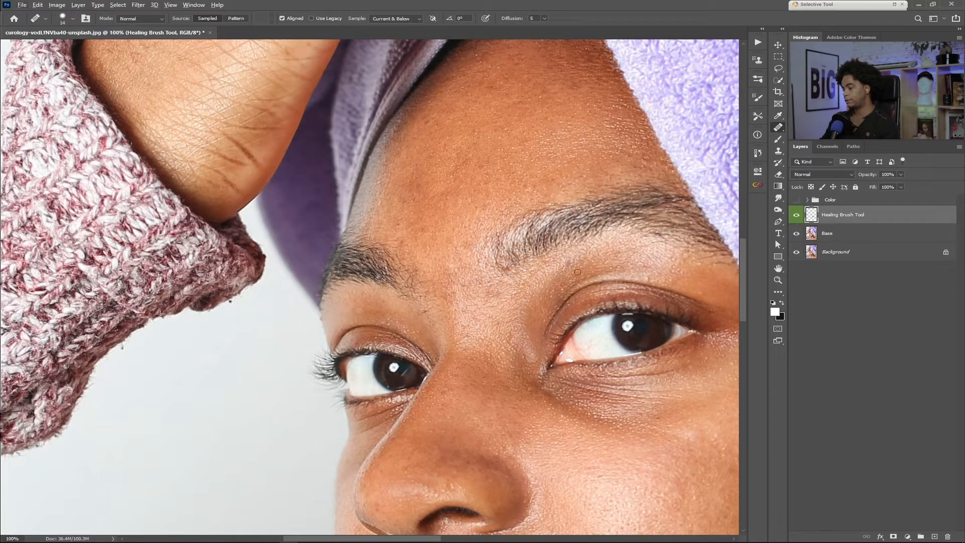
click(600, 333)
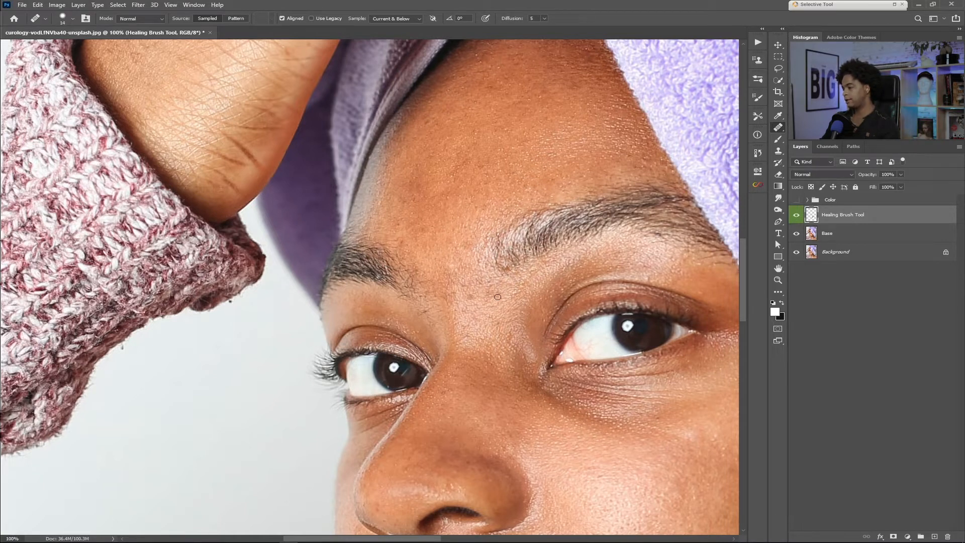
alt+click(514, 262)
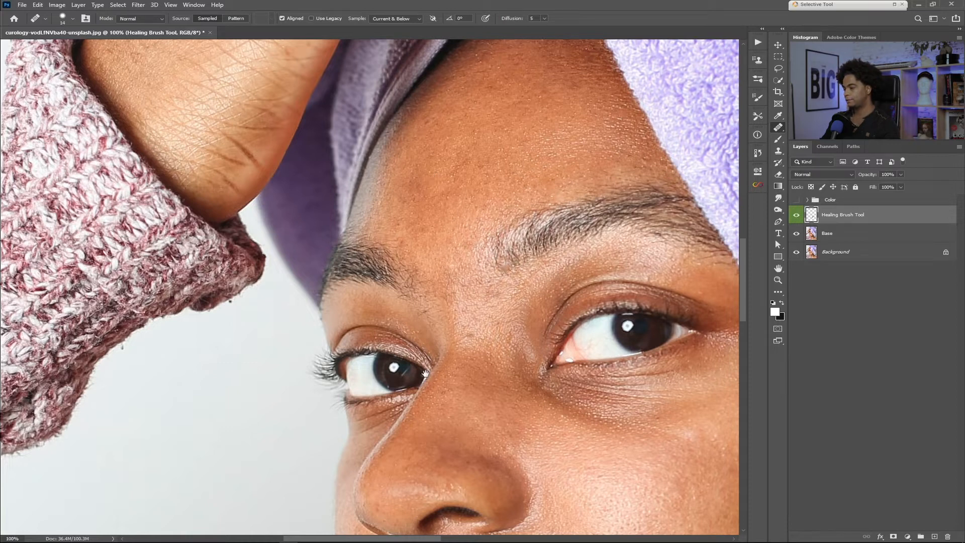
key(ctrl+z)
drag(514, 250, 513, 250)
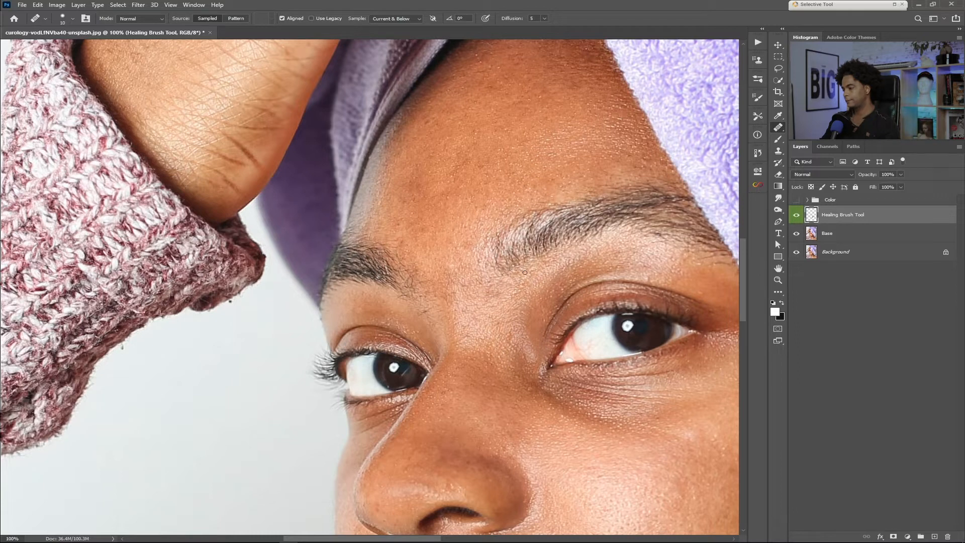
drag(482, 321, 553, 211)
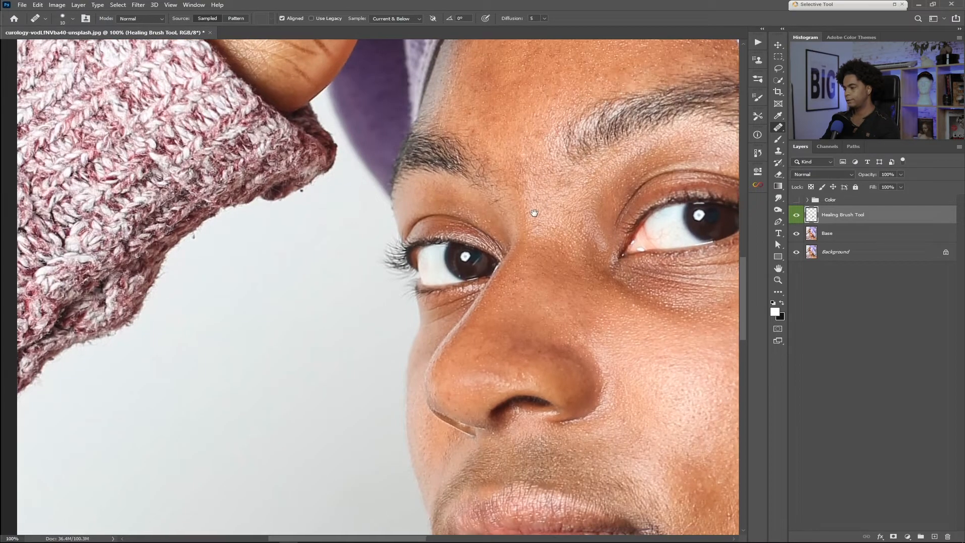
drag(491, 204, 504, 197)
- Sample clean skin on the neck and heal a small blemish below the earring
drag(530, 269, 443, 258)
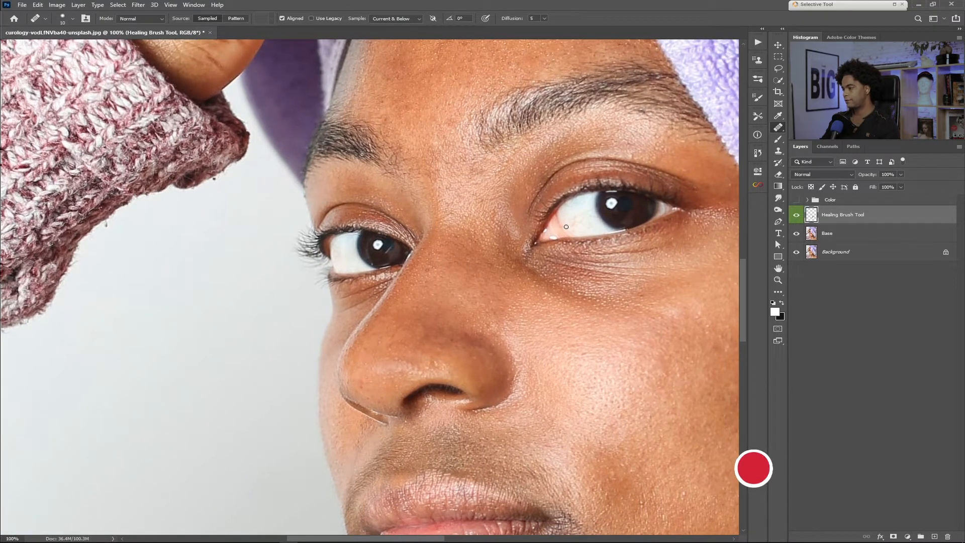
drag(578, 319, 433, 146)
drag(490, 331, 454, 149)
drag(500, 251, 398, 101)
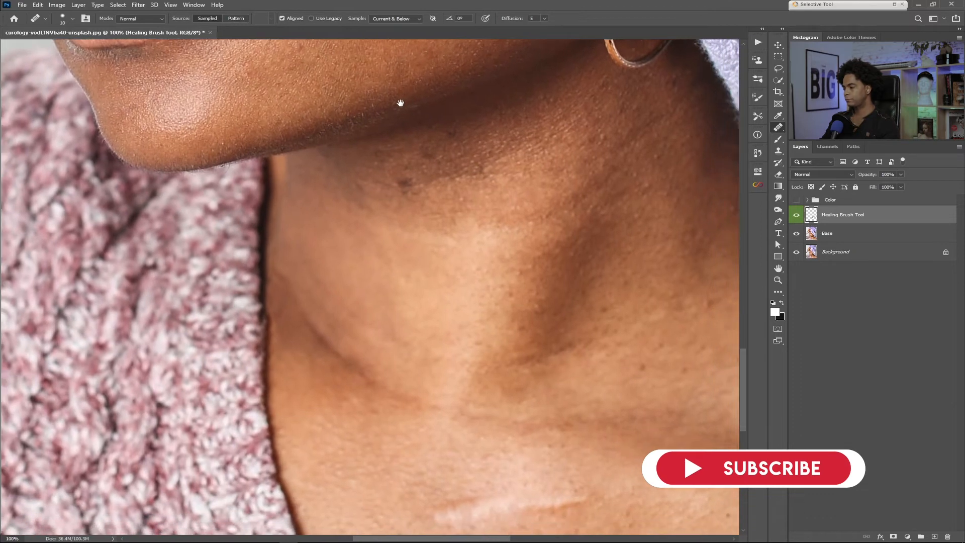
drag(546, 266, 504, 216)
alt+click(618, 189)
drag(606, 187, 603, 185)
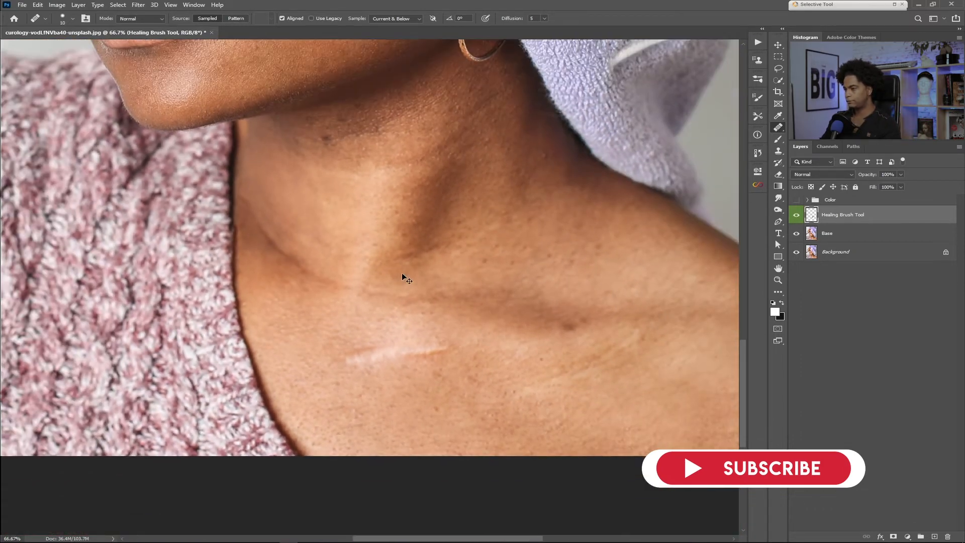
- Sample skin along the collarbone and heal the dark mole there
key(ctrl+minus)
drag(441, 402, 540, 394)
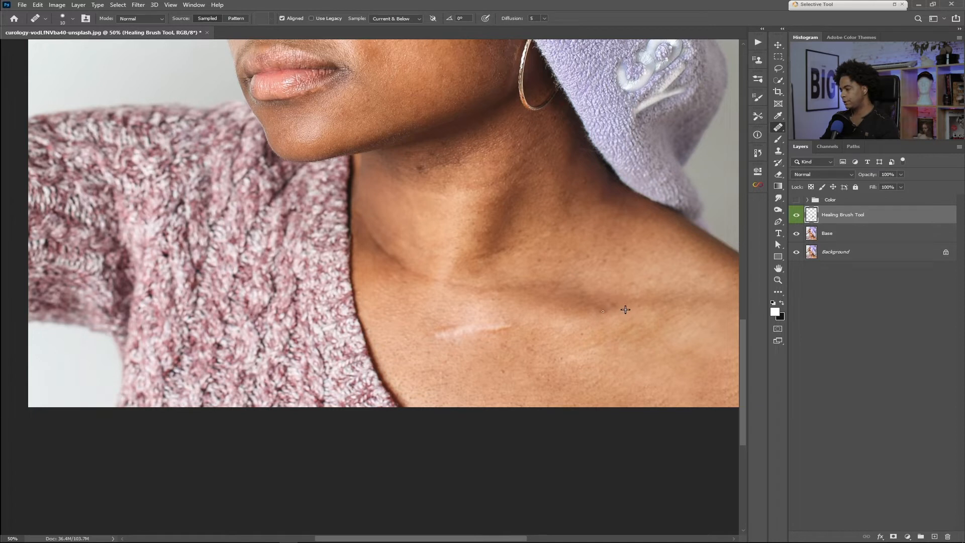
alt+click(575, 310)
click(605, 310)
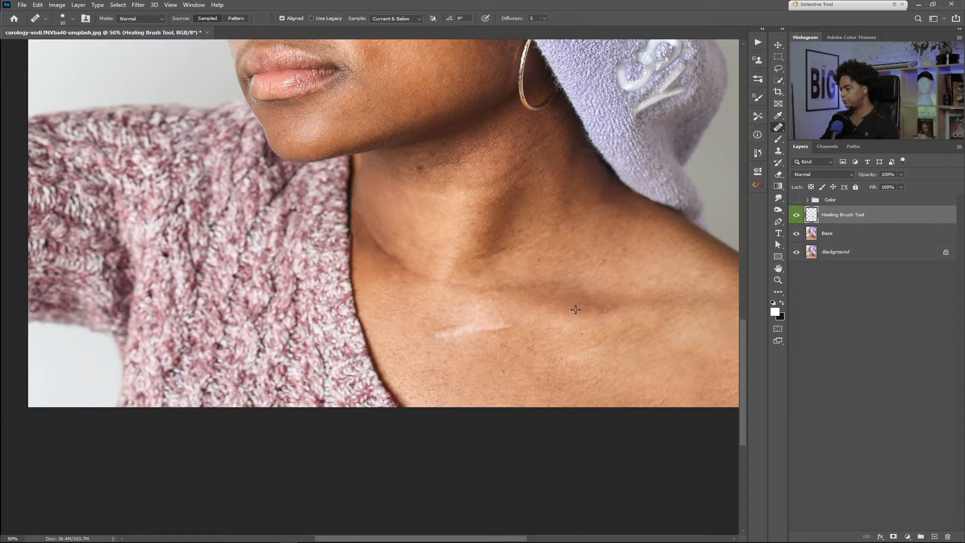
- Enlarge the healing brush to 34 px and paint over the light scar on the chest with skin sampled nearby
drag(477, 327, 486, 328)
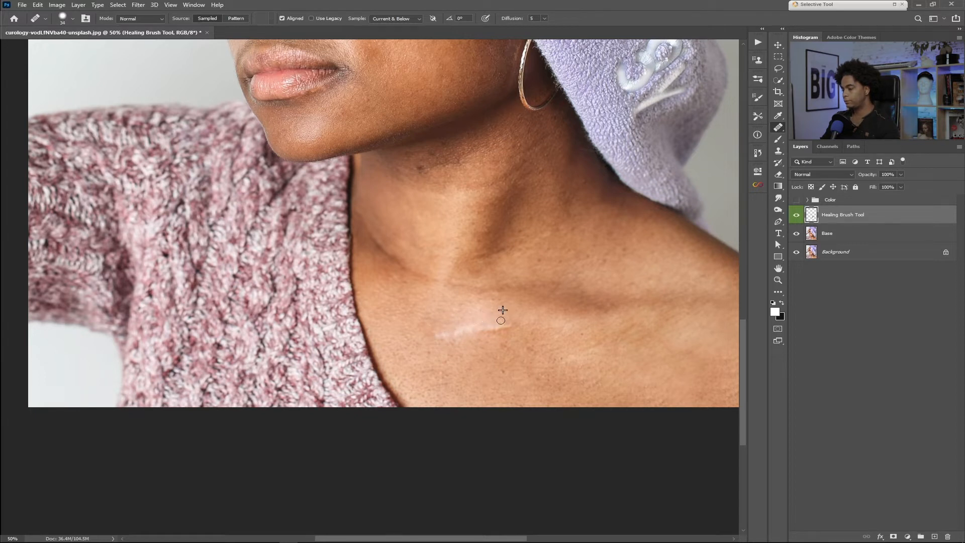
alt+click(450, 351)
drag(432, 337, 479, 331)
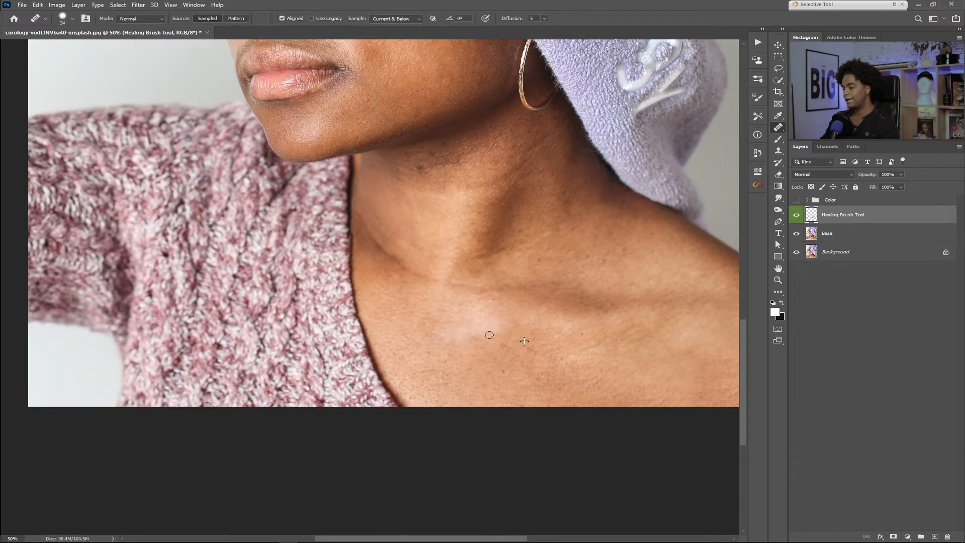
alt+click(479, 350)
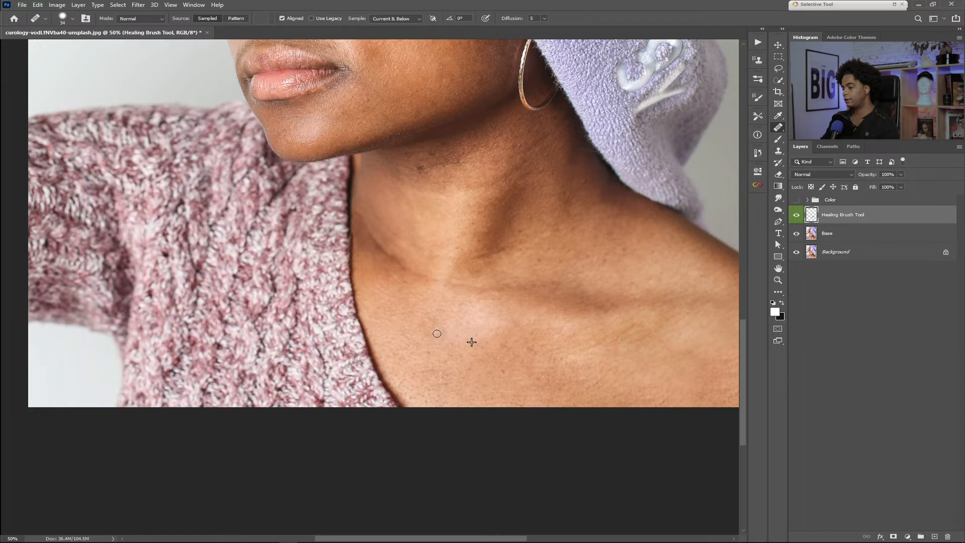
- Blend the remaining scar traces on the chest with fresh skin samples, and toggle the Healing Brush Tool layer's visibility to compare
alt+click(424, 325)
drag(473, 313, 477, 312)
alt+click(436, 345)
mouse_move(463, 336)
mouse_down()
mouse_move(444, 329)
mouse_move(482, 334)
mouse_up()
alt+click(485, 349)
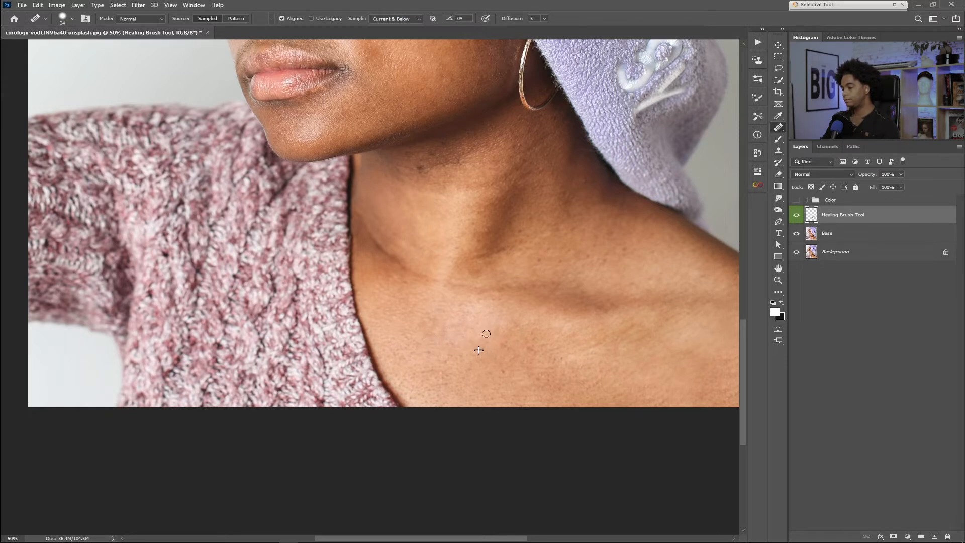
alt+click(515, 321)
drag(481, 320, 462, 321)
click(796, 215)
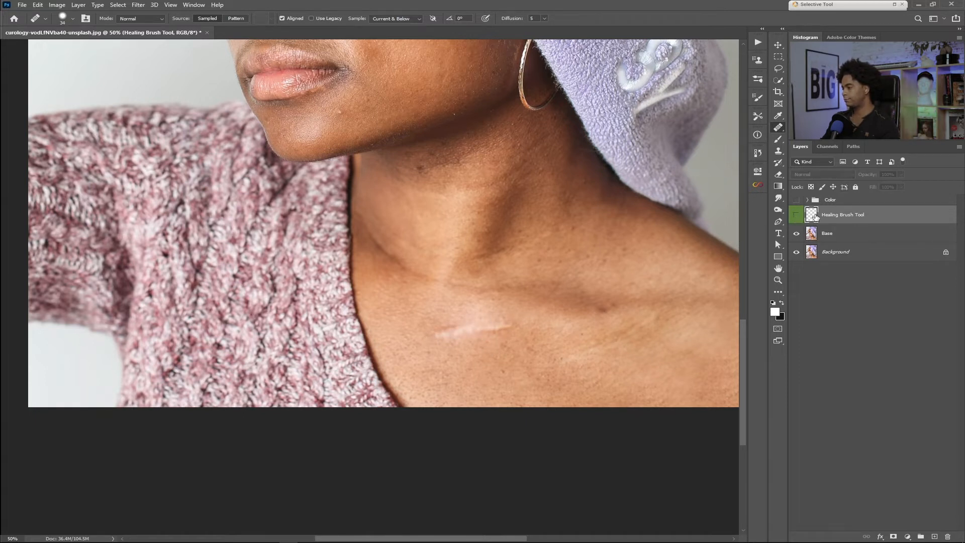
click(796, 215)
- Reduce the healing brush to 26 px and heal the spots on the lower cheek and the forehead above the eyebrows
mouse_move(364, 217)
mouse_down()
mouse_move(411, 326)
mouse_move(384, 419)
mouse_up()
drag(396, 291, 394, 299)
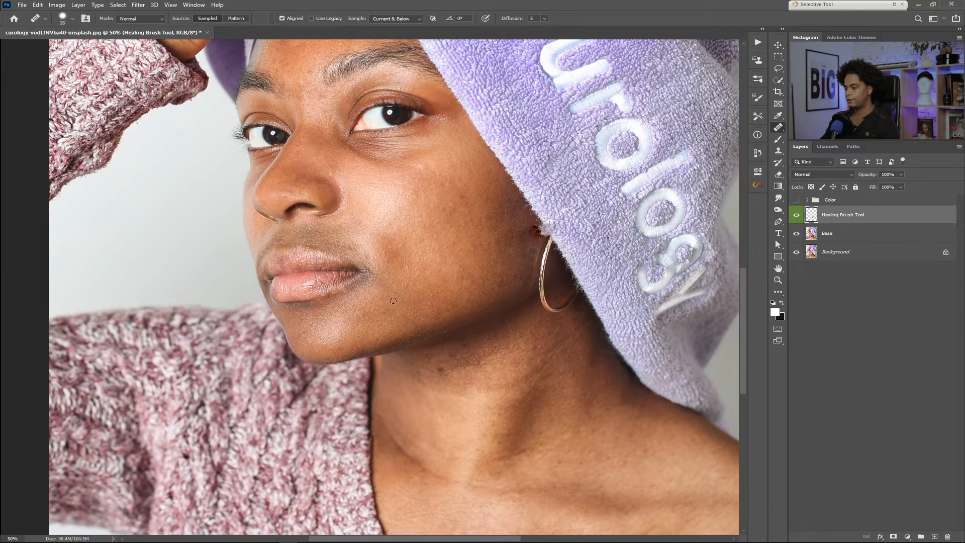
alt+click(407, 292)
click(400, 289)
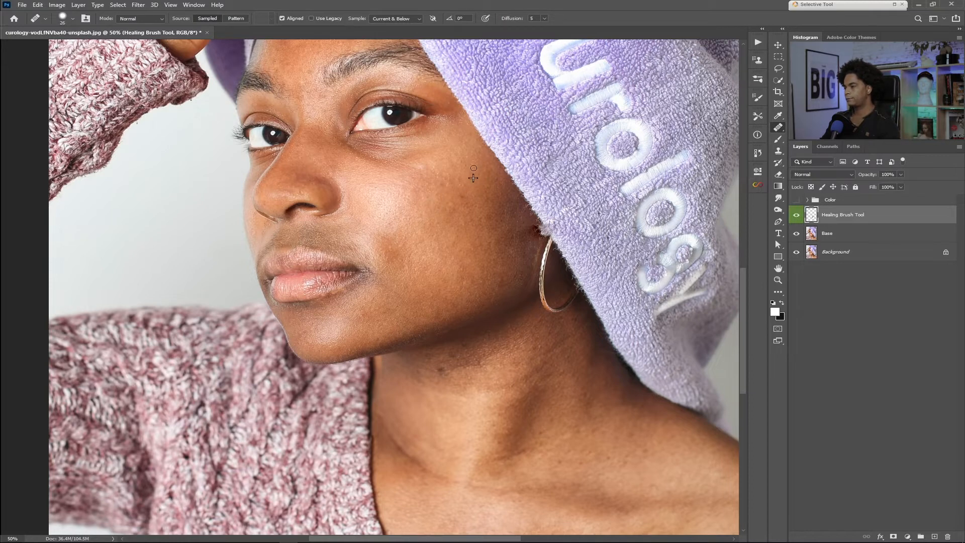
drag(372, 222, 423, 310)
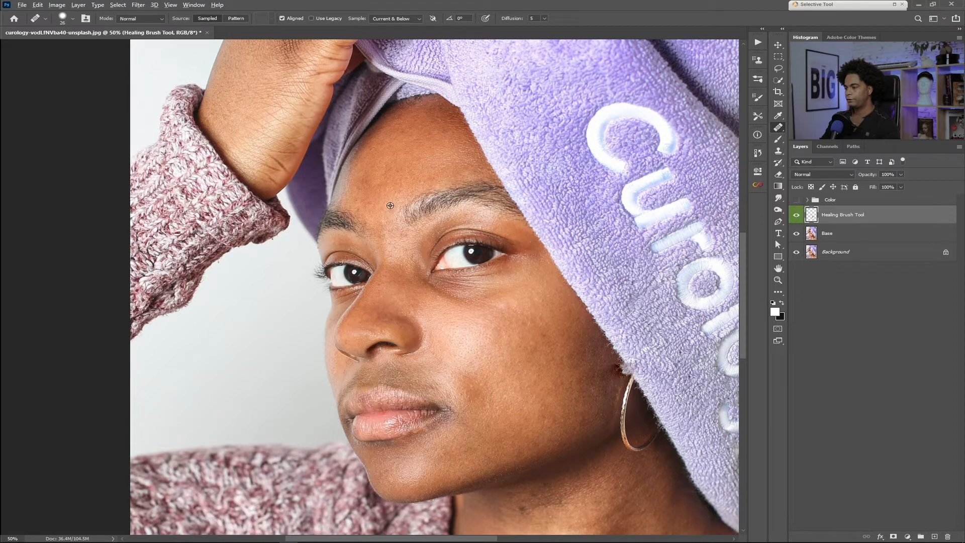
click(389, 208)
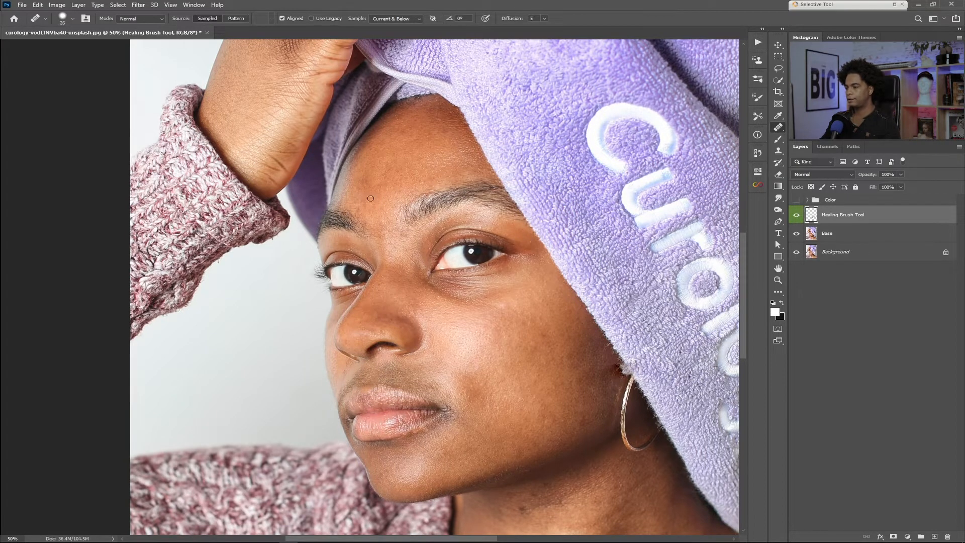
- Adjust the healing brush's size and hardness around the mouth and cheek, settling on a 28 px brush
mouse_move(444, 345)
mouse_down()
mouse_move(416, 293)
mouse_move(354, 75)
mouse_move(400, 79)
mouse_up()
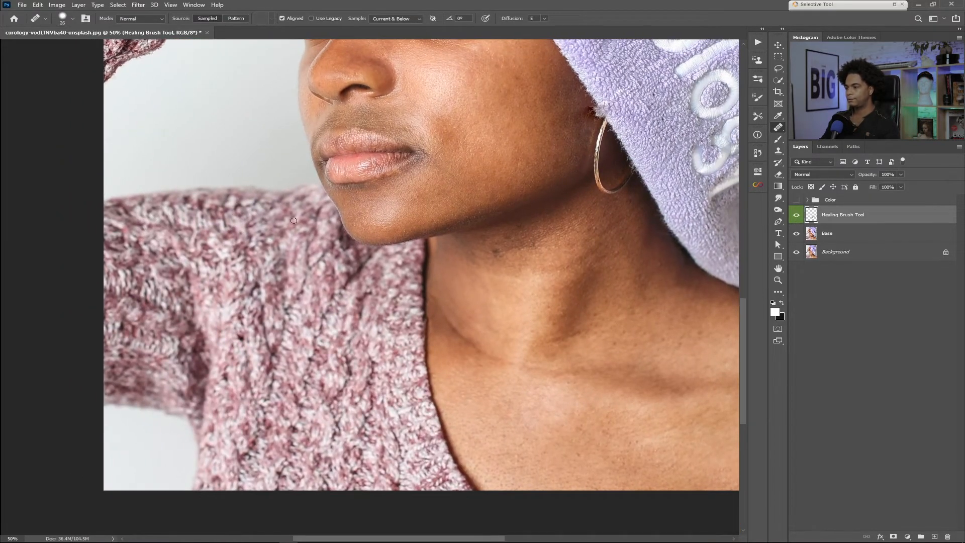
alt+right_click(327, 181)
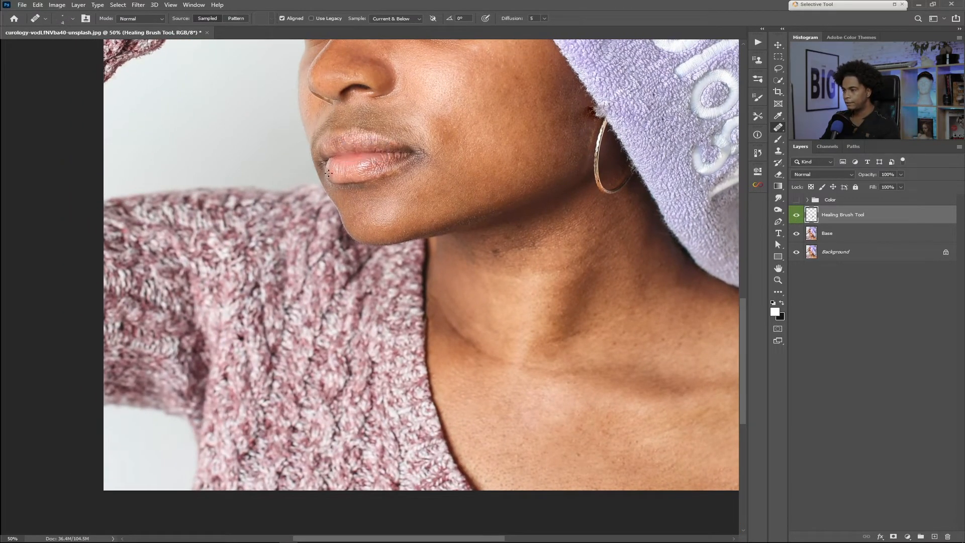
alt+right_click(327, 170)
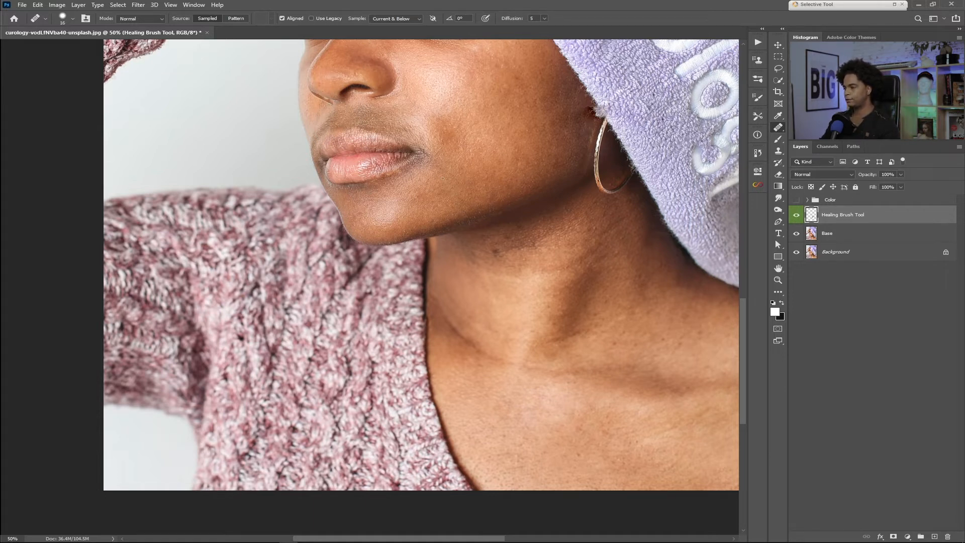
alt+right_click(454, 167)
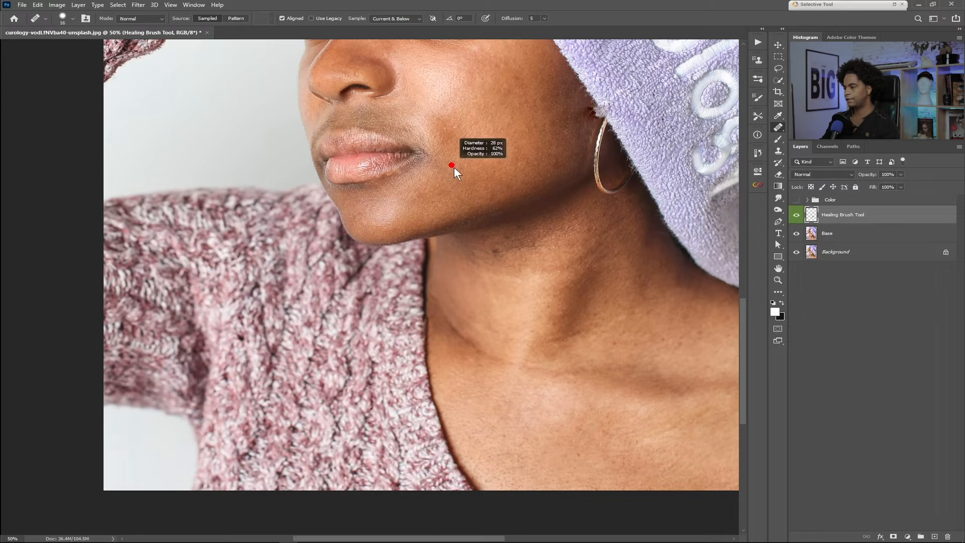
mouse_move(451, 165)
mouse_down()
mouse_move(462, 164)
mouse_move(445, 163)
mouse_move(452, 159)
mouse_up()
drag(454, 117, 454, 142)
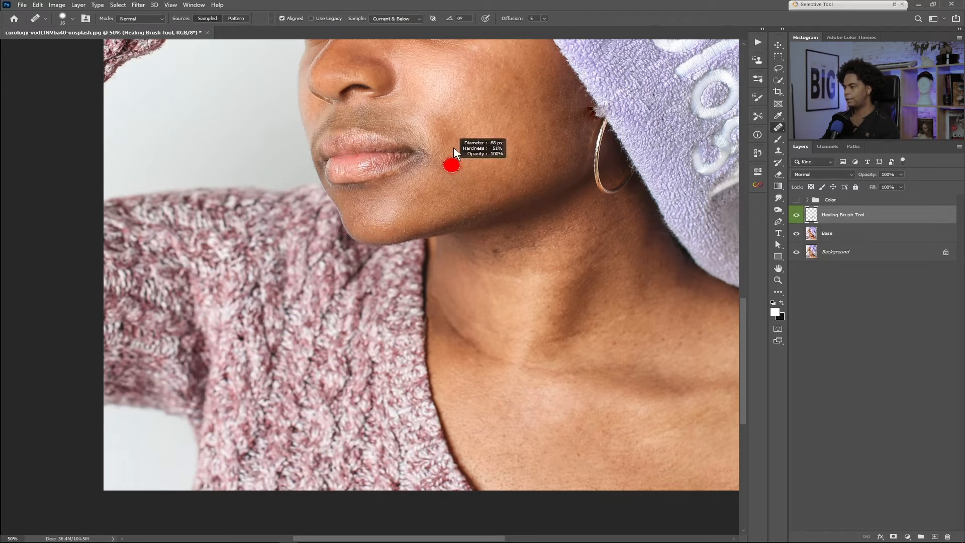
drag(452, 164, 450, 164)
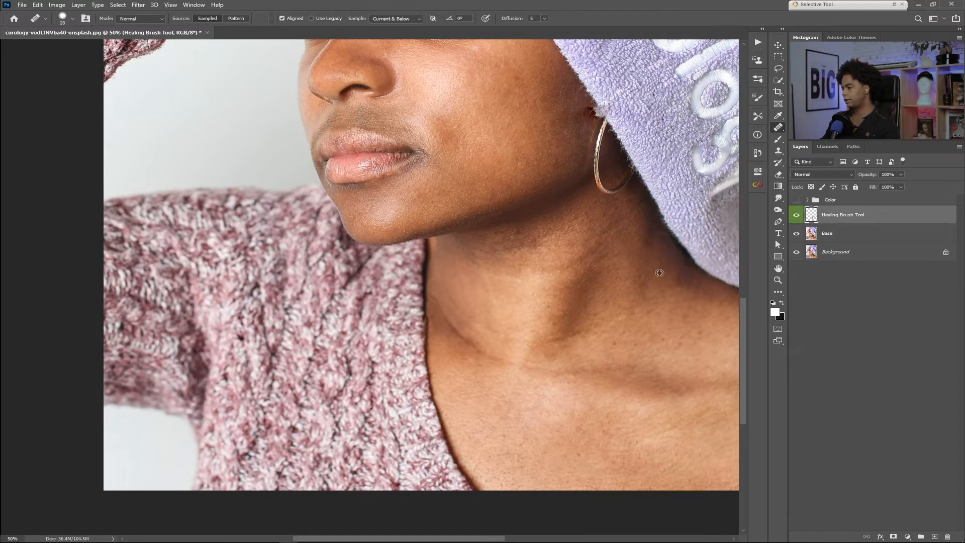
- Examine the retouched chest, neck and face for remaining blemishes, ending with the whole portrait in view
drag(632, 352, 484, 250)
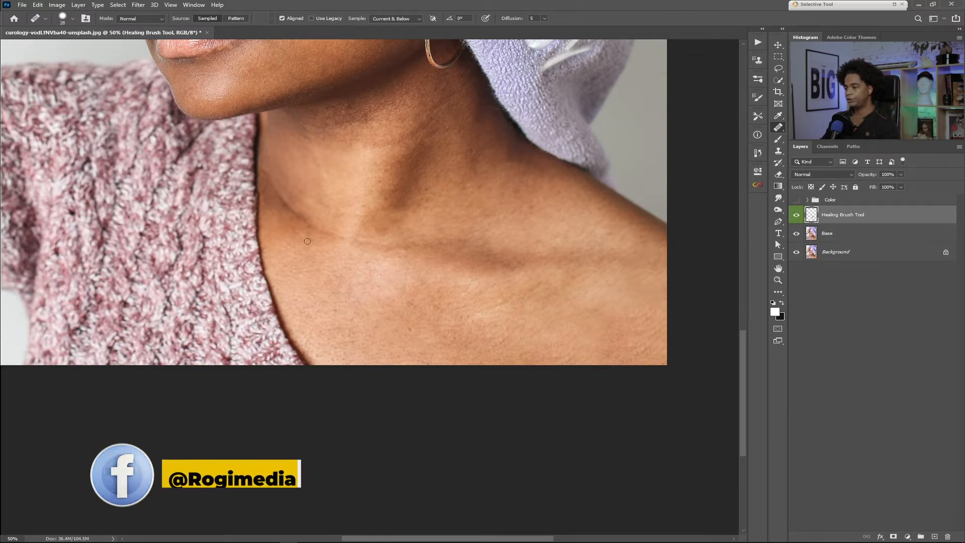
drag(375, 260, 438, 319)
drag(490, 221, 509, 495)
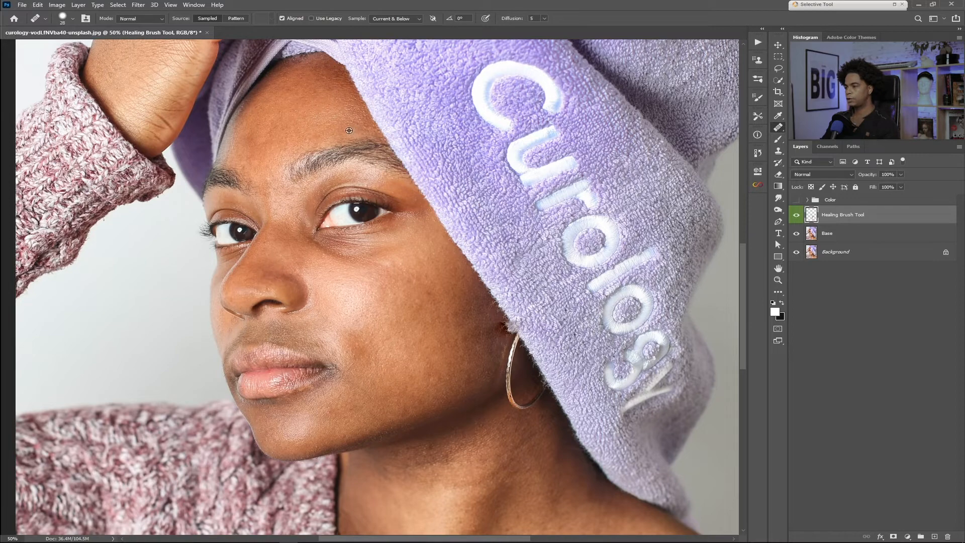
drag(504, 417, 490, 277)
key(ctrl+minus)
key(ctrl+minus)
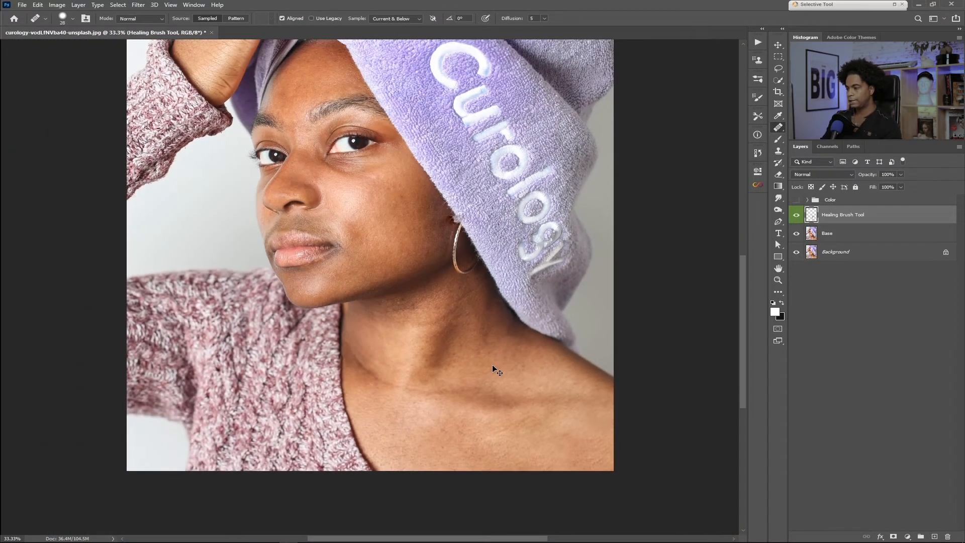
- Compare the retouch by toggling the Healing Brush Tool layer's visibility, and blend the skin below the collarbone with a fresh sample and a smaller brush
alt+right_click(393, 408)
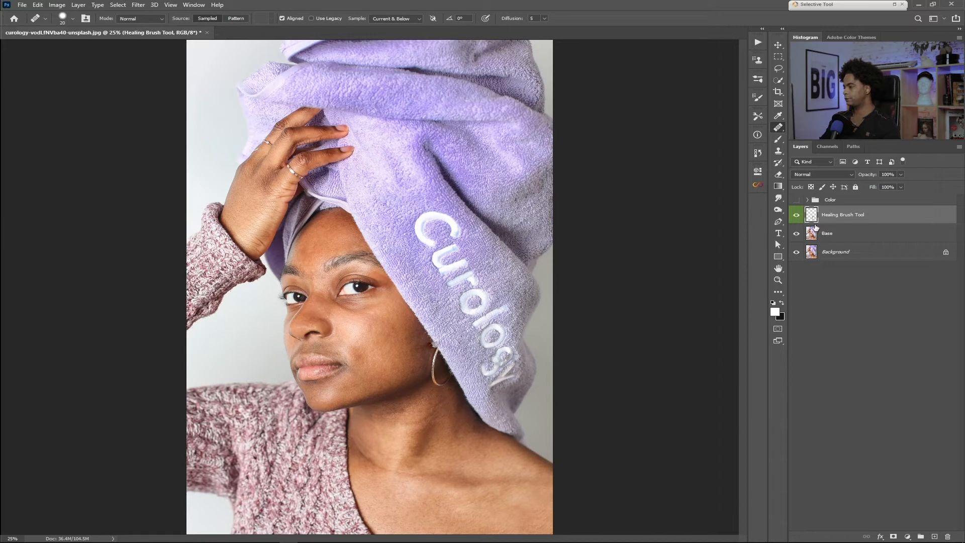
click(796, 215)
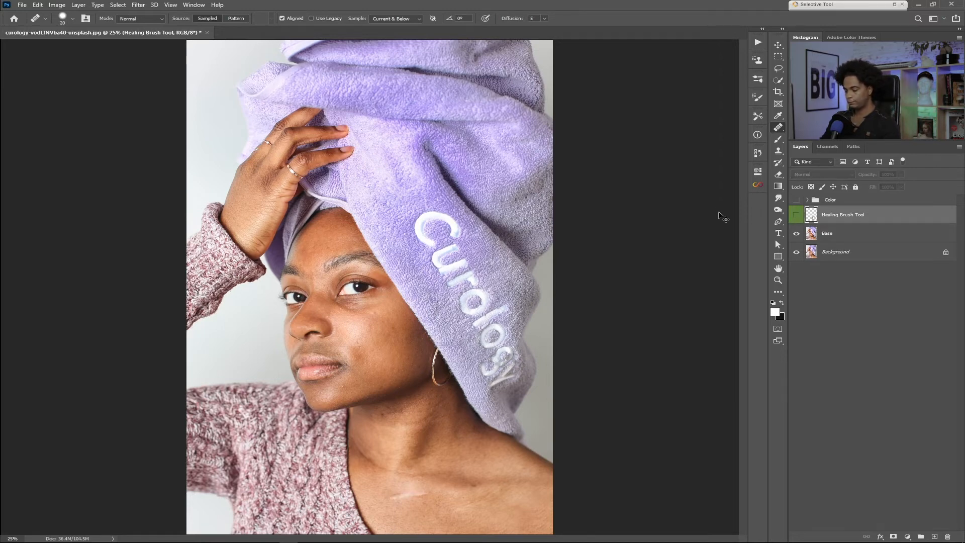
key(ctrl+plus)
drag(400, 383, 394, 307)
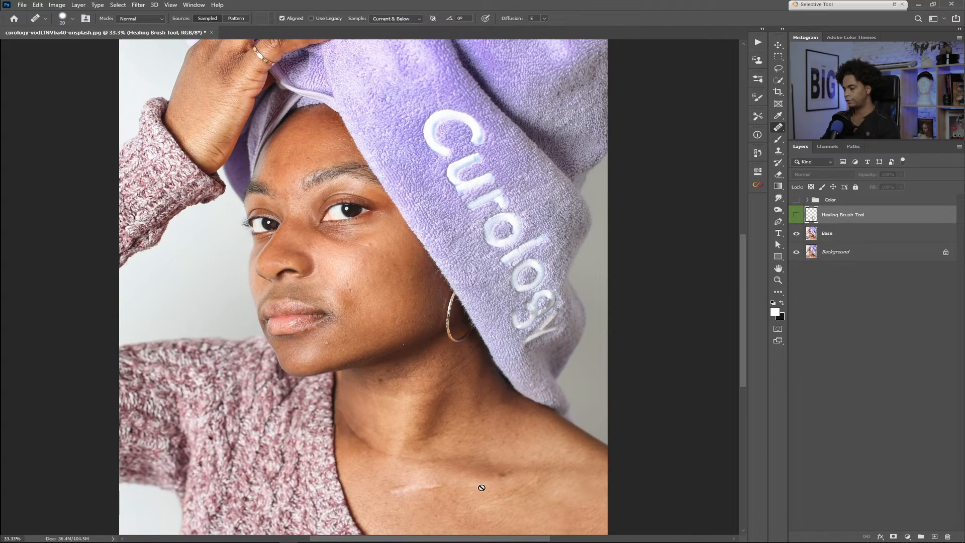
click(797, 216)
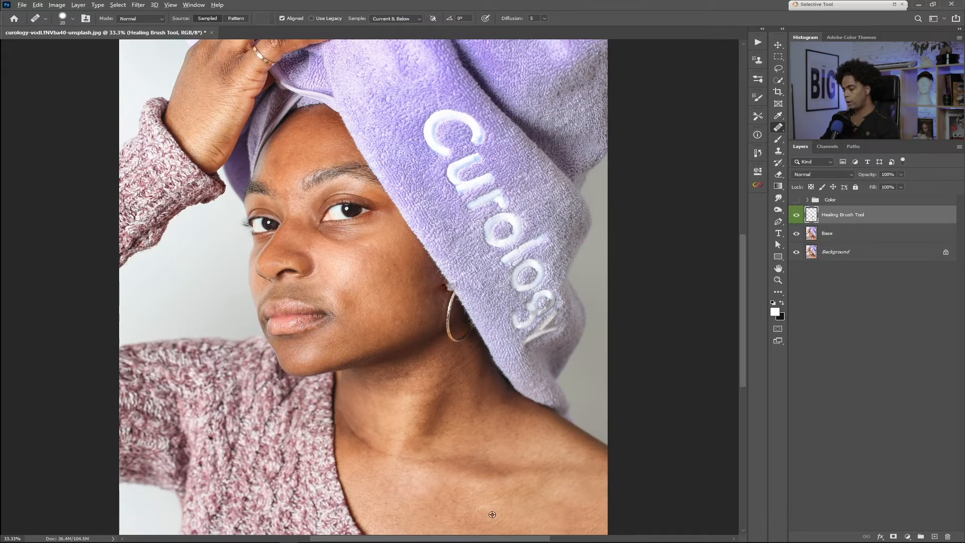
alt+click(506, 506)
mouse_move(499, 494)
mouse_down()
mouse_move(478, 506)
mouse_move(517, 501)
mouse_move(501, 499)
mouse_move(516, 486)
mouse_up()
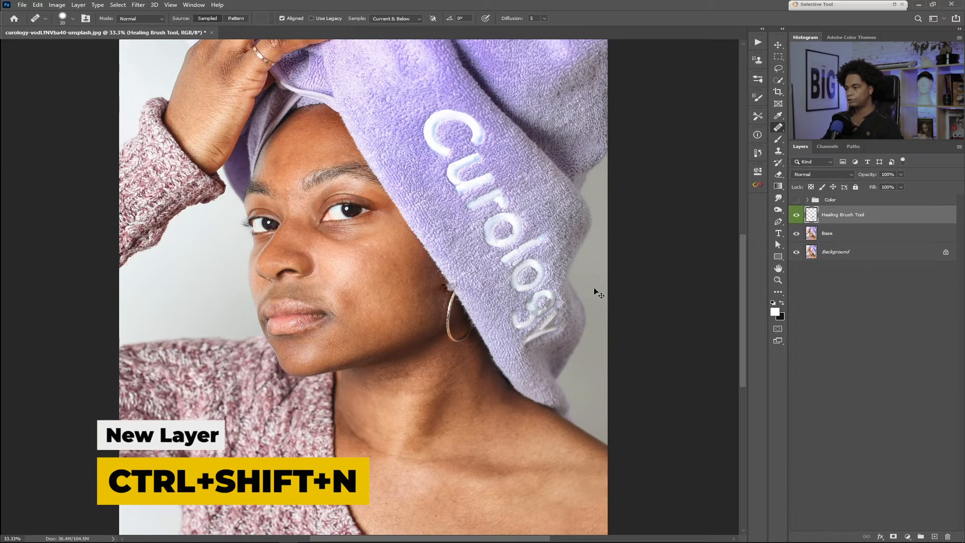
- Create a new layer named Dodge in Soft Light mode, filled with 50% gray and labelled with the green colour
key(ctrl+shift+n)
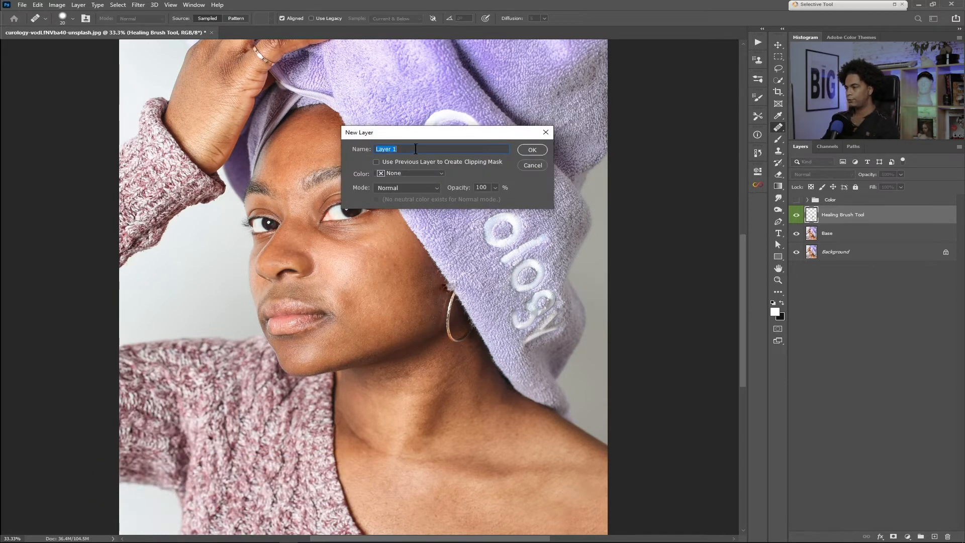
text(Dodge)
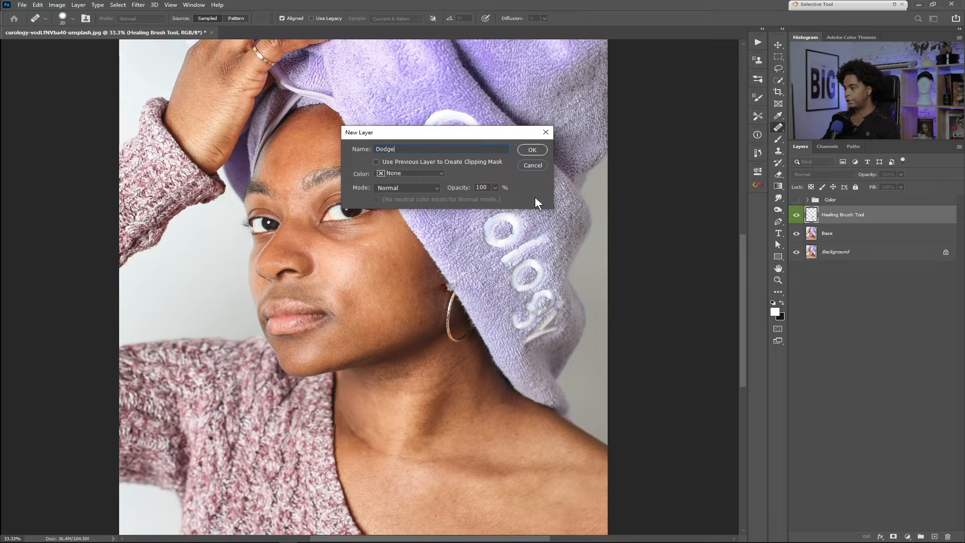
click(408, 189)
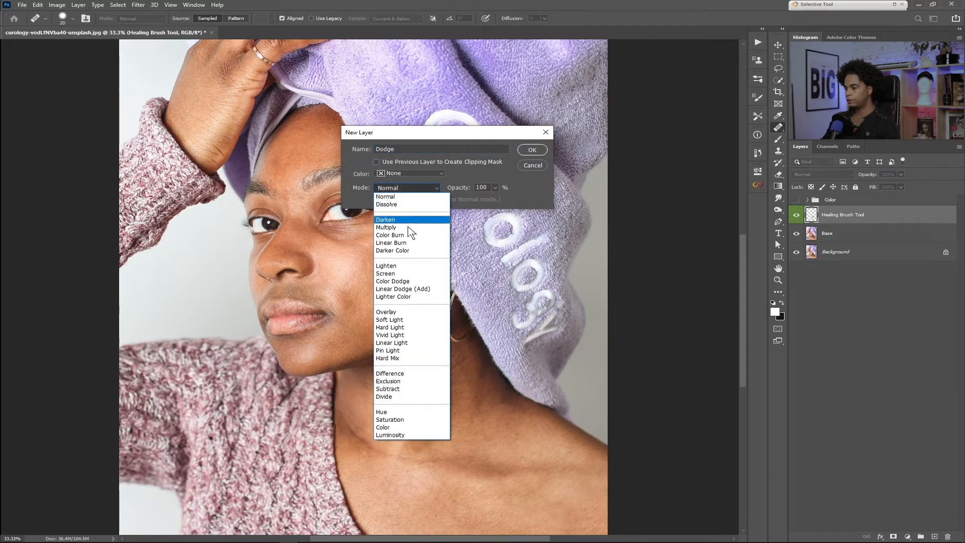
click(391, 319)
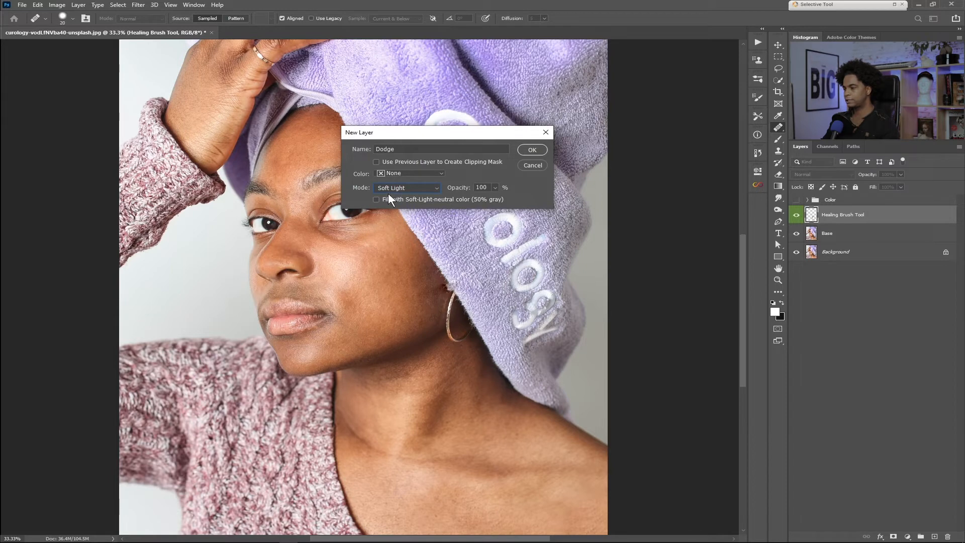
click(376, 200)
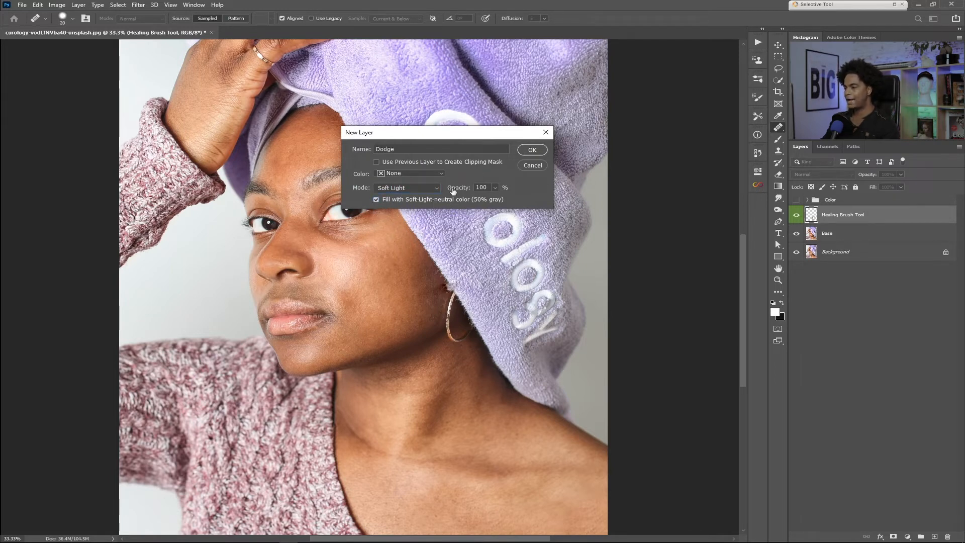
click(406, 173)
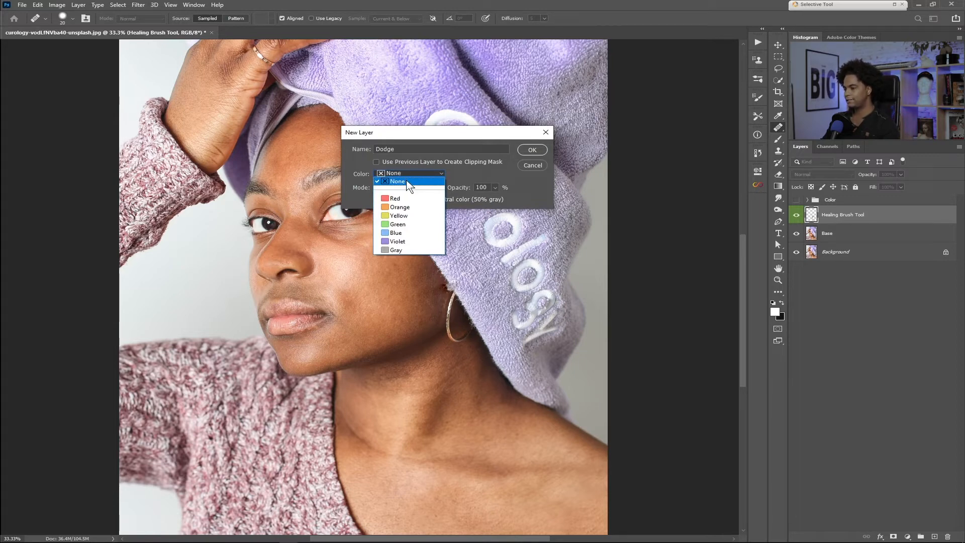
click(400, 225)
click(530, 149)
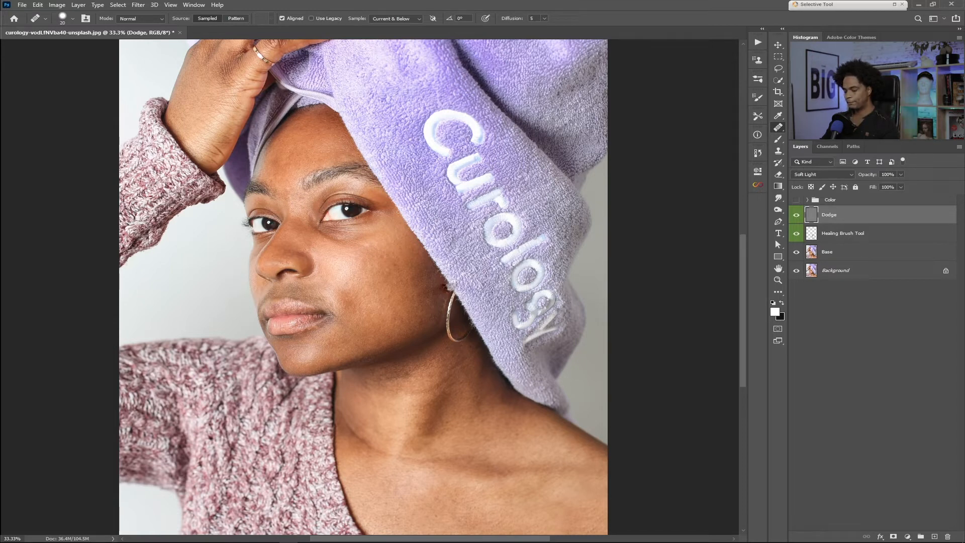
- Switch to the Brush tool for painting on the Dodge layer and select its flow value
key(b)
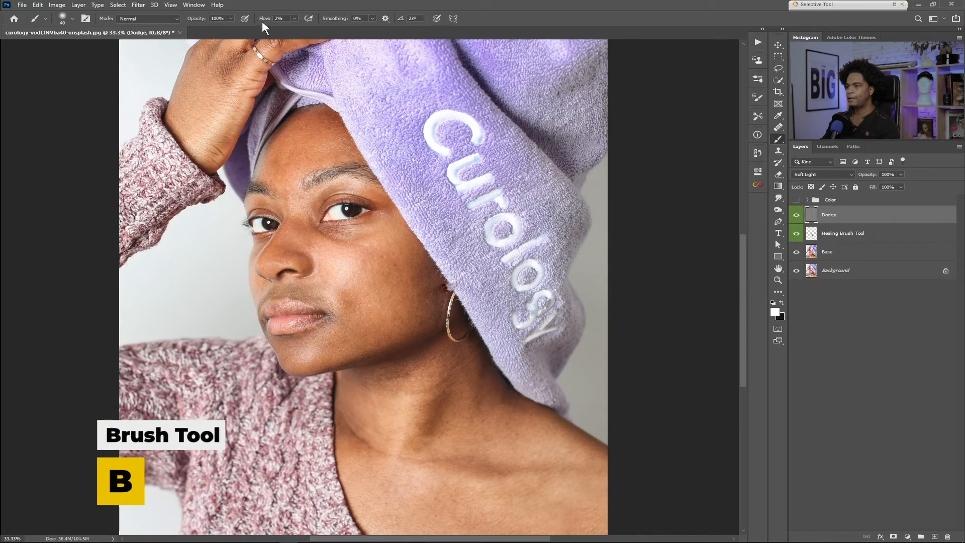
click(279, 18)
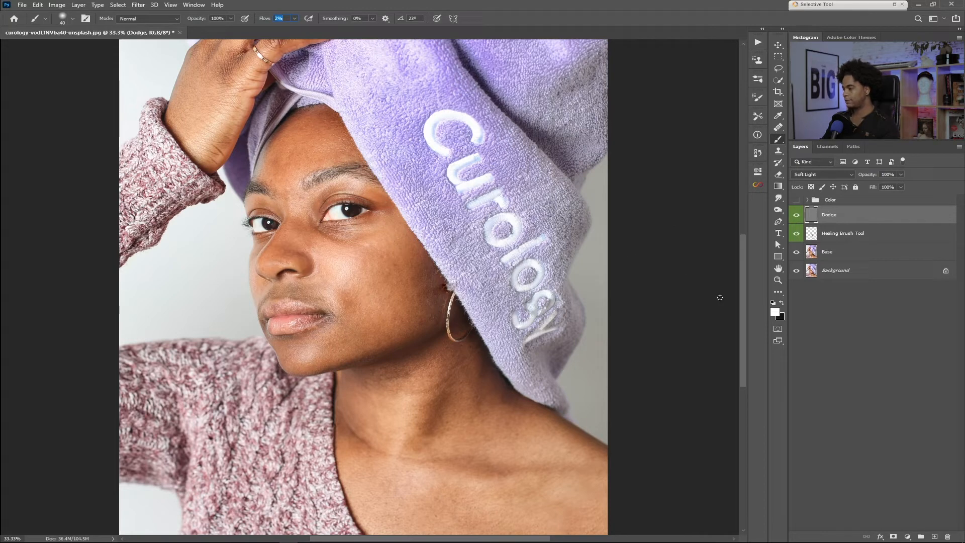
- Try a pure red foreground colour (ff0000), and reset the colours to the default black and white
click(775, 312)
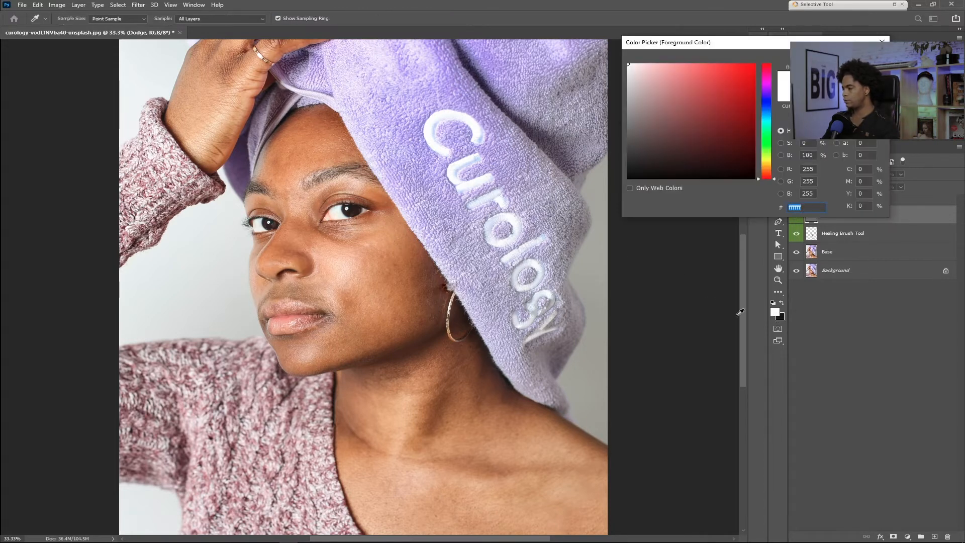
text(ff0000)
key(Return)
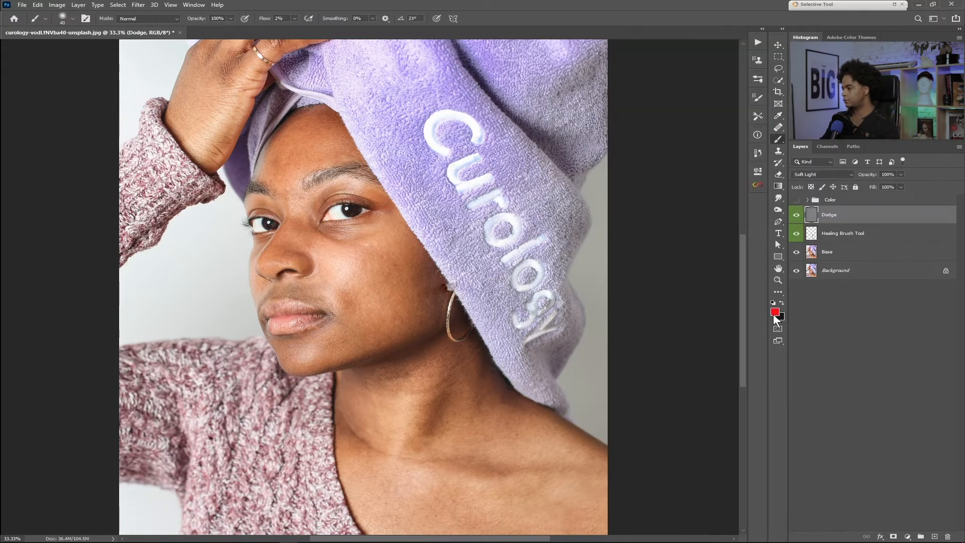
key(d)
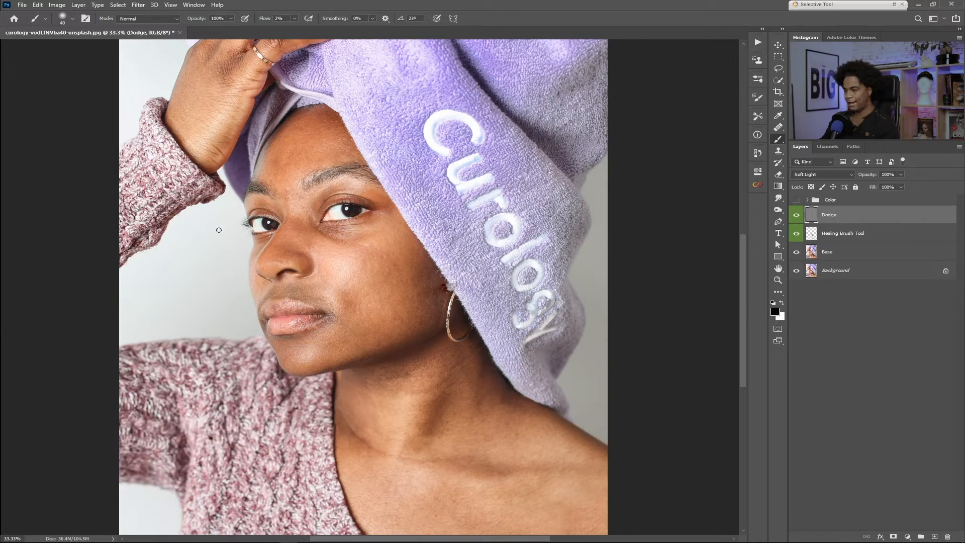
- Raise the brush flow to 100%, test a black and a white stroke on the cheek, and undo both strokes
click(294, 18)
drag(297, 29, 340, 29)
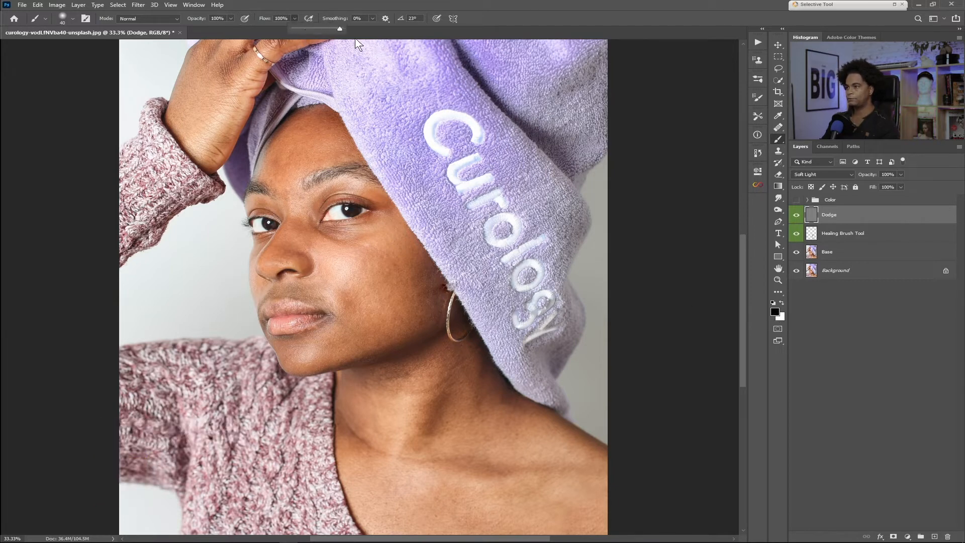
mouse_move(364, 269)
mouse_down()
mouse_move(389, 259)
mouse_move(383, 266)
mouse_up()
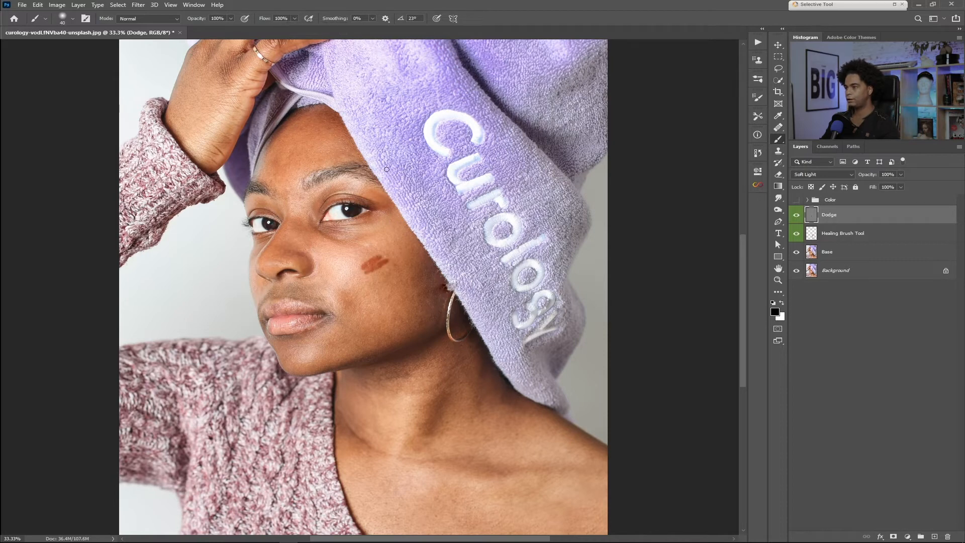
key(x)
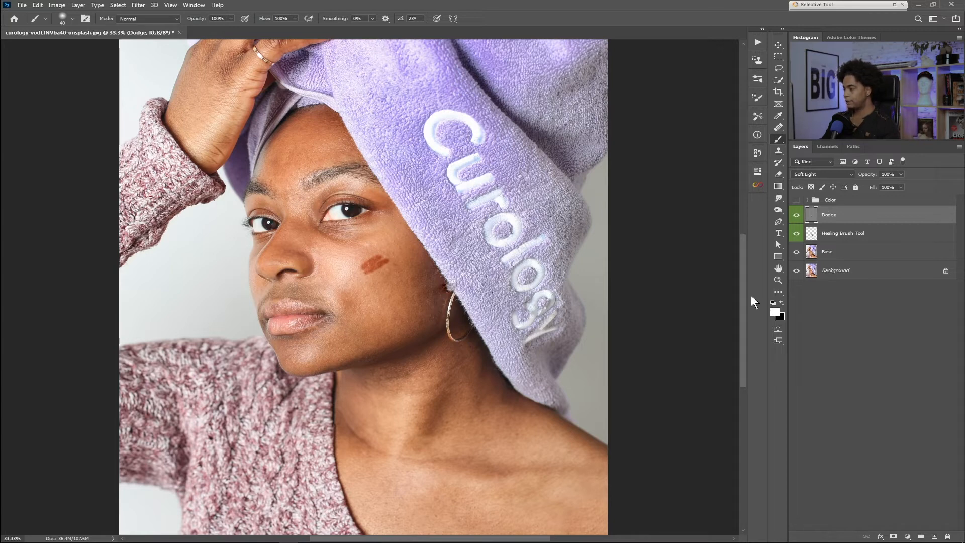
mouse_move(377, 279)
mouse_down()
mouse_move(390, 273)
mouse_move(363, 290)
mouse_up()
key(ctrl+z)
key(ctrl+z)
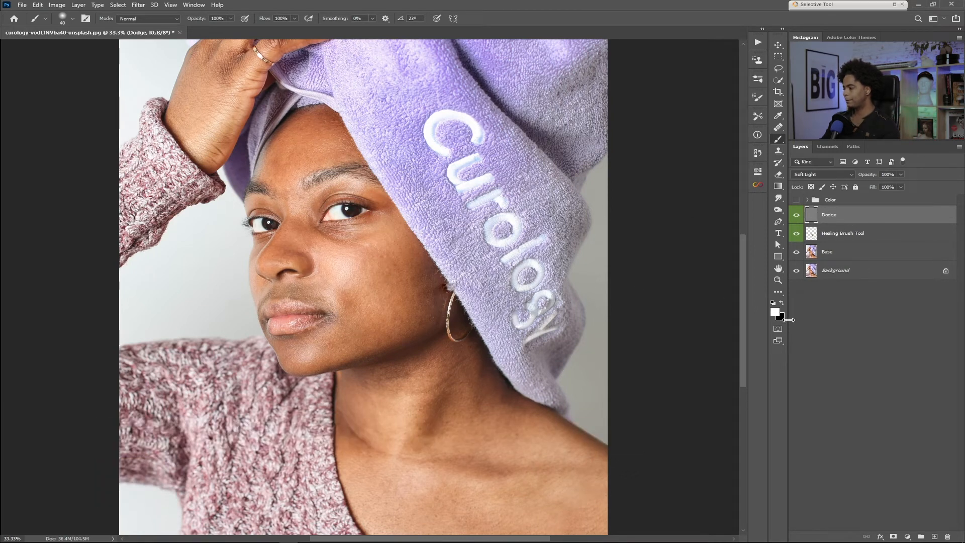
- Set the brush flow to 2%
click(281, 19)
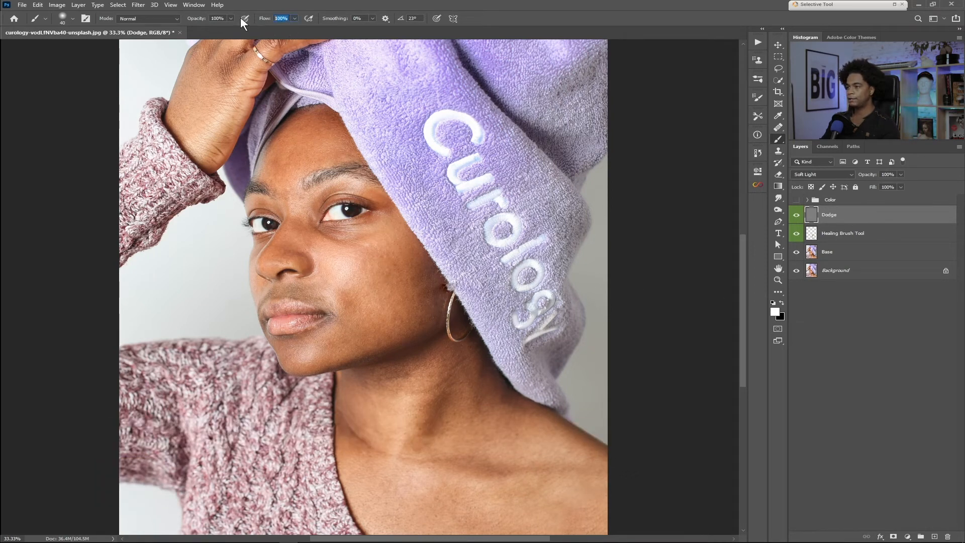
text(2)
key(Return)
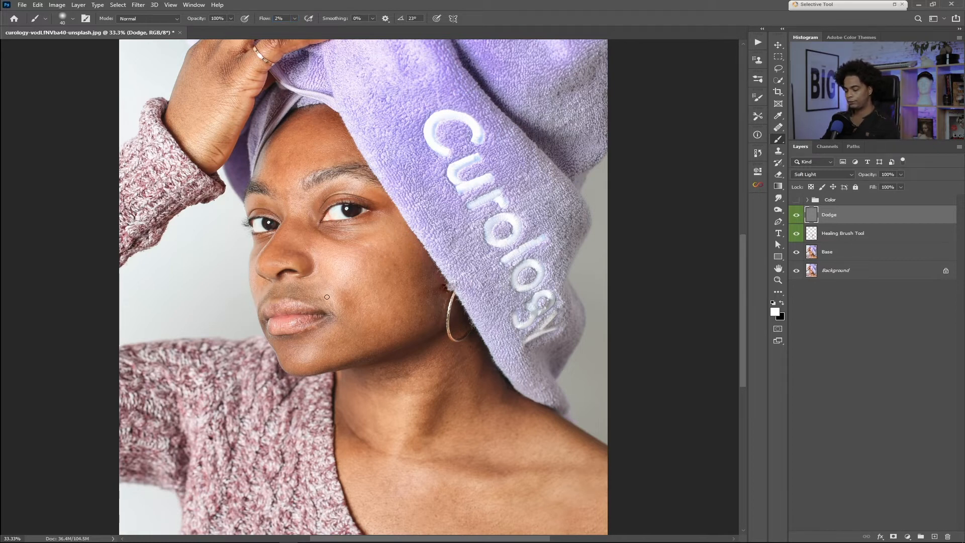
- Rotate the canvas view to -51° so the face is at a comfortable painting angle, and return to the Brush tool
key(r)
drag(385, 286, 417, 222)
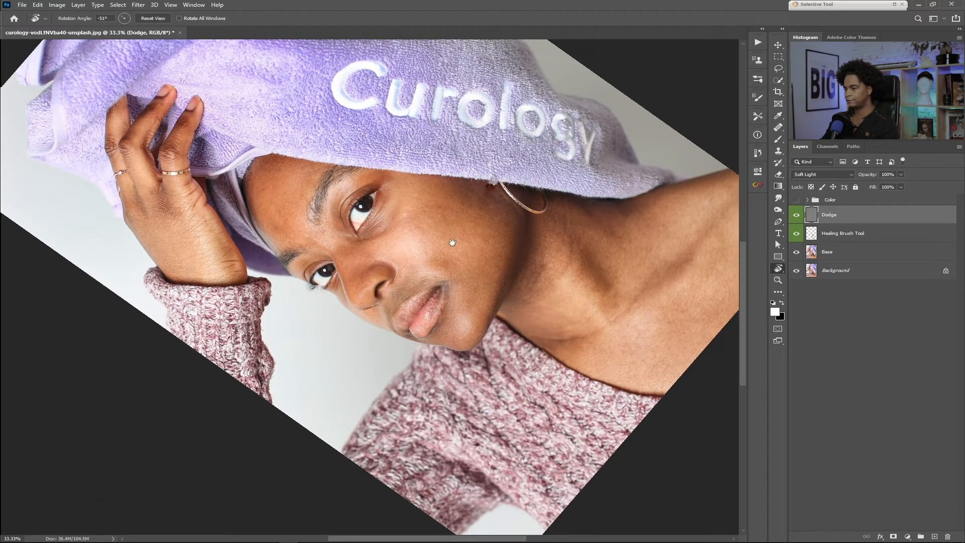
drag(433, 237, 453, 223)
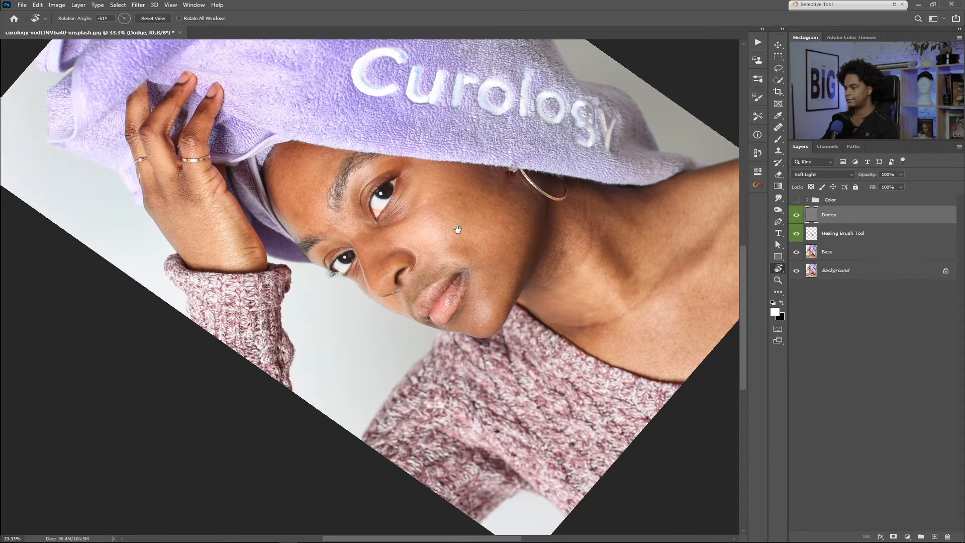
key(b)
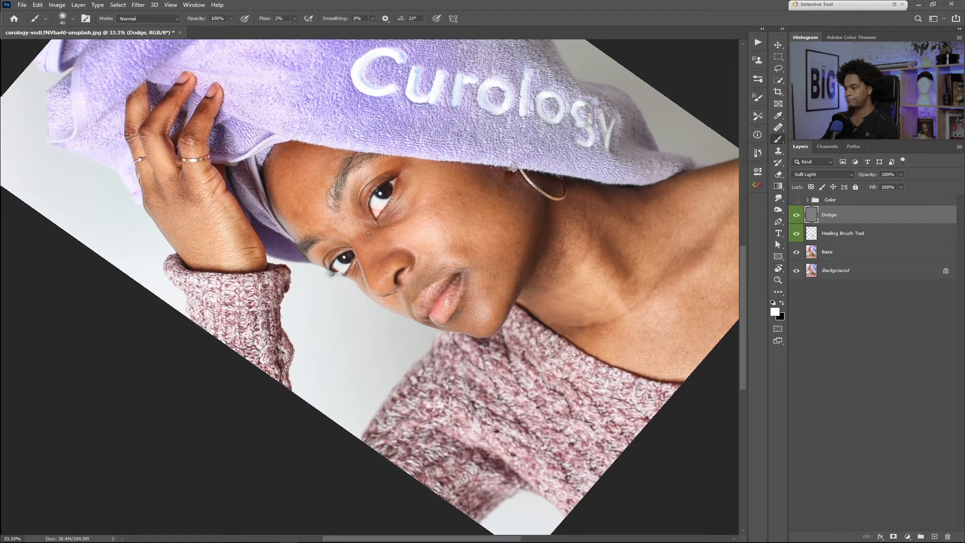
- Soften the brush to 0% hardness and set its size to about 30 px
alt+right_click(400, 219)
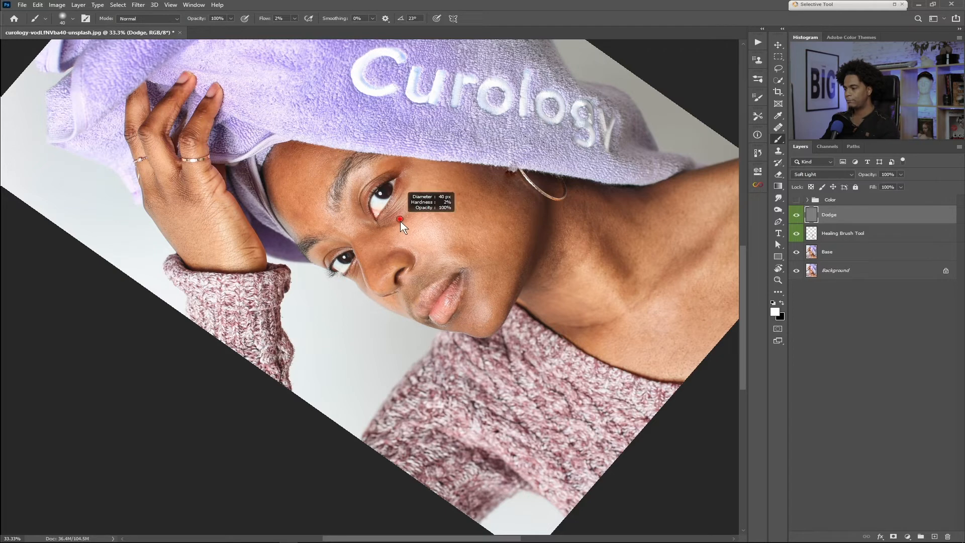
right_click(509, 216)
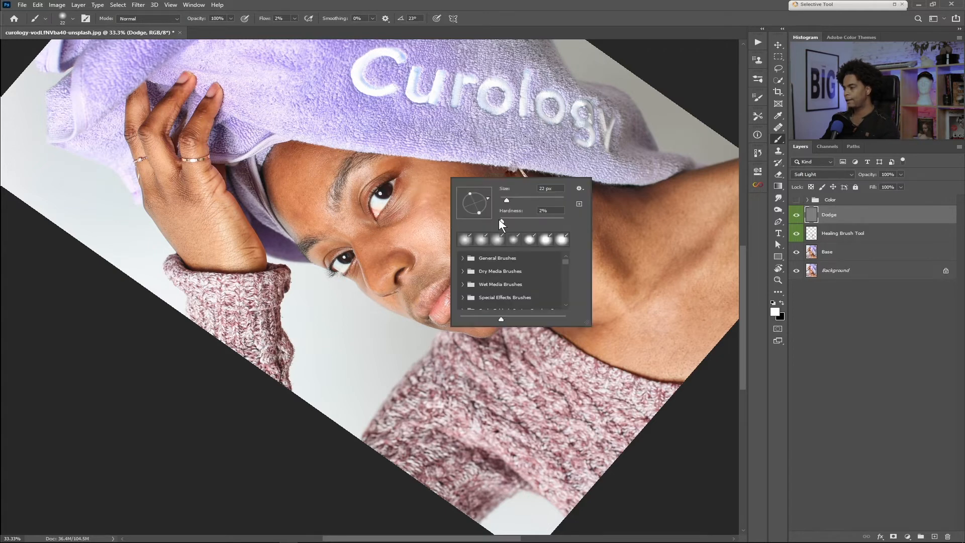
drag(502, 220, 488, 221)
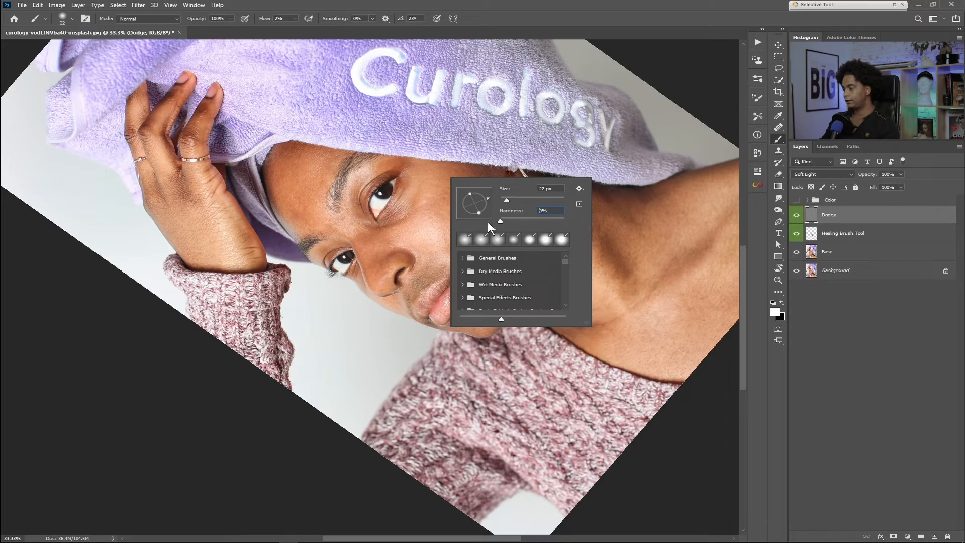
key(Return)
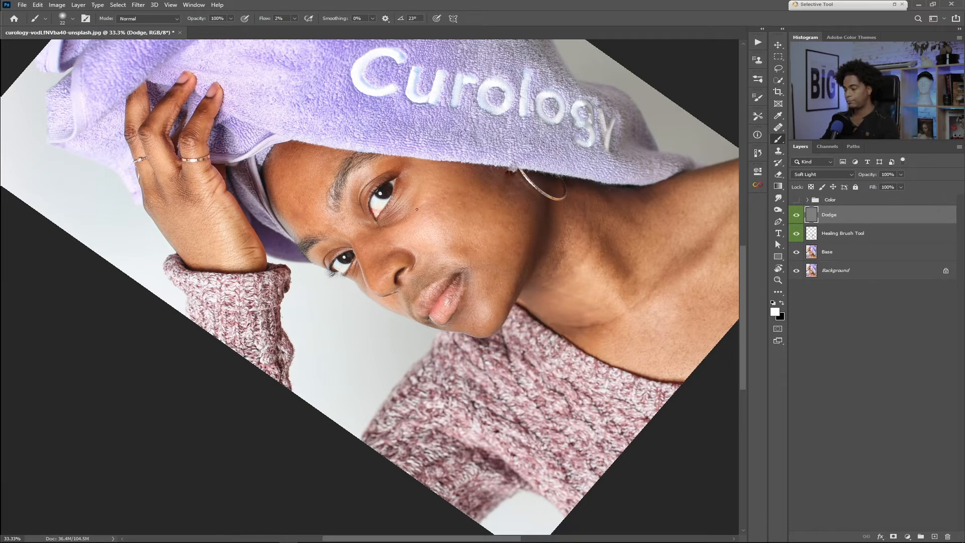
key(bracketright)
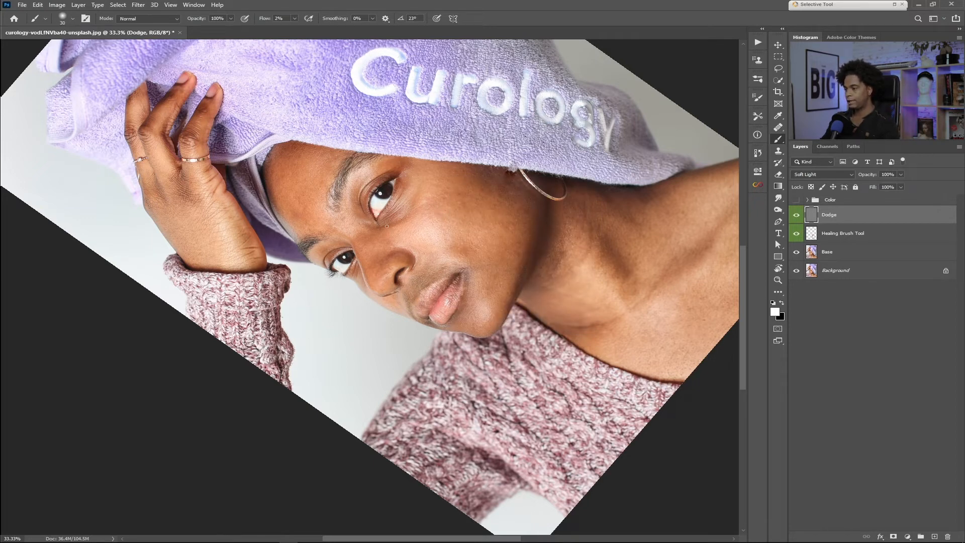
- Dodge the dark skin under the eye with white at 2% flow on the Dodge layer
drag(407, 221, 375, 227)
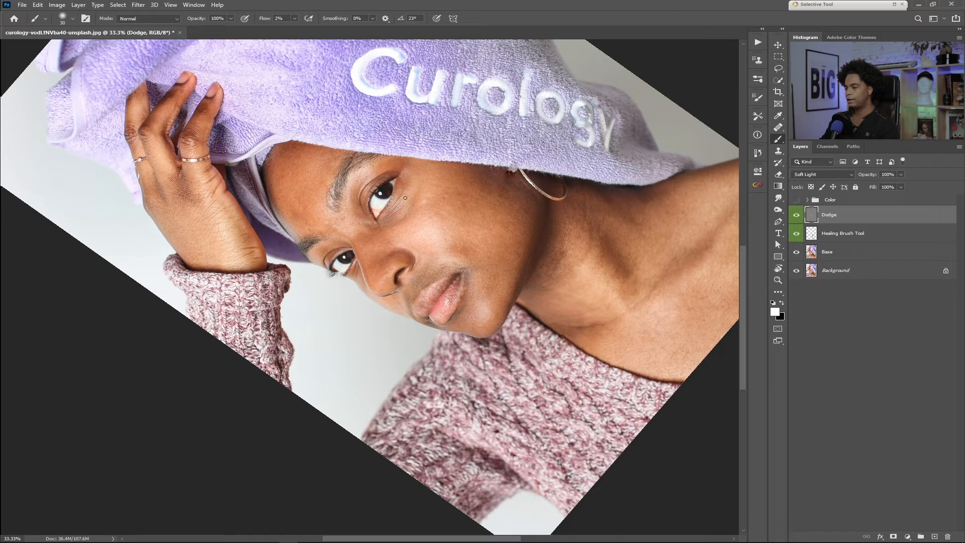
drag(403, 238, 458, 188)
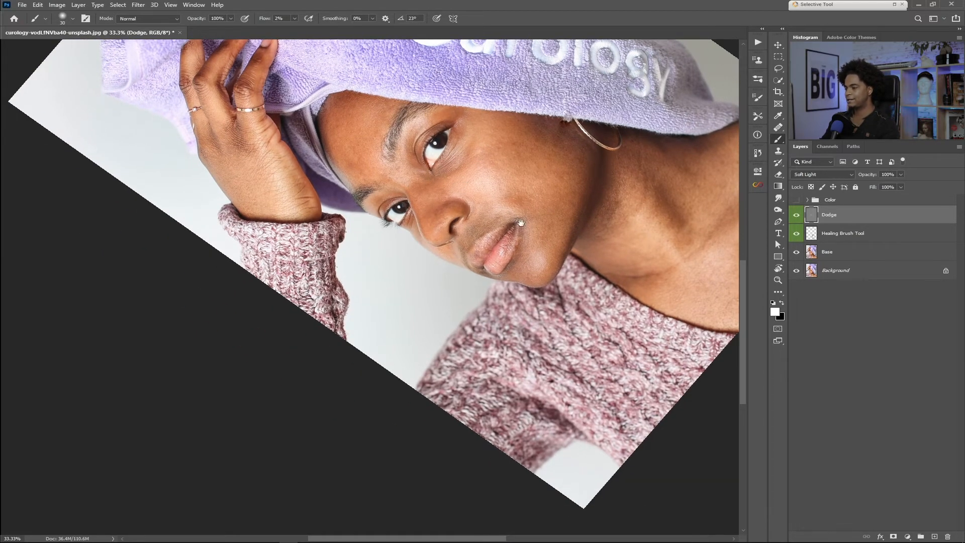
drag(430, 178, 388, 195)
- Reset the canvas rotation to upright with the Brush tool active, and compare the portrait with the Dodge layer off and on
key(r)
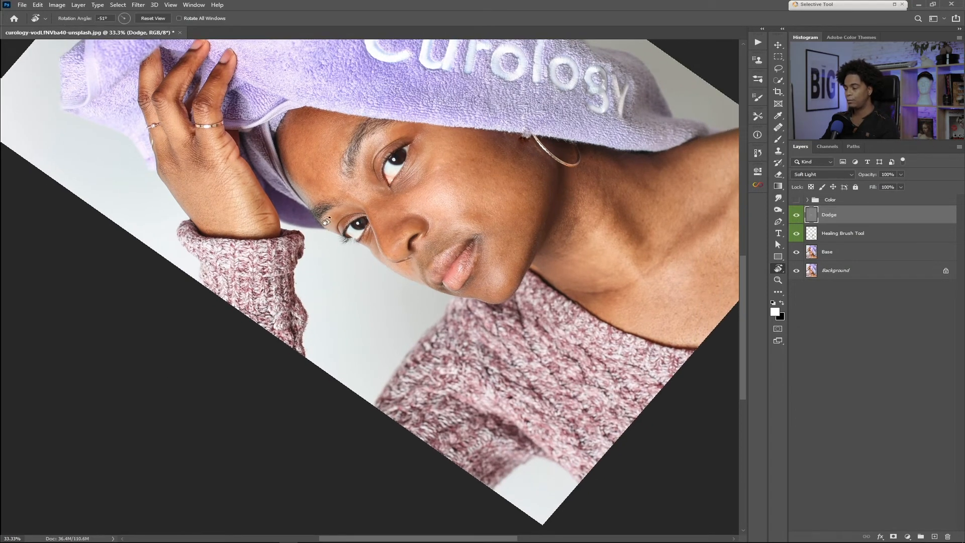
key(Escape)
key(b)
drag(433, 249, 474, 262)
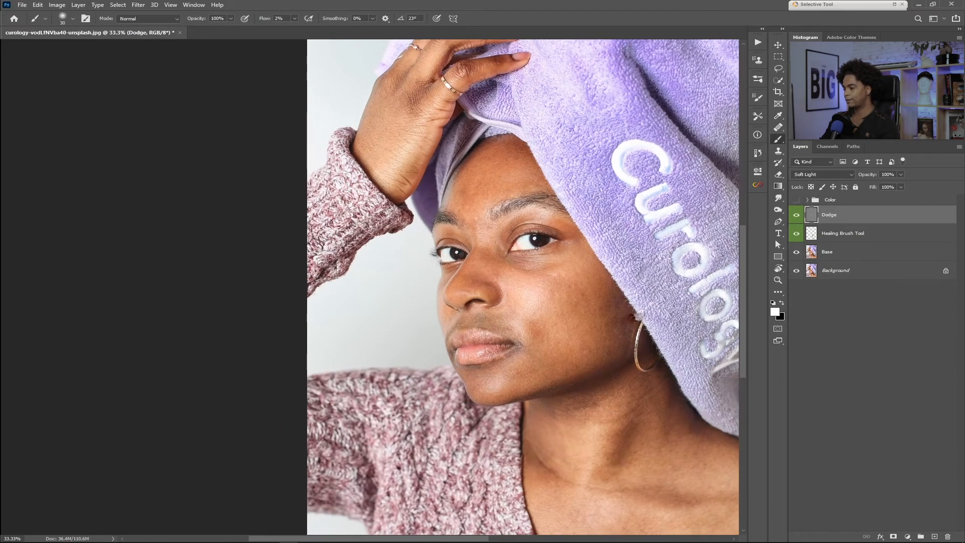
click(796, 217)
click(796, 218)
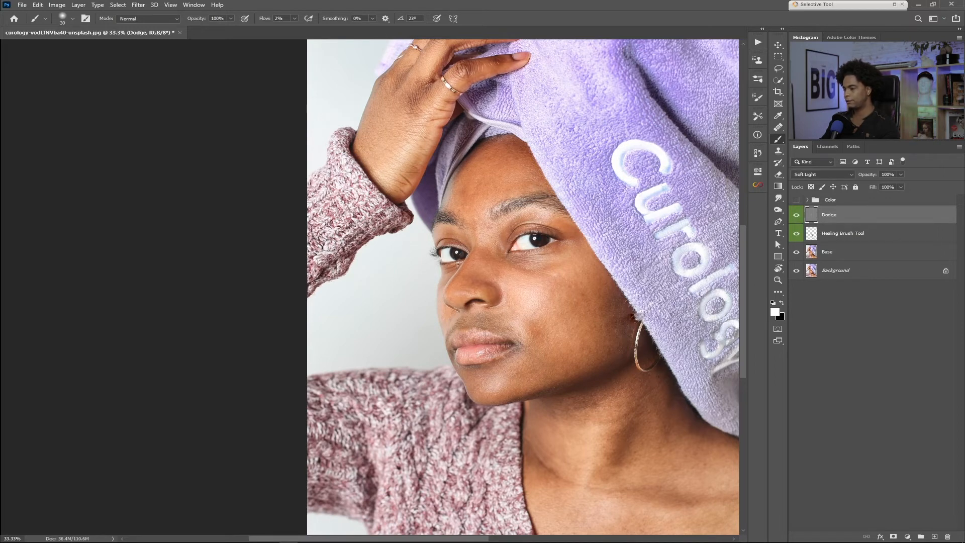
- Dodge the dark upper forehead beside the towel edge, and compare with the Dodge layer off and on
drag(509, 159, 513, 146)
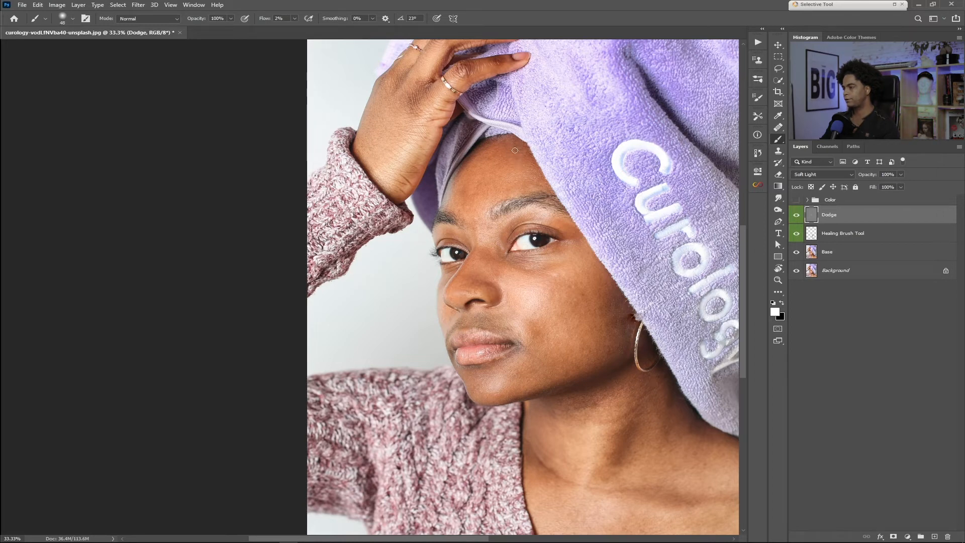
click(797, 215)
click(798, 216)
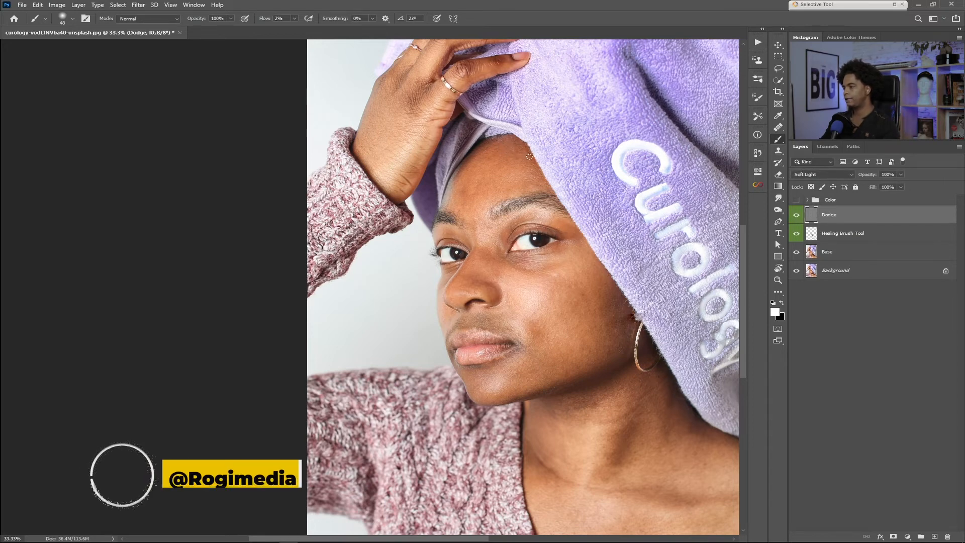
- Dodge the darker patches on the forehead above the brows and around the nose and eyes
scroll(502, 134, down, 3)
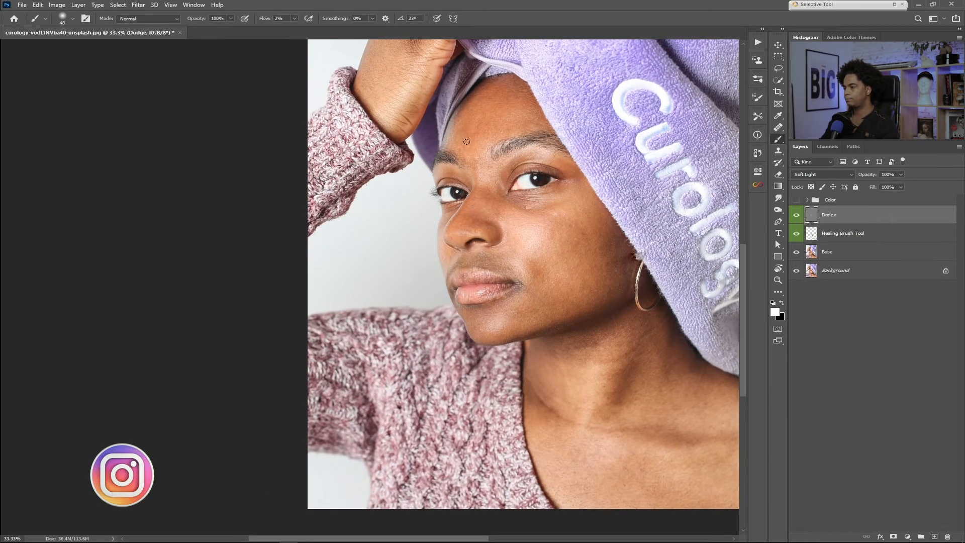
drag(478, 144, 475, 143)
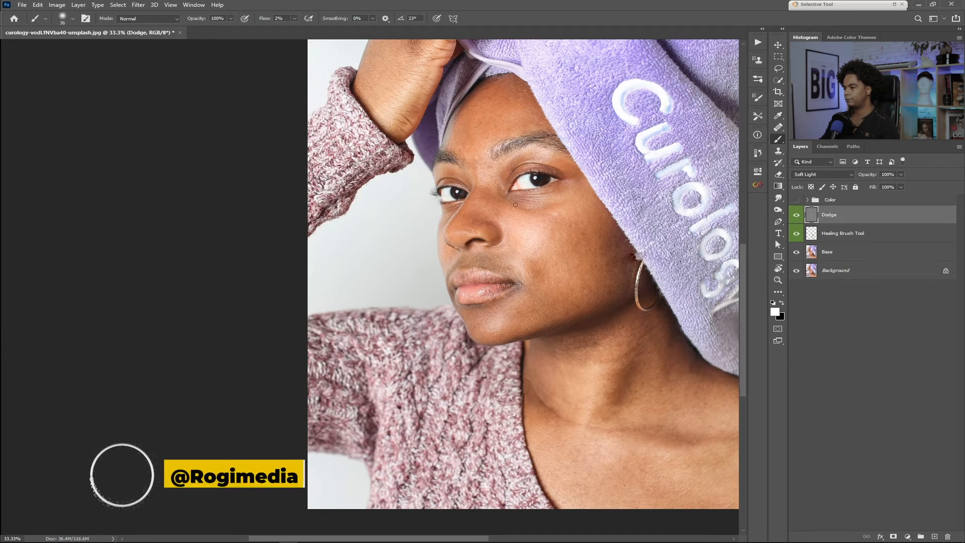
scroll(454, 174, down, 2)
drag(454, 175, 466, 173)
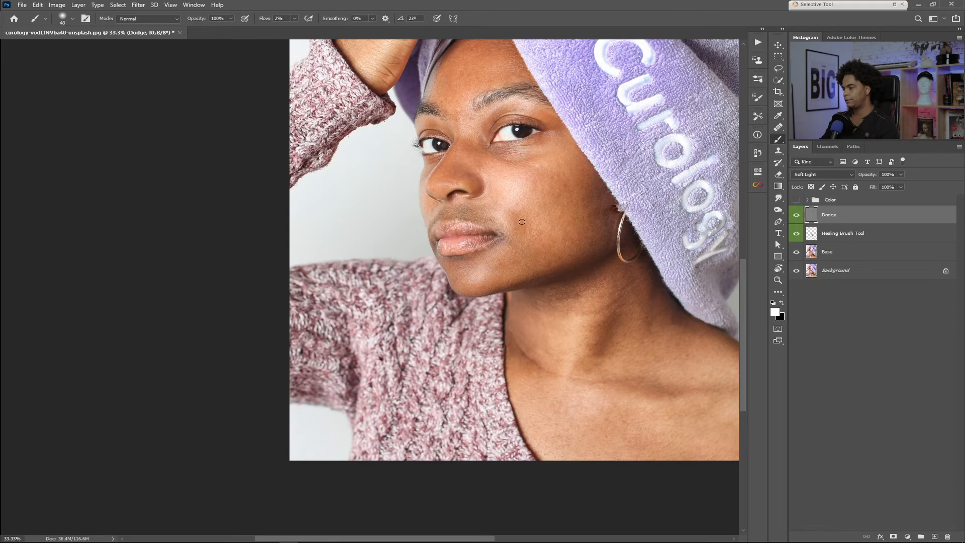
- Rotate the canvas view to 107° so the neck is at a comfortable painting angle, and return to the Brush tool
drag(597, 308, 524, 249)
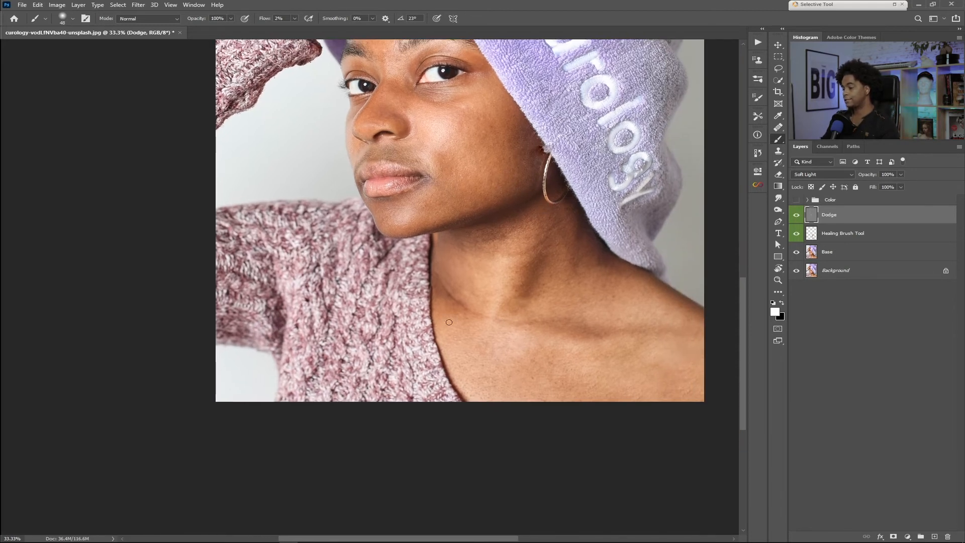
key(r)
drag(470, 222, 484, 253)
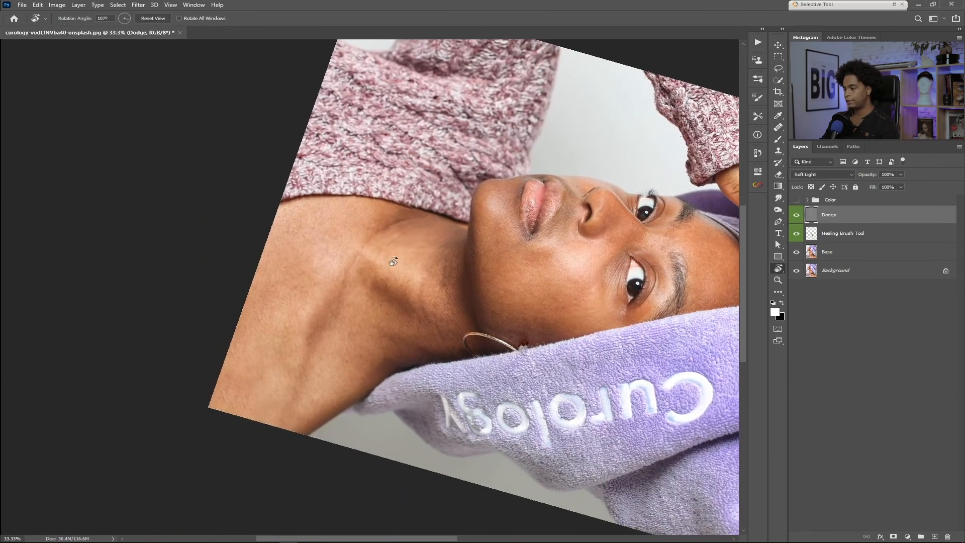
key(b)
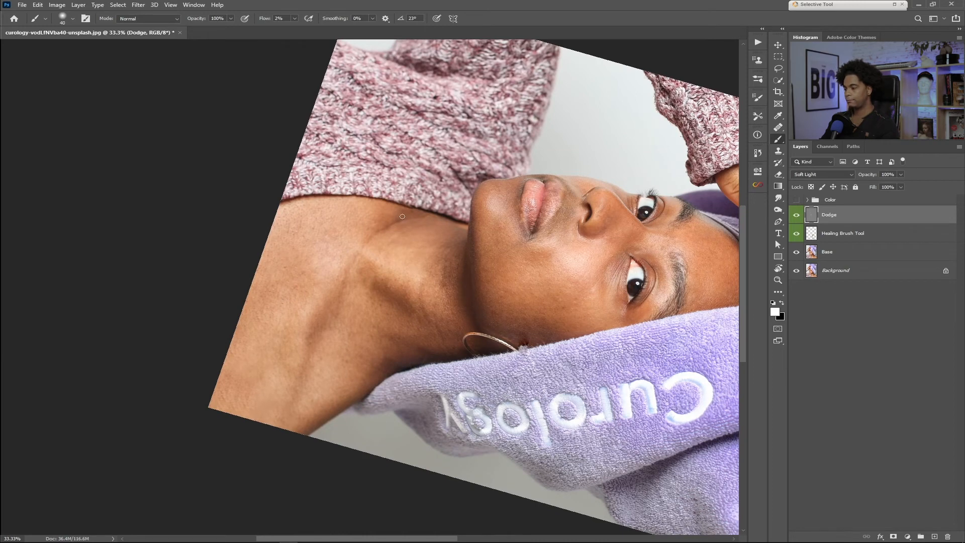
- Set the brush to 25 px, dodge the darker lines on the neck and chest, and reset the canvas rotation
right_click(521, 202)
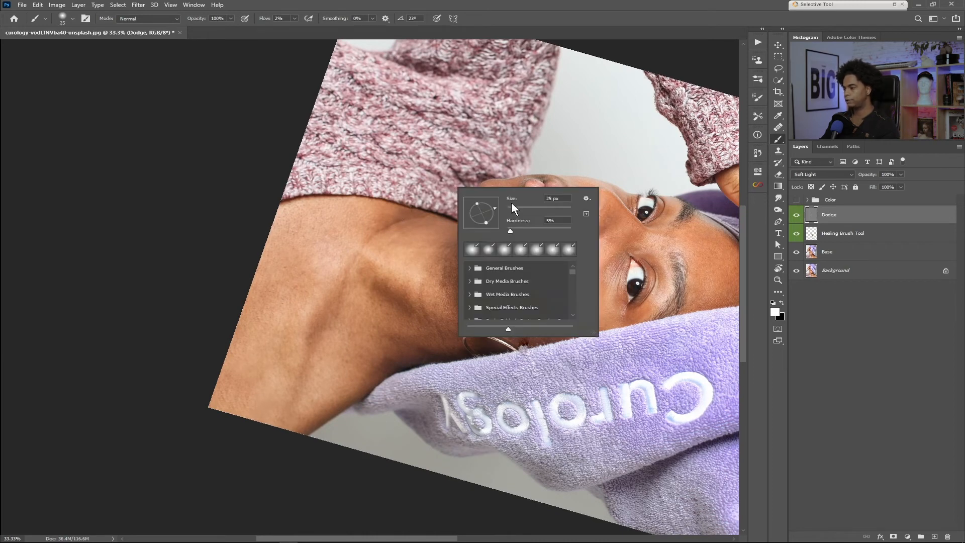
click(382, 231)
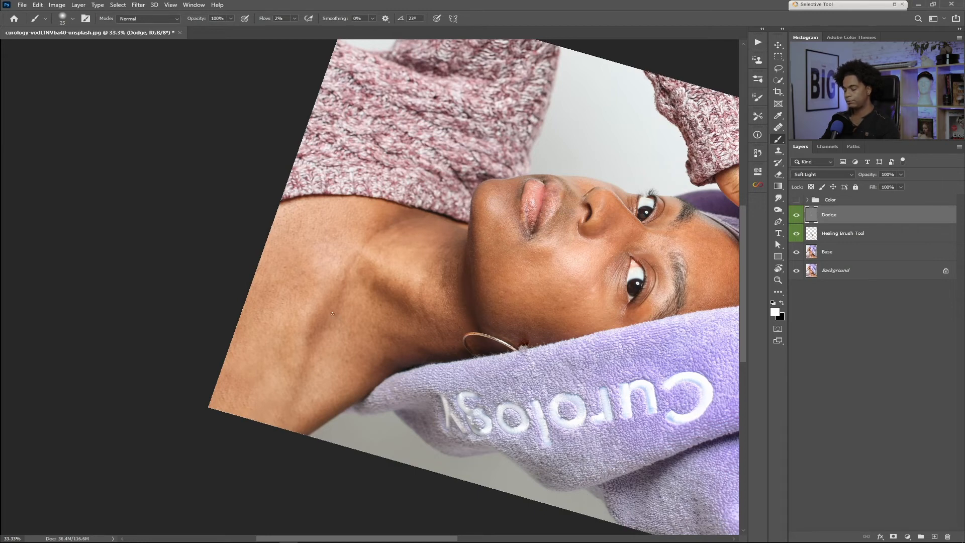
key(r)
key(Escape)
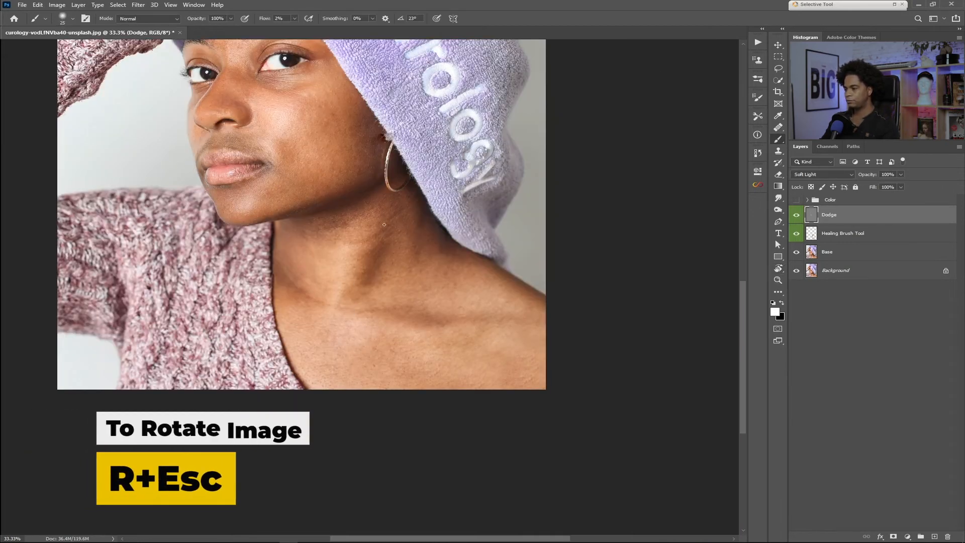
- Dodge the dark skin around the corner of the mouth and below the lower lip with a brush of about 12 px
drag(423, 226, 530, 269)
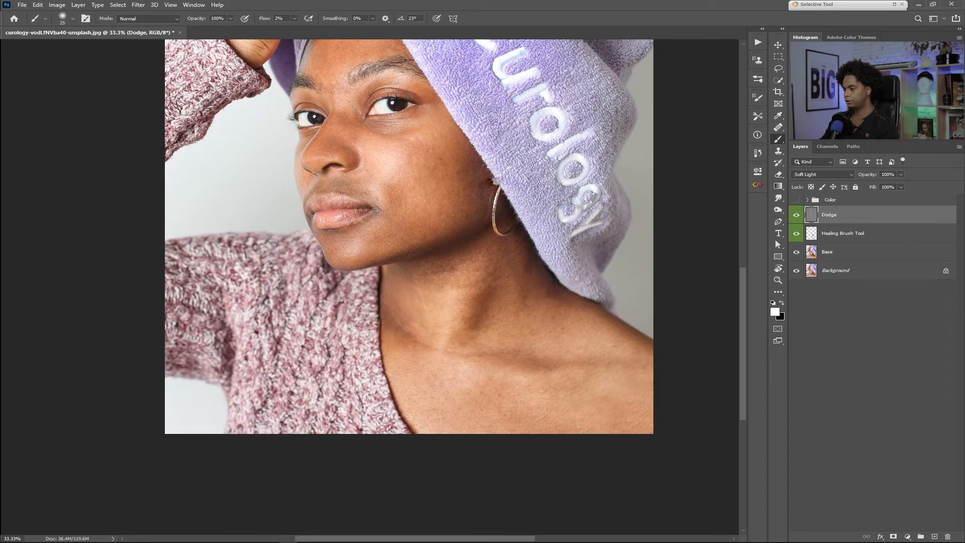
drag(405, 237, 480, 241)
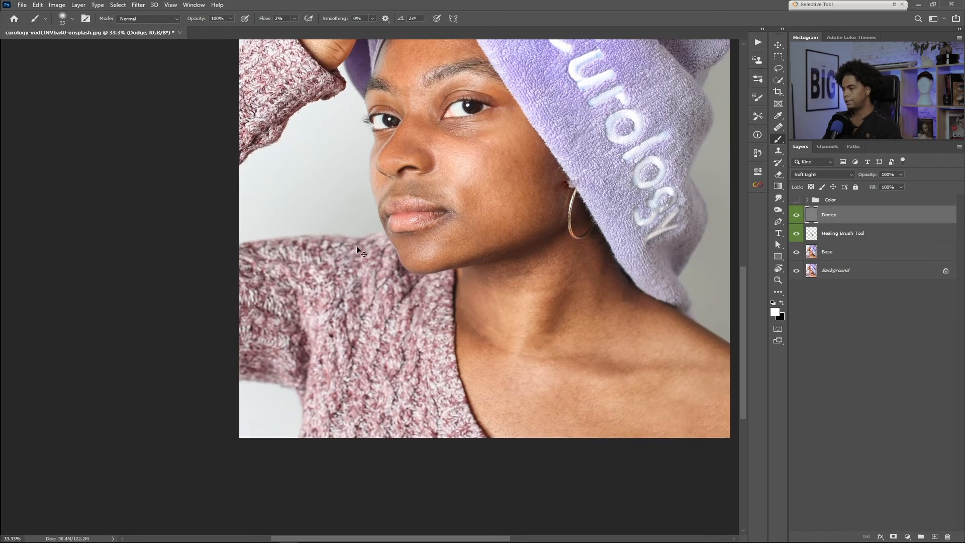
scroll(357, 246, up, 2)
key(ctrl+plus)
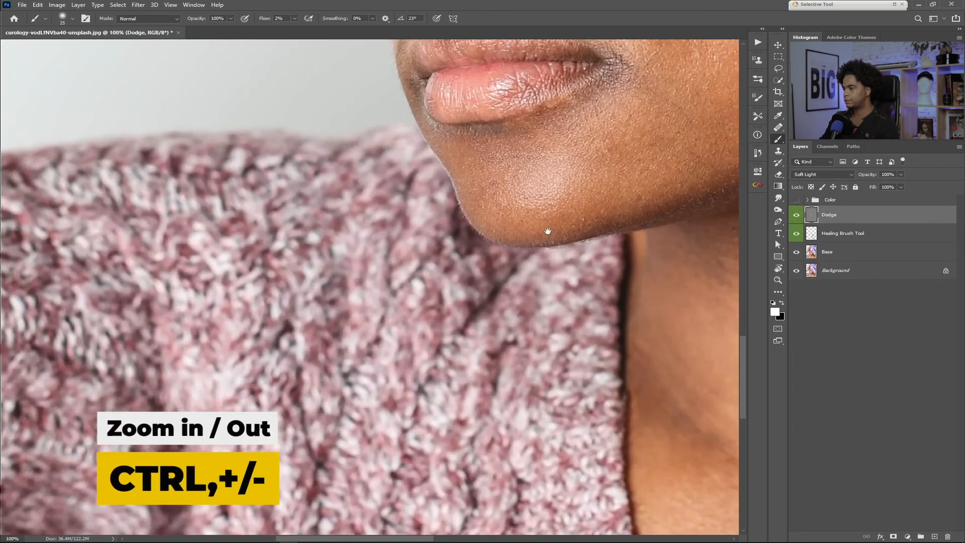
drag(550, 230, 446, 356)
drag(500, 204, 499, 204)
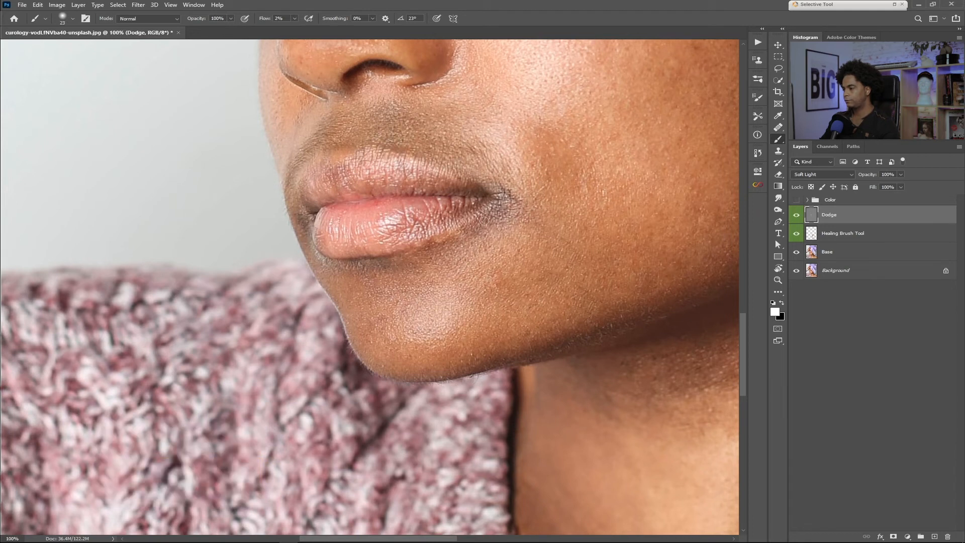
drag(428, 255, 428, 240)
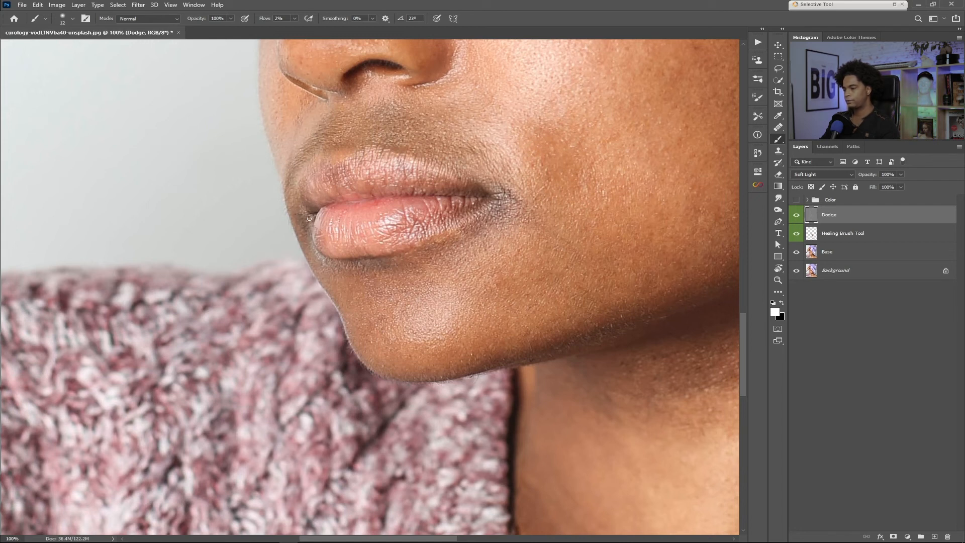
- Switch the painting colour to black and reduce the brush size to 10 px
key(x)
key(bracketleft)
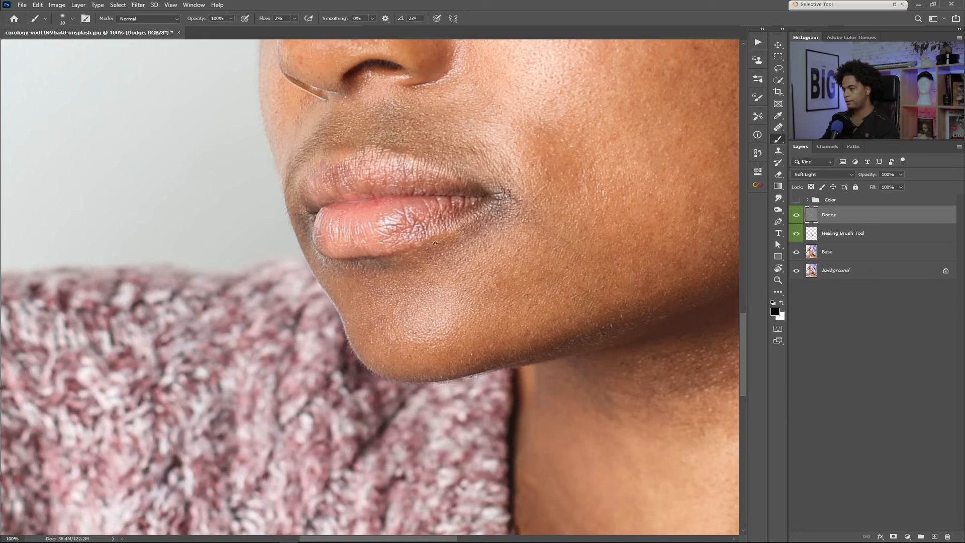
- Fit the whole portrait in view and compare it with the Dodge layer hidden and shown
key(ctrl+0)
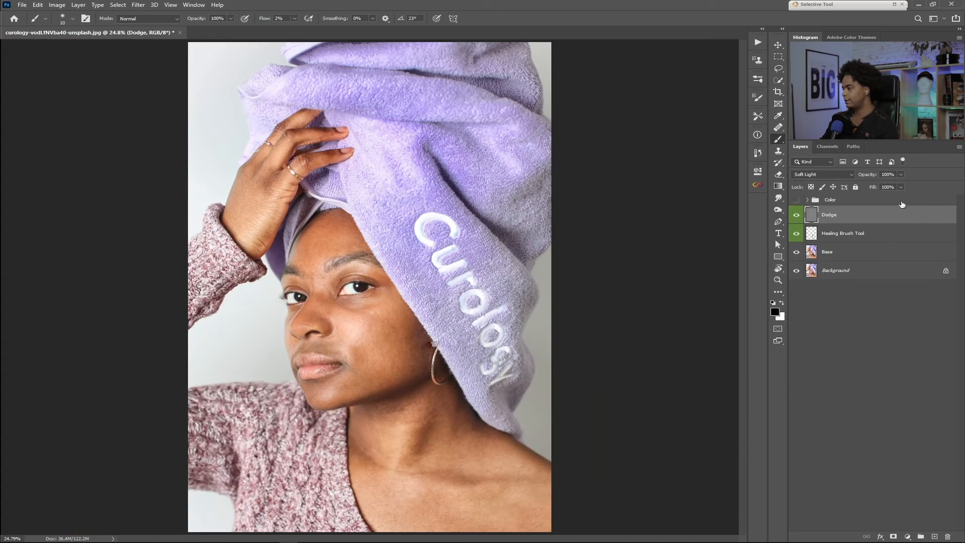
click(796, 215)
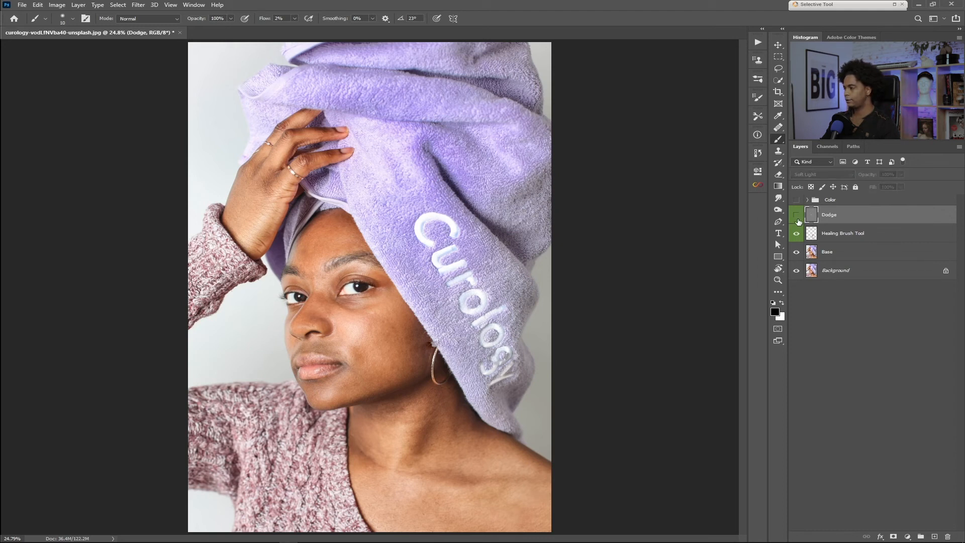
click(796, 216)
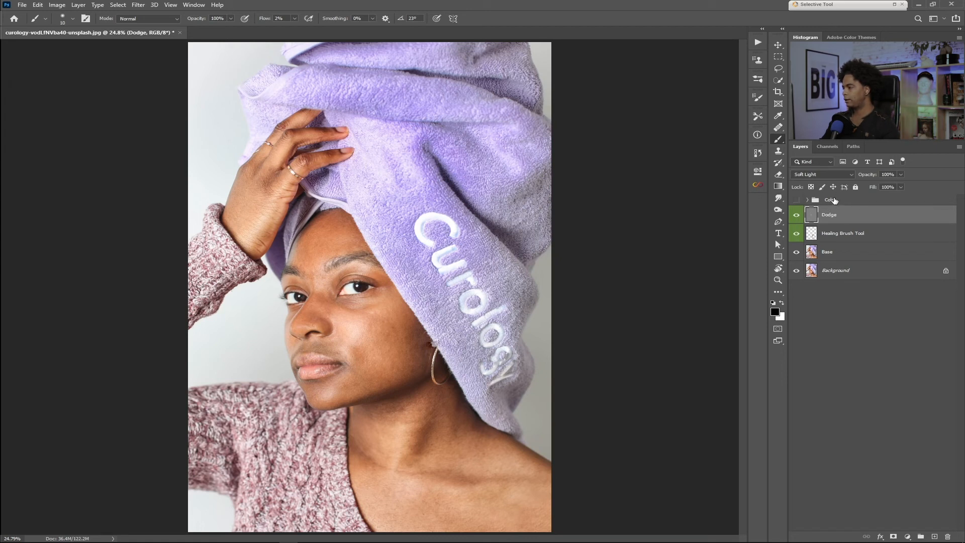
- Review the adjustment layers inside the Color group, collapse it and make the group visible
click(807, 200)
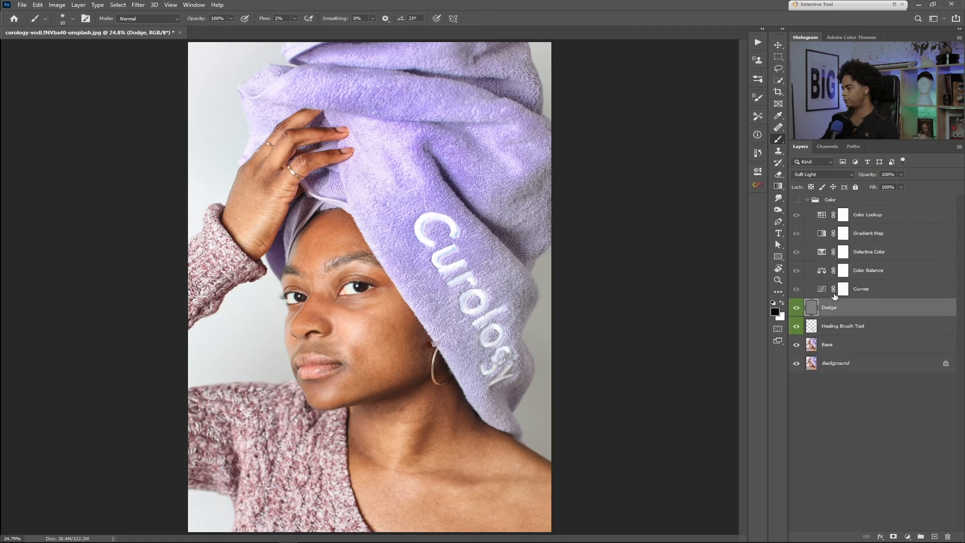
click(807, 200)
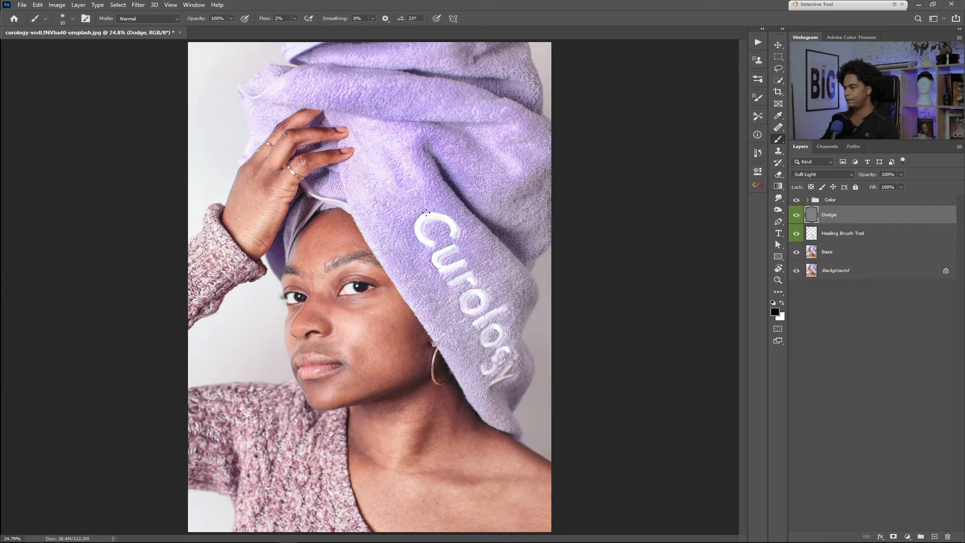
- Lower the opacity of the Dodge layer to 57% and of the Color group to 76%
mouse_move(900, 175)
mouse_down()
mouse_move(880, 198)
mouse_move(893, 190)
mouse_move(878, 192)
mouse_move(880, 184)
mouse_up()
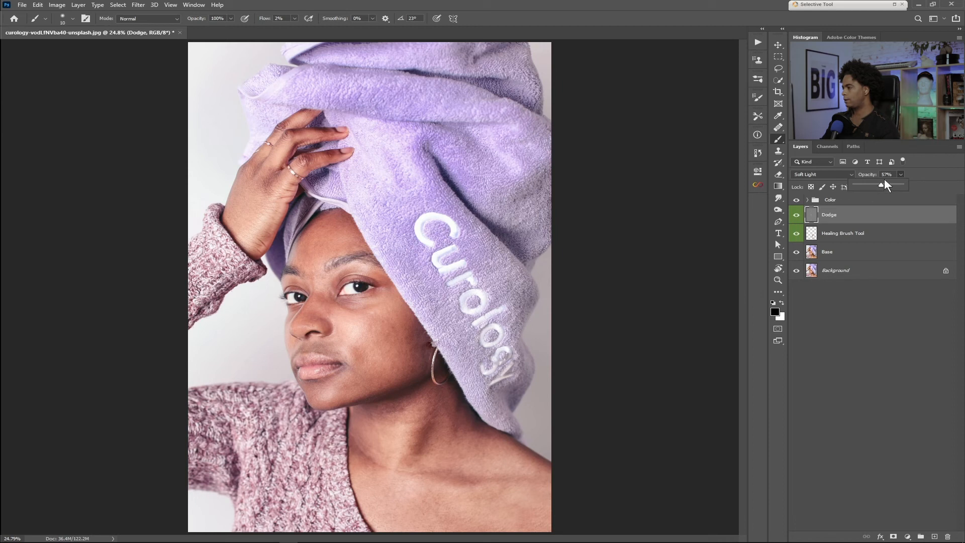
click(844, 198)
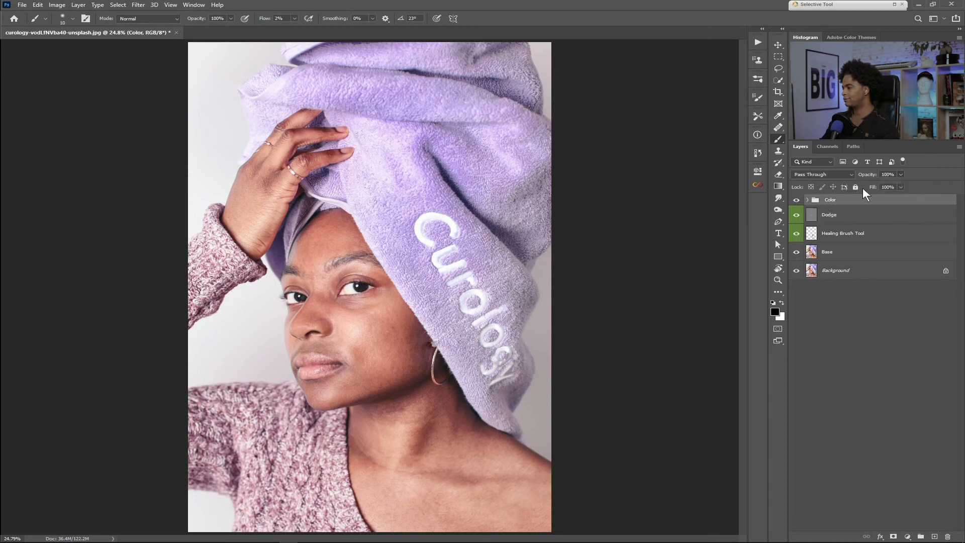
click(899, 174)
mouse_move(900, 183)
mouse_down()
mouse_move(877, 188)
mouse_move(890, 188)
mouse_up()
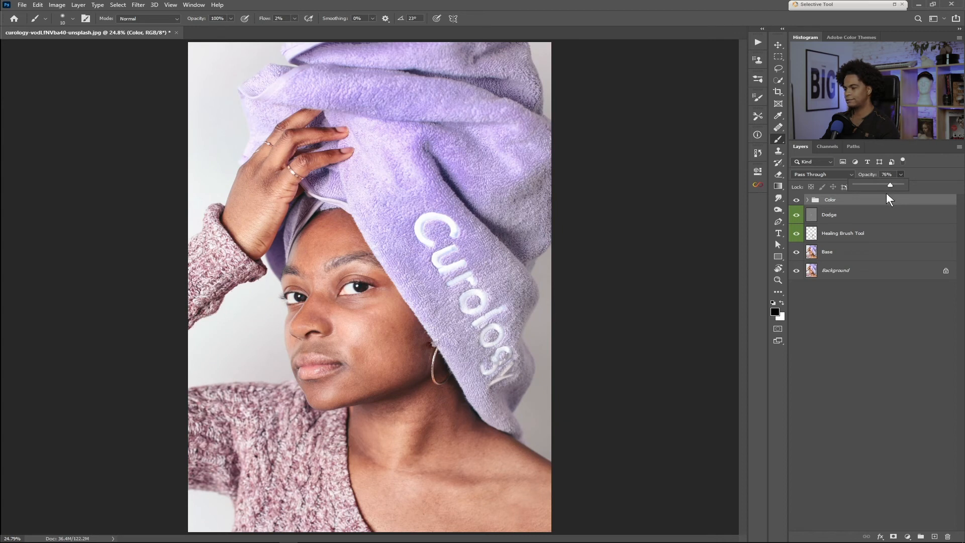
- Put the Color group, the Dodge layer and the Healing Brush Tool layer together into one new group
click(835, 284)
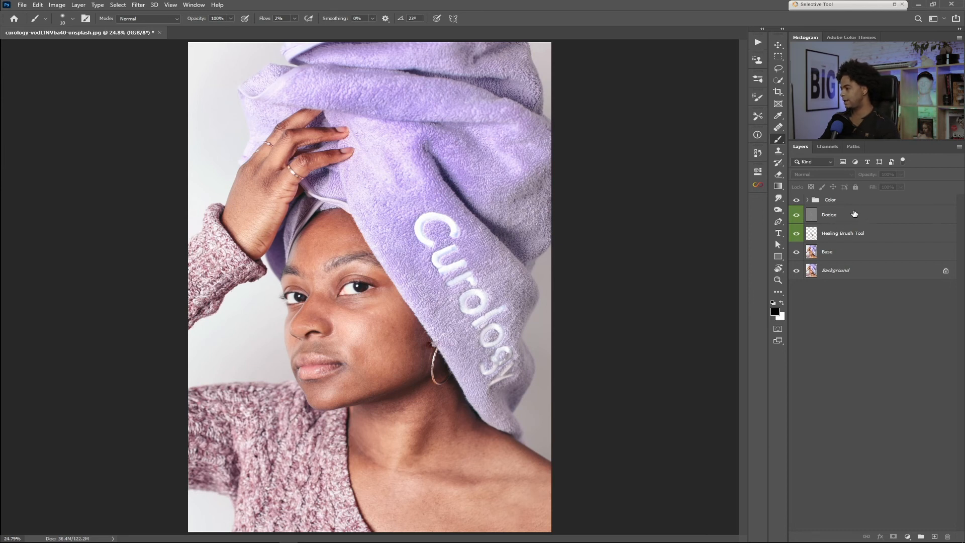
click(844, 200)
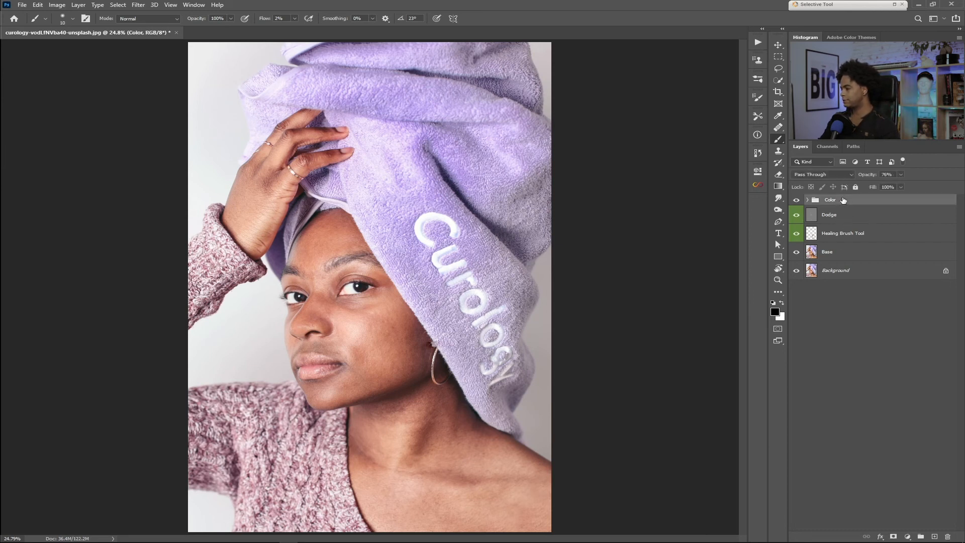
shift+click(867, 235)
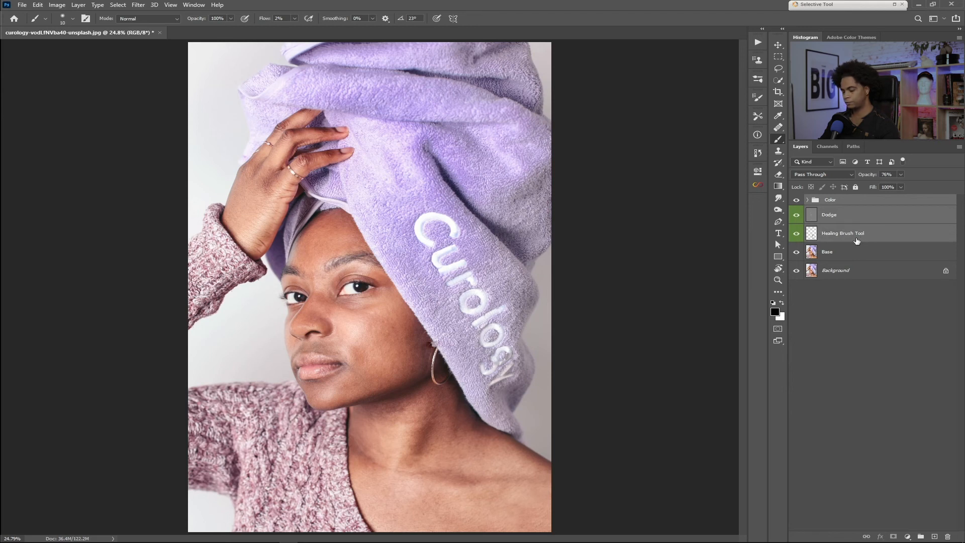
key(ctrl+g)
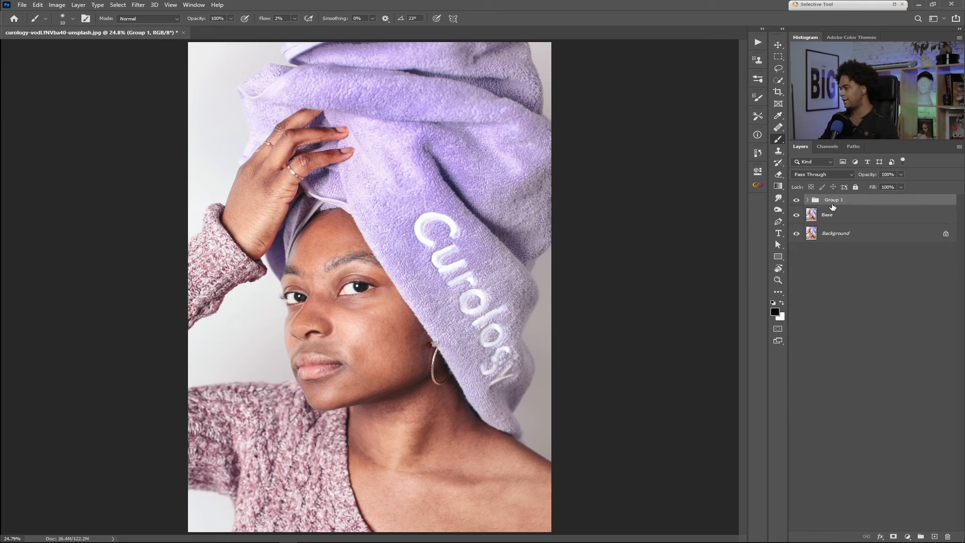
- Rename the new group Adj and toggle its visibility to compare the portrait before and after the retouching
double_click(832, 201)
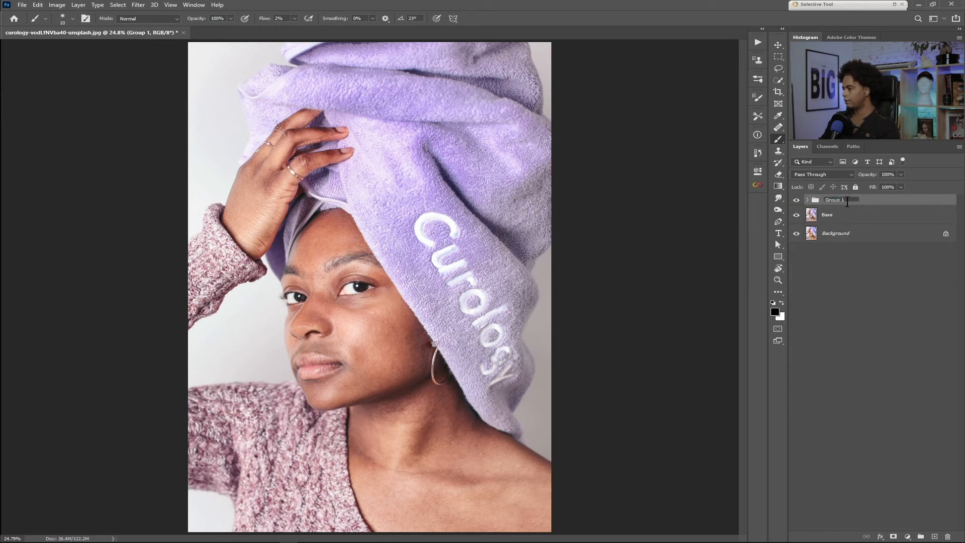
text(Ad)
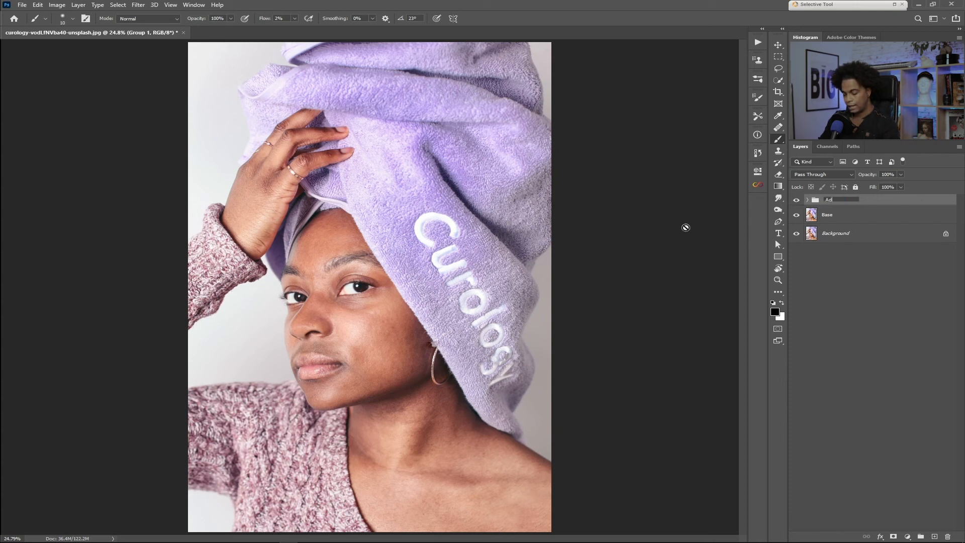
text(j)
key(Return)
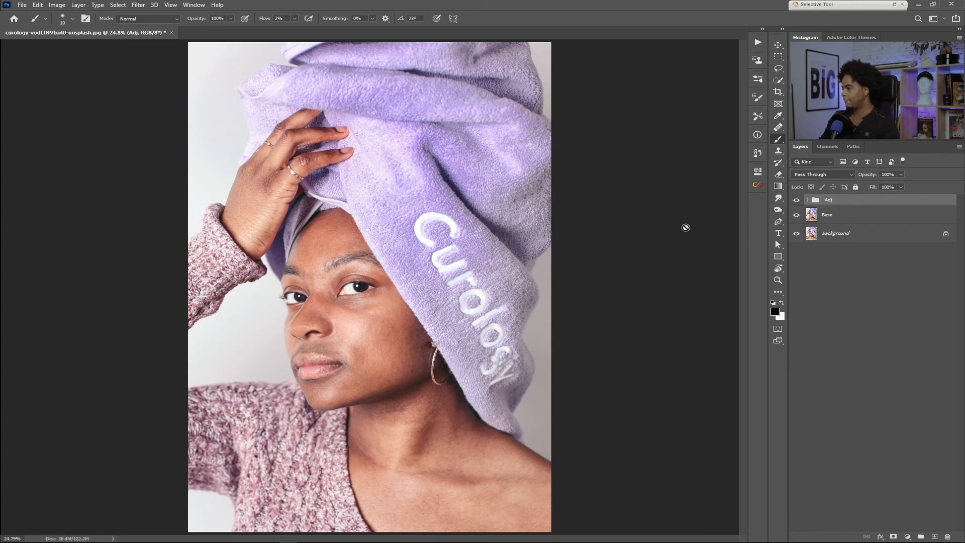
click(796, 200)
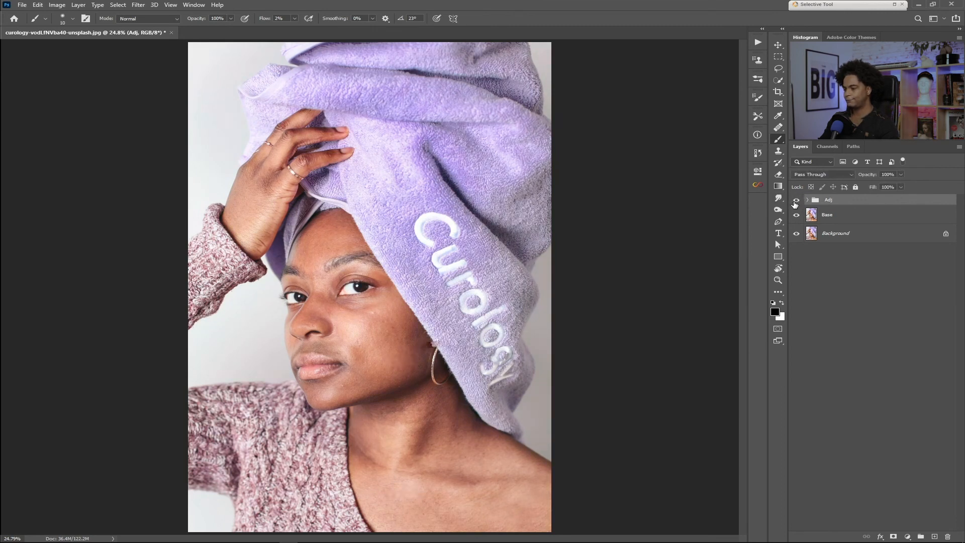